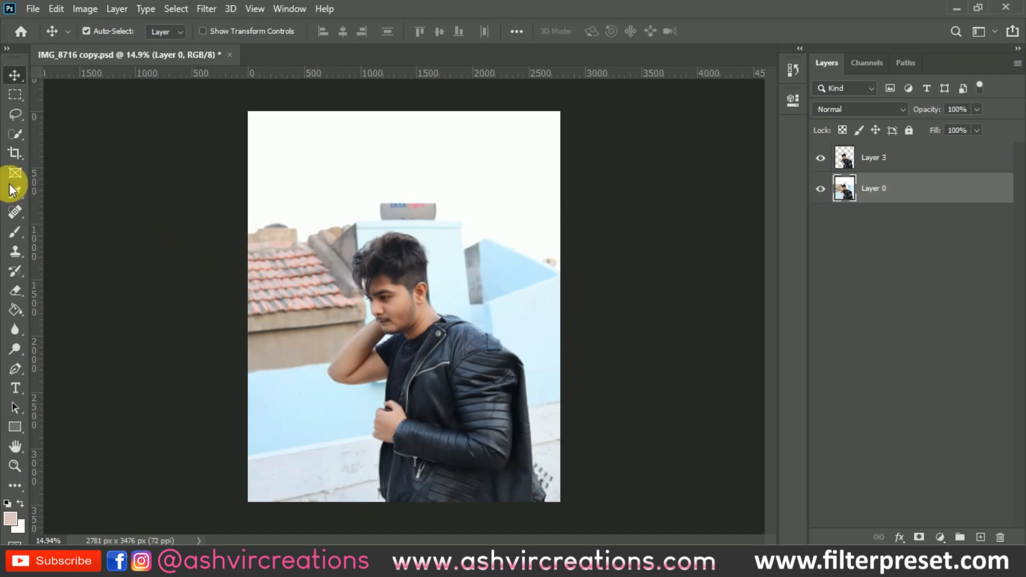
Select the man on Layer 0 with Quick Selection and open the selection in Select and Mask
{"action": "left_click", "coordinate": [16, 133]}
{"action": "mouse_move", "coordinate": [395, 296]}
{"action": "left_mouse_down"}
{"action": "mouse_move", "coordinate": [447, 451]}
{"action": "mouse_move", "coordinate": [389, 286]}
{"action": "mouse_move", "coordinate": [376, 359]}
{"action": "mouse_move", "coordinate": [413, 360]}
{"action": "mouse_move", "coordinate": [478, 399]}
{"action": "mouse_move", "coordinate": [497, 361]}
{"action": "mouse_move", "coordinate": [438, 276]}
{"action": "left_mouse_up"}
{"action": "scroll", "coordinate": [427, 271], "scroll_direction": "up", "scroll_amount": 3}
{"action": "right_click", "coordinate": [321, 220]}
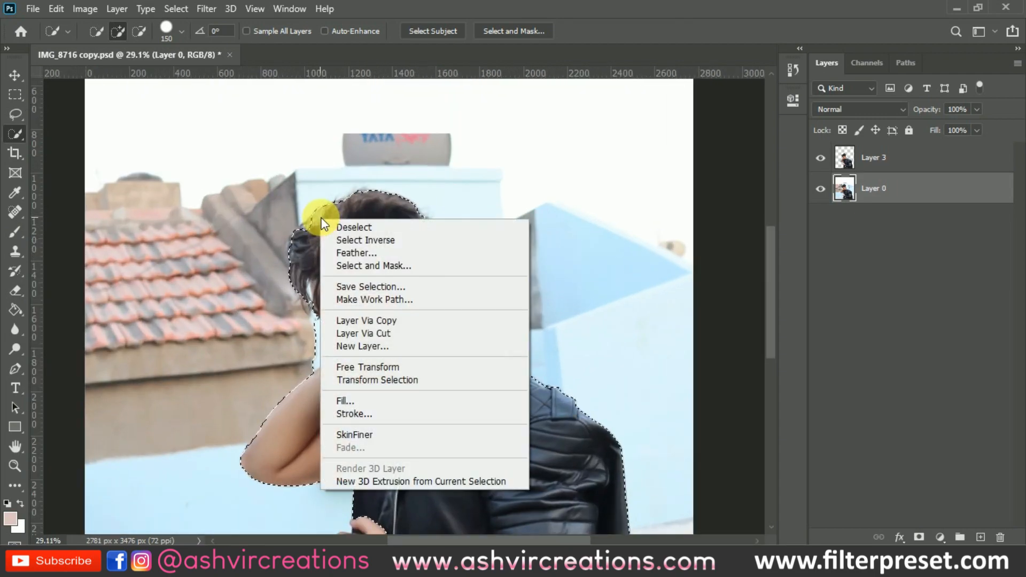
{"action": "left_click", "coordinate": [379, 265]}
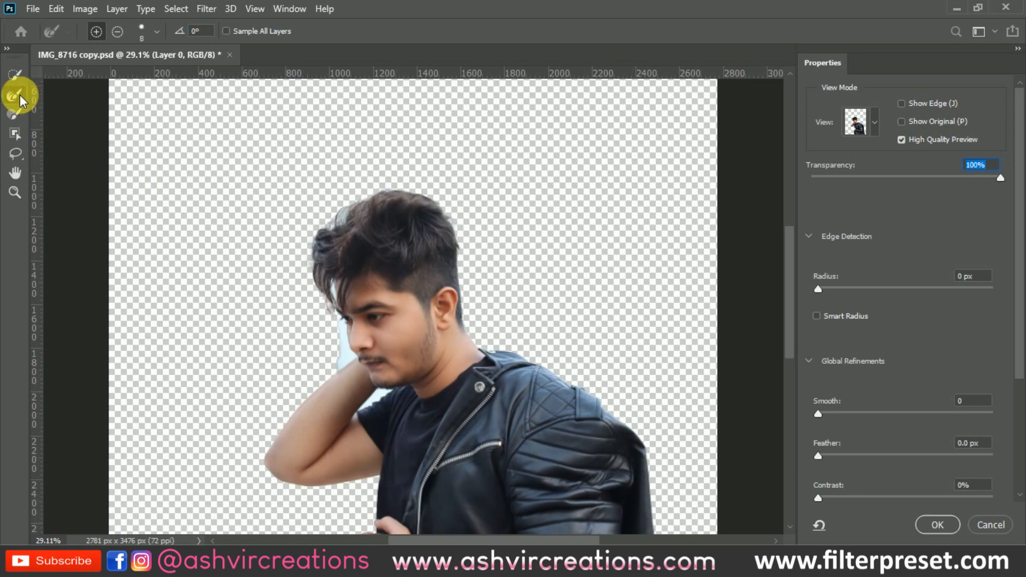
Refine the selection around the man's hair with a size 70 Refine Edge brush and copy the selection to a new layer
{"action": "key", "text": "bracketright"}
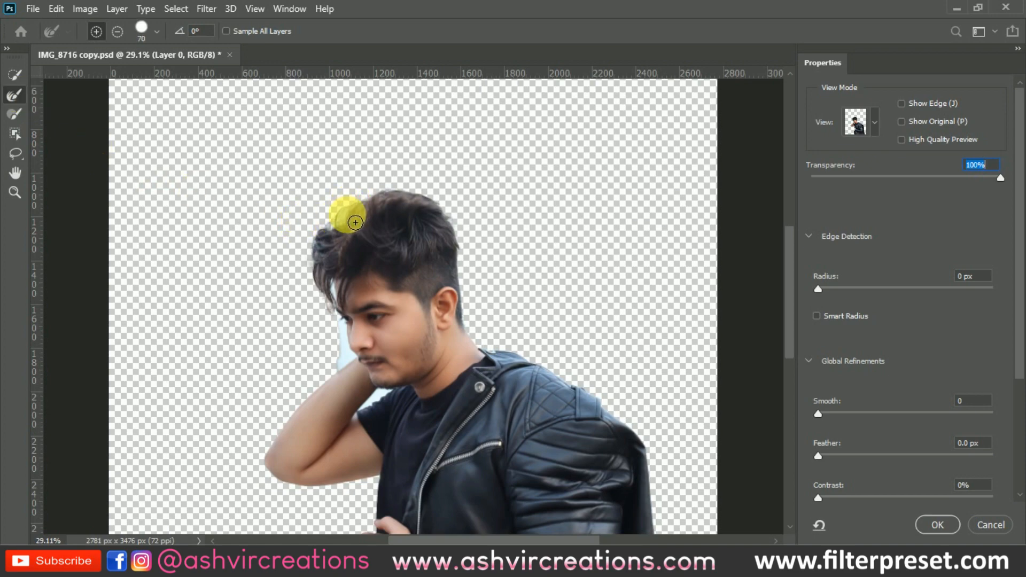
{"action": "mouse_move", "coordinate": [331, 296]}
{"action": "left_mouse_down"}
{"action": "mouse_move", "coordinate": [322, 264]}
{"action": "mouse_move", "coordinate": [341, 227]}
{"action": "mouse_move", "coordinate": [393, 199]}
{"action": "mouse_move", "coordinate": [441, 208]}
{"action": "mouse_move", "coordinate": [467, 228]}
{"action": "mouse_move", "coordinate": [479, 299]}
{"action": "left_mouse_up"}
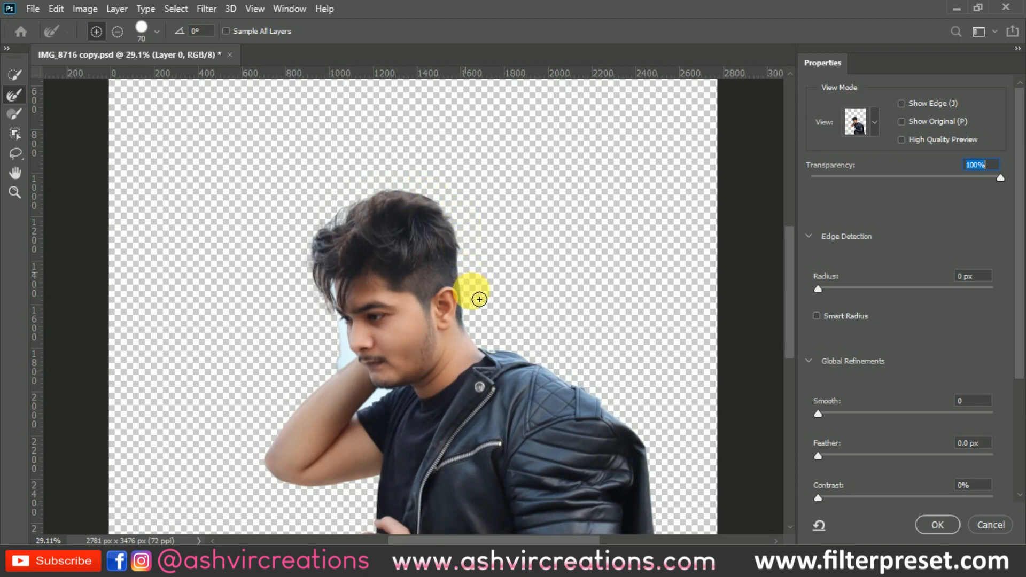
{"action": "left_click", "coordinate": [934, 525]}
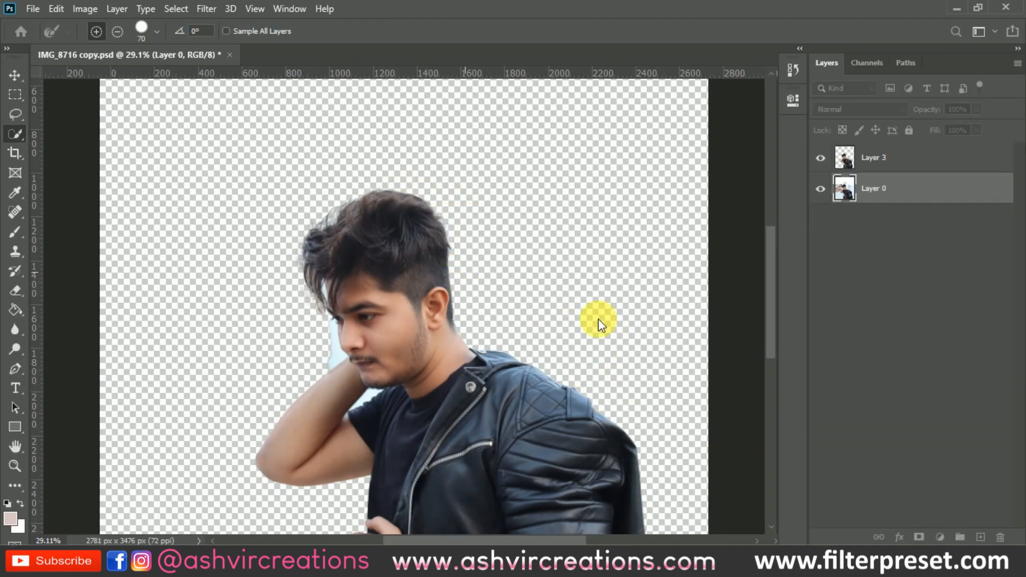
{"action": "right_click", "coordinate": [487, 318]}
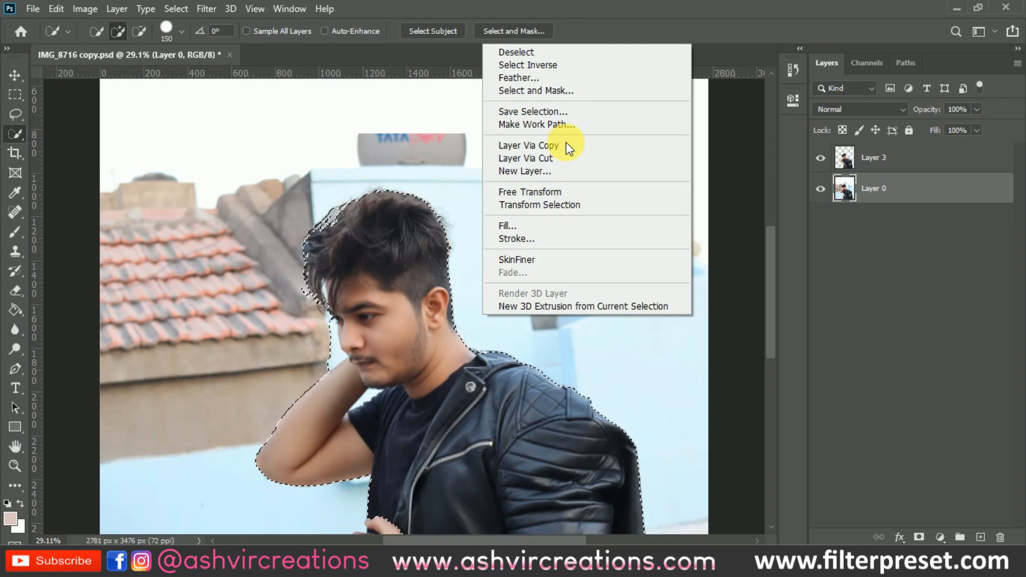
{"action": "left_click", "coordinate": [566, 143]}
Hide Layer 0 and delete the newly copied cutout layer, keeping the Layer 3 cutout
{"action": "left_click", "coordinate": [826, 216]}
{"action": "key", "text": "Delete"}
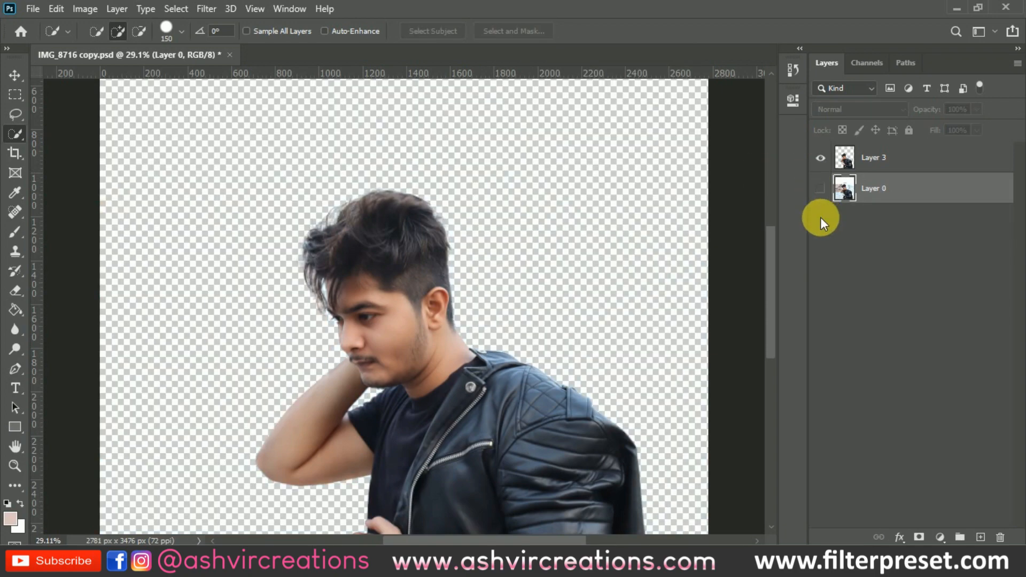
{"action": "key", "text": "v"}
{"action": "scroll", "coordinate": [481, 298], "scroll_direction": "down", "scroll_amount": 5}
{"action": "scroll", "coordinate": [283, 239], "scroll_direction": "up", "scroll_amount": 2}
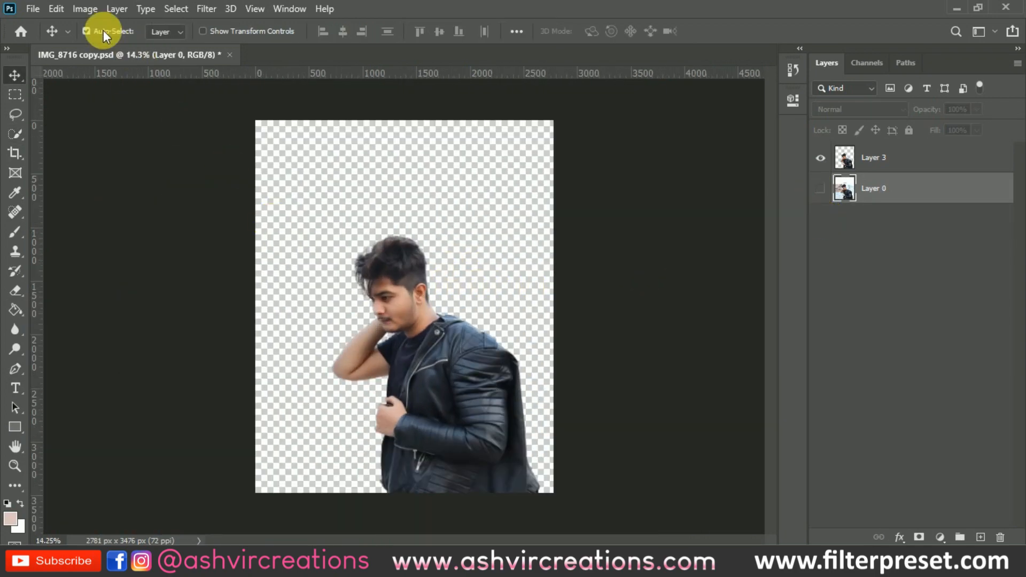
Open emily-reider-1094060-unsplash from the Desktop and bring the boat photo into the portrait document beneath Layer 3
{"action": "left_click", "coordinate": [35, 10]}
{"action": "left_click", "coordinate": [55, 39]}
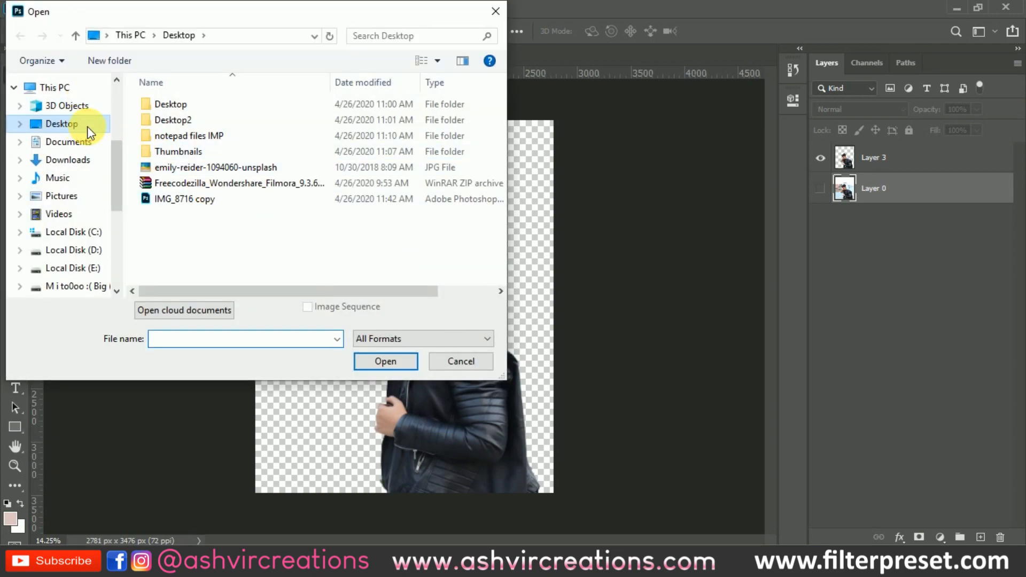
{"action": "double_click", "coordinate": [243, 169]}
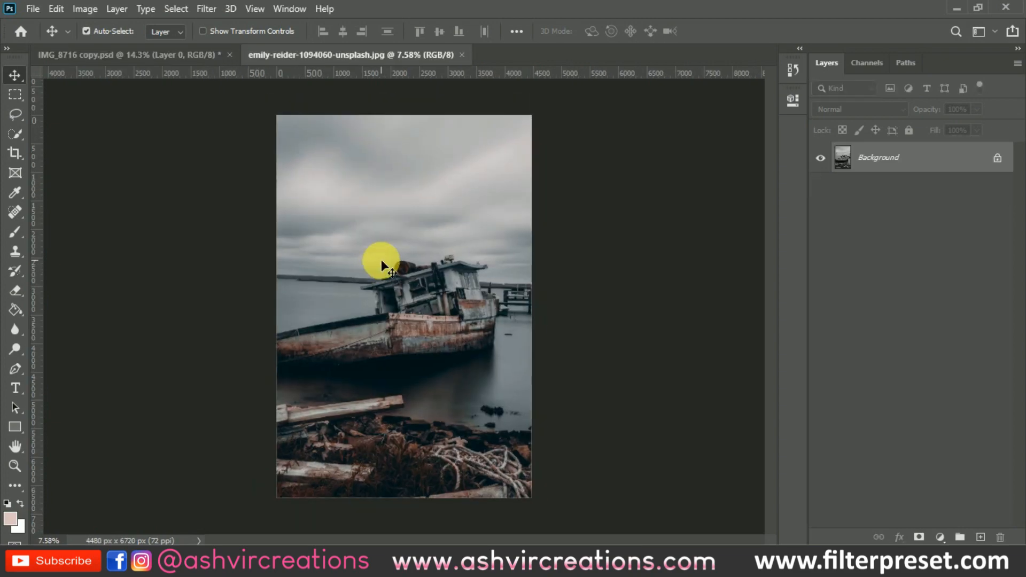
{"action": "scroll", "coordinate": [381, 260], "scroll_direction": "down", "scroll_amount": 1}
{"action": "scroll", "coordinate": [381, 260], "scroll_direction": "up", "scroll_amount": 2}
{"action": "left_click_drag", "start_coordinate": [281, 124], "coordinate": [372, 177]}
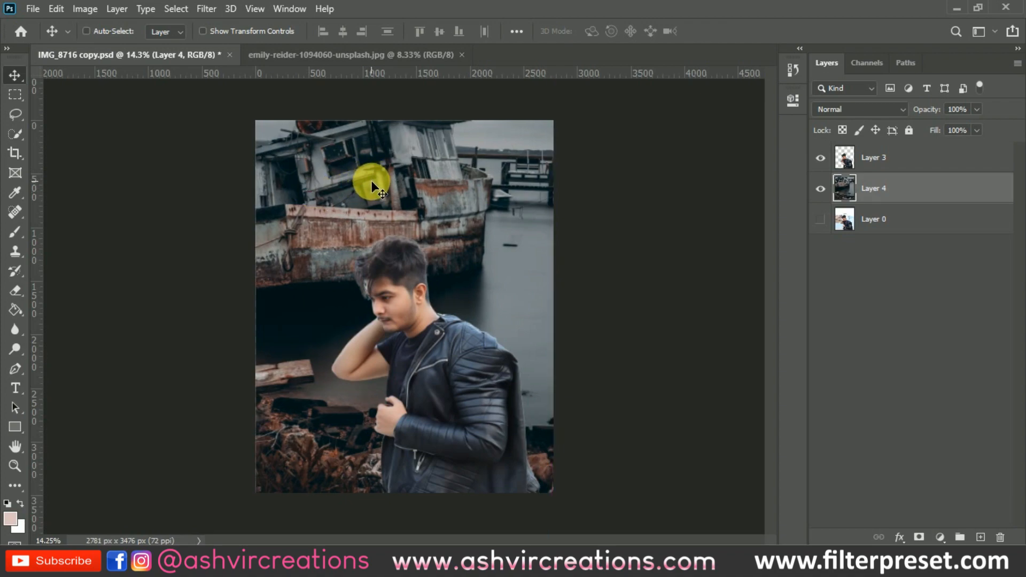
{"action": "left_click_drag", "start_coordinate": [372, 184], "coordinate": [373, 185]}
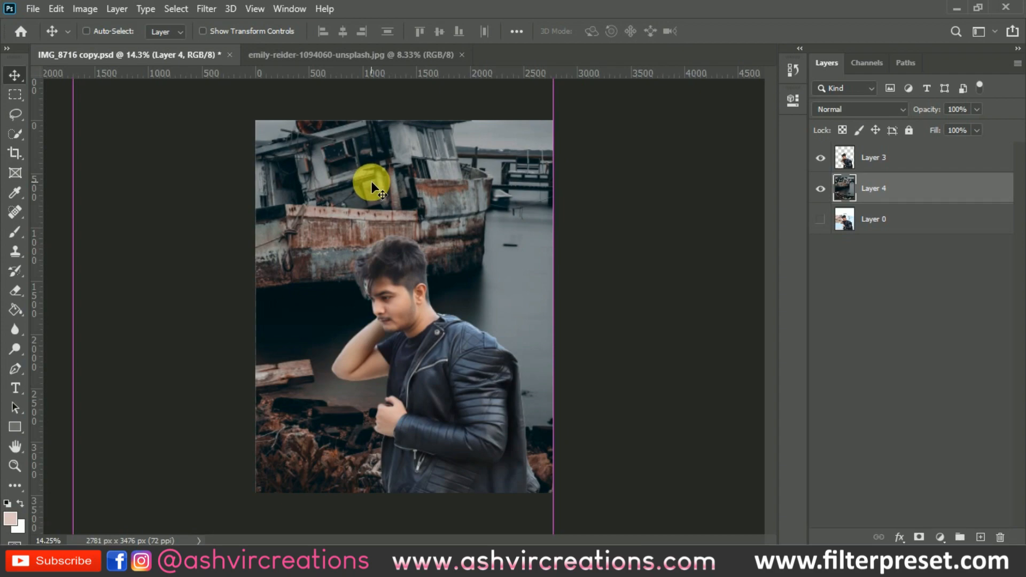
Adjust the boat layer's Levels to input values 8, 1.45 and 197, comparing with the preview off before applying
{"action": "key", "text": "ctrl+l"}
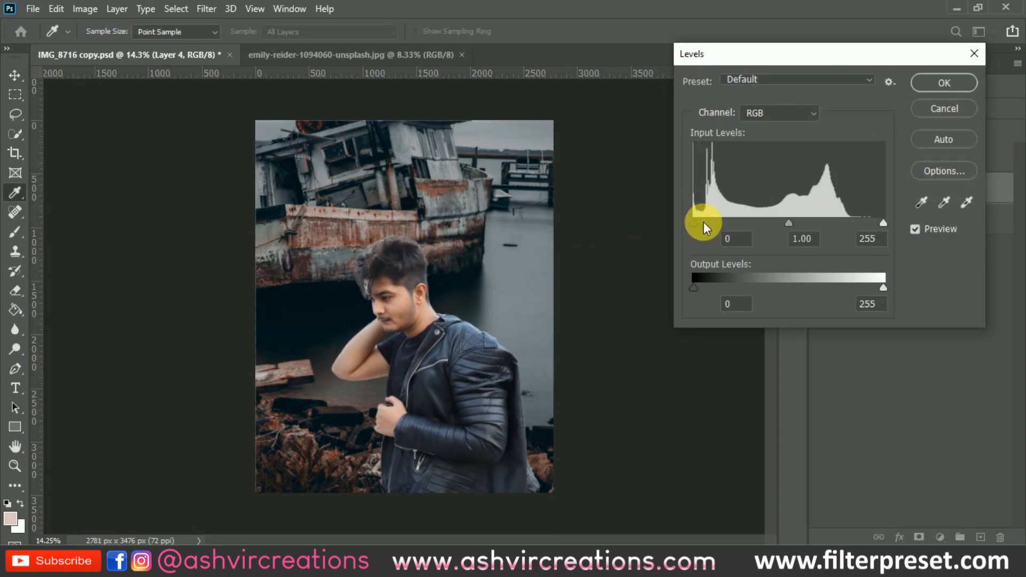
{"action": "left_click_drag", "start_coordinate": [697, 223], "coordinate": [697, 222]}
{"action": "left_click_drag", "start_coordinate": [878, 222], "coordinate": [849, 222]}
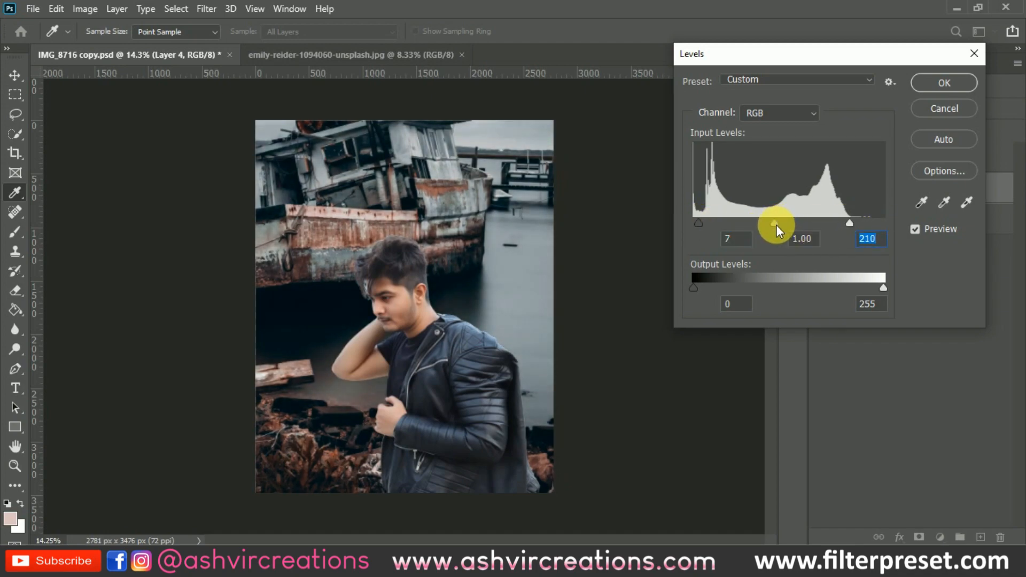
{"action": "left_click_drag", "start_coordinate": [776, 225], "coordinate": [700, 235]}
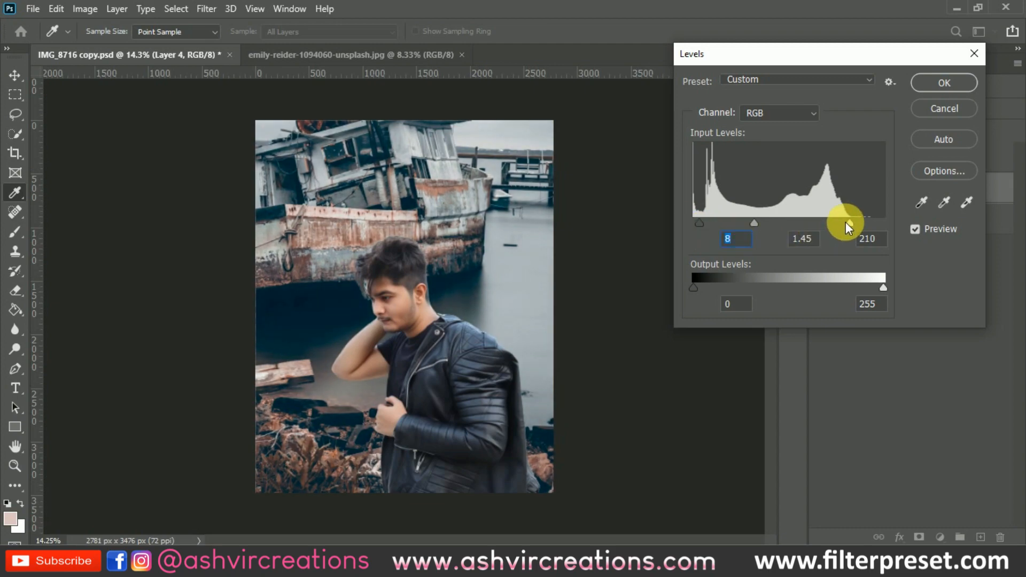
{"action": "left_click_drag", "start_coordinate": [845, 222], "coordinate": [839, 220]}
{"action": "left_click", "coordinate": [915, 230]}
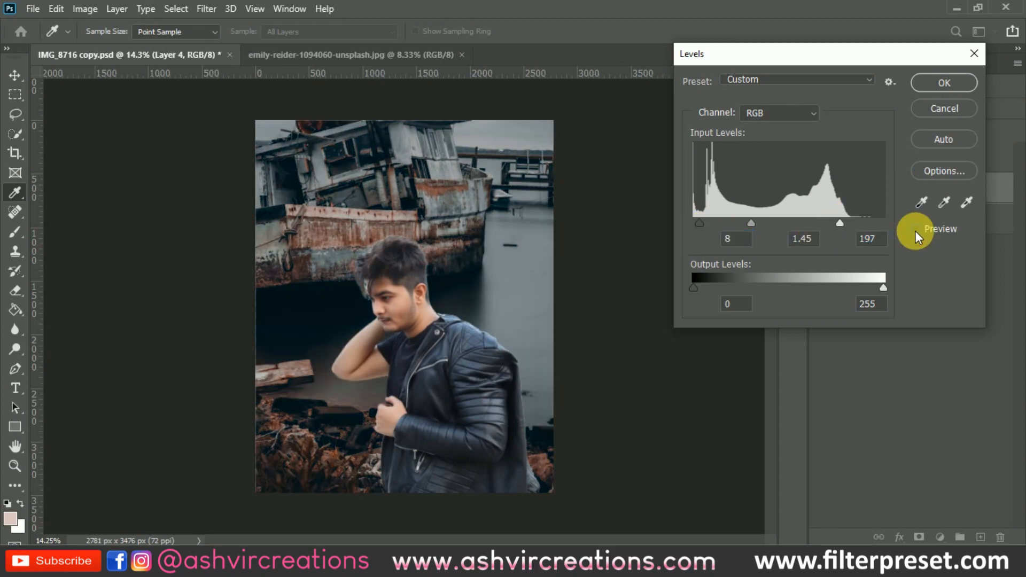
{"action": "left_click", "coordinate": [914, 231]}
{"action": "left_click", "coordinate": [939, 82]}
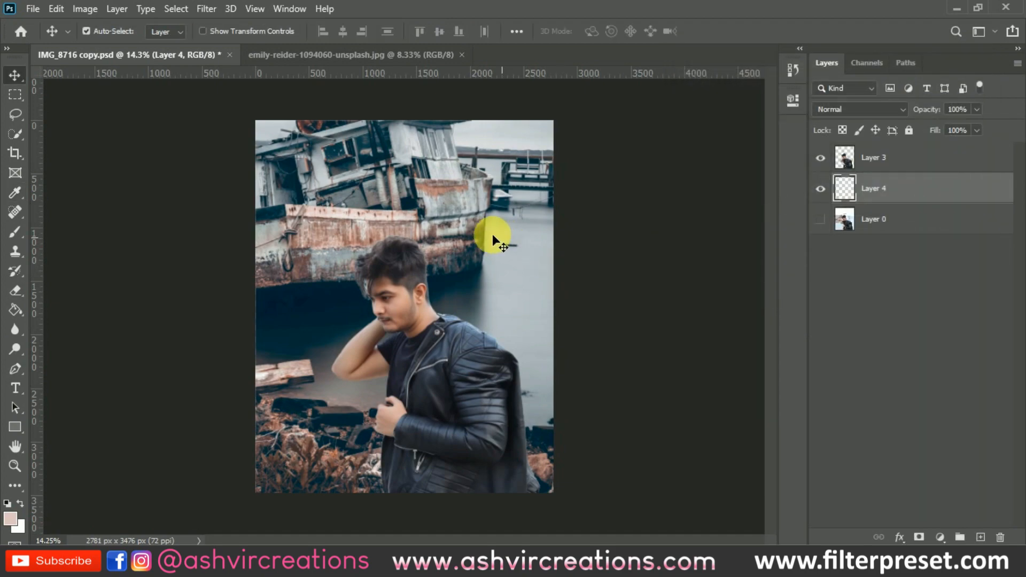
Move the boat layer down behind the man and scale it proportionally to about 77%
{"action": "left_click_drag", "start_coordinate": [492, 234], "coordinate": [492, 315]}
{"action": "key", "text": "ctrl+t"}
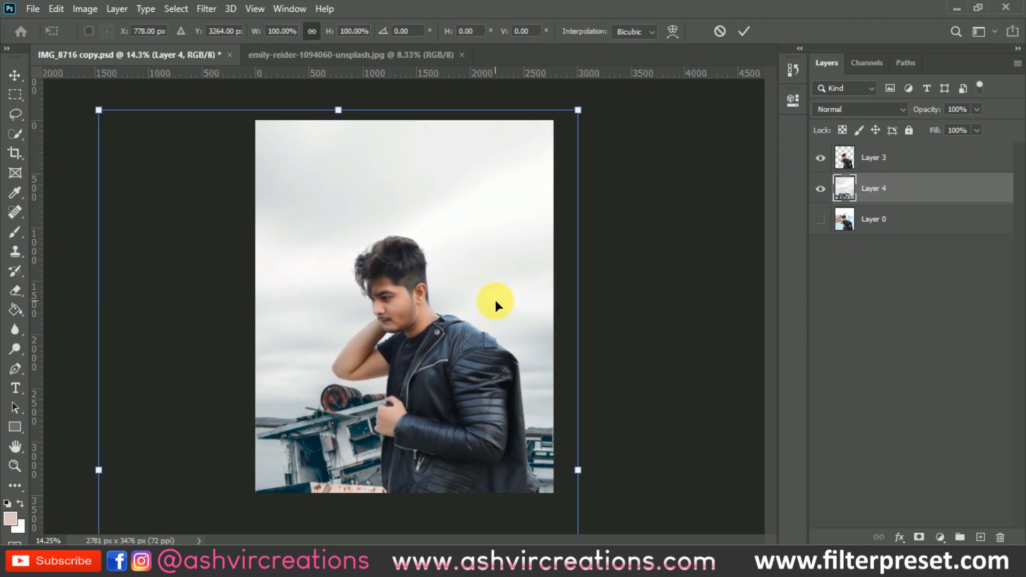
{"action": "scroll", "coordinate": [481, 308], "scroll_direction": "down", "scroll_amount": 2}
{"action": "scroll", "coordinate": [319, 452], "scroll_direction": "down", "scroll_amount": 1}
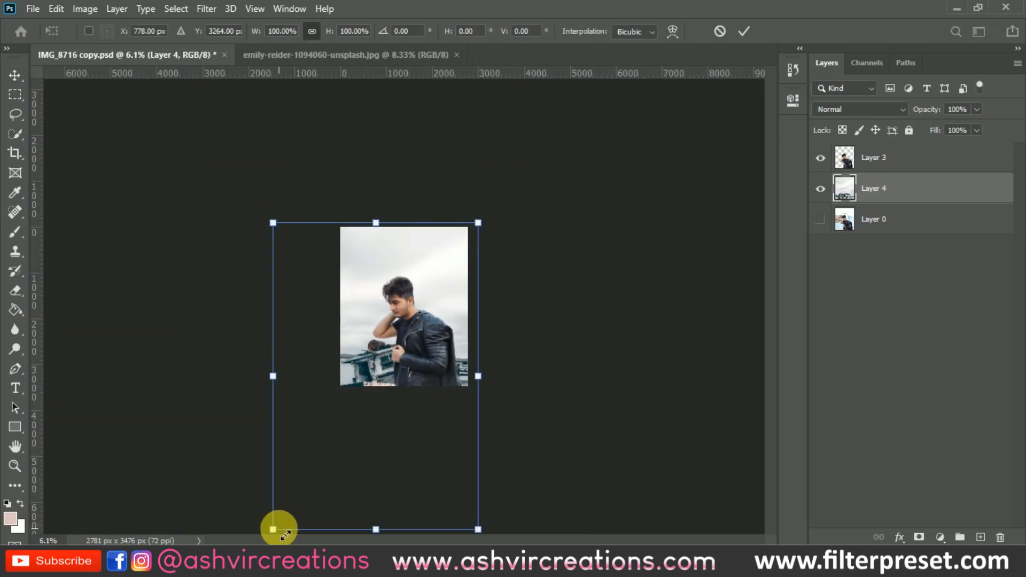
{"action": "left_click_drag", "start_coordinate": [279, 528], "coordinate": [338, 463]}
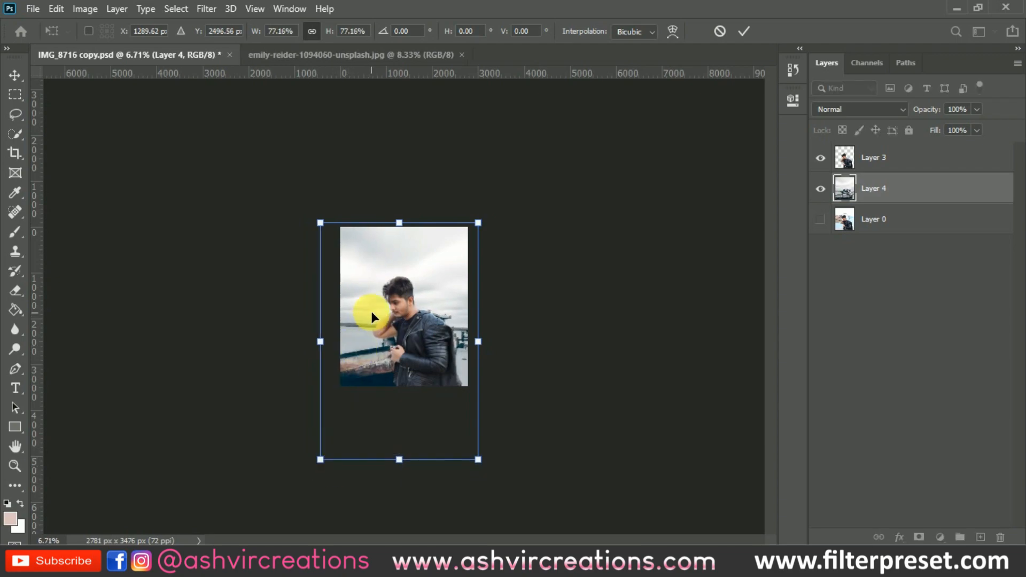
Shift the boat layer lower in the canvas and scale it proportionally to about 67%
{"action": "scroll", "coordinate": [371, 311], "scroll_direction": "up", "scroll_amount": 4}
{"action": "left_click_drag", "start_coordinate": [398, 316], "coordinate": [446, 358]}
{"action": "scroll", "coordinate": [446, 358], "scroll_direction": "down", "scroll_amount": 4}
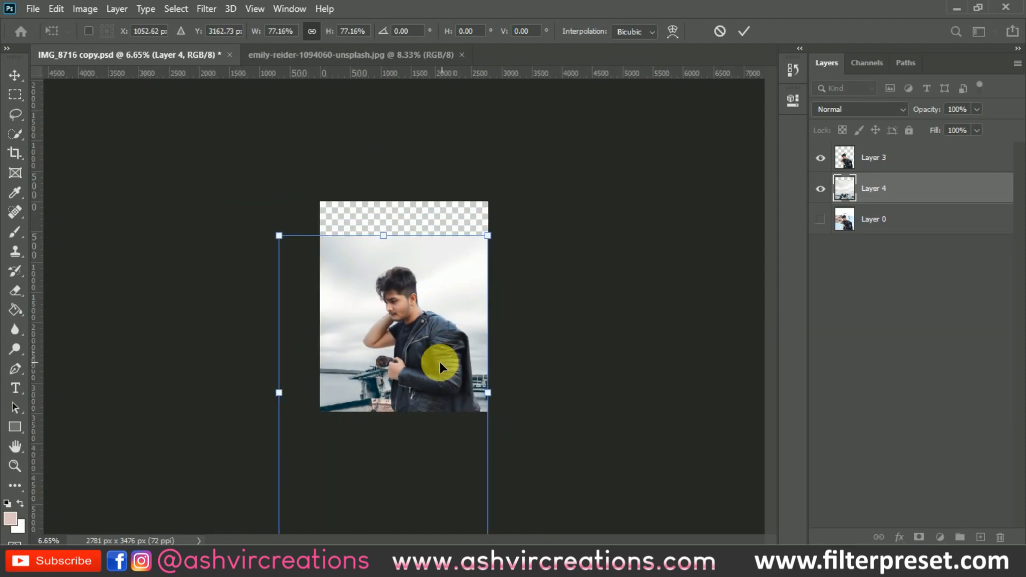
{"action": "scroll", "coordinate": [439, 361], "scroll_direction": "down", "scroll_amount": 2}
{"action": "left_click_drag", "start_coordinate": [320, 494], "coordinate": [358, 481]}
{"action": "scroll", "coordinate": [389, 357], "scroll_direction": "up", "scroll_amount": 3}
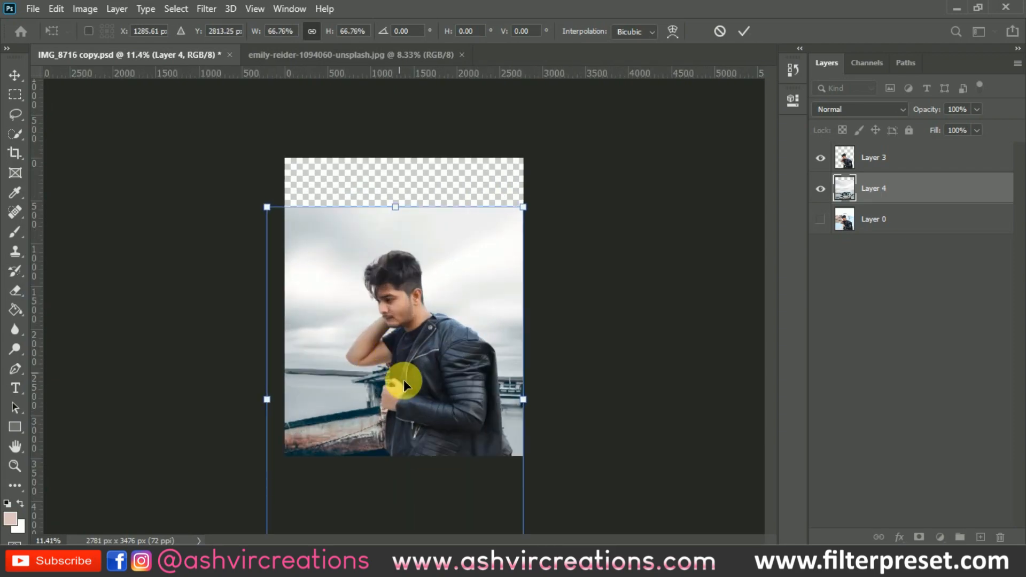
{"action": "right_click", "coordinate": [417, 439]}
{"action": "left_click", "coordinate": [442, 393]}
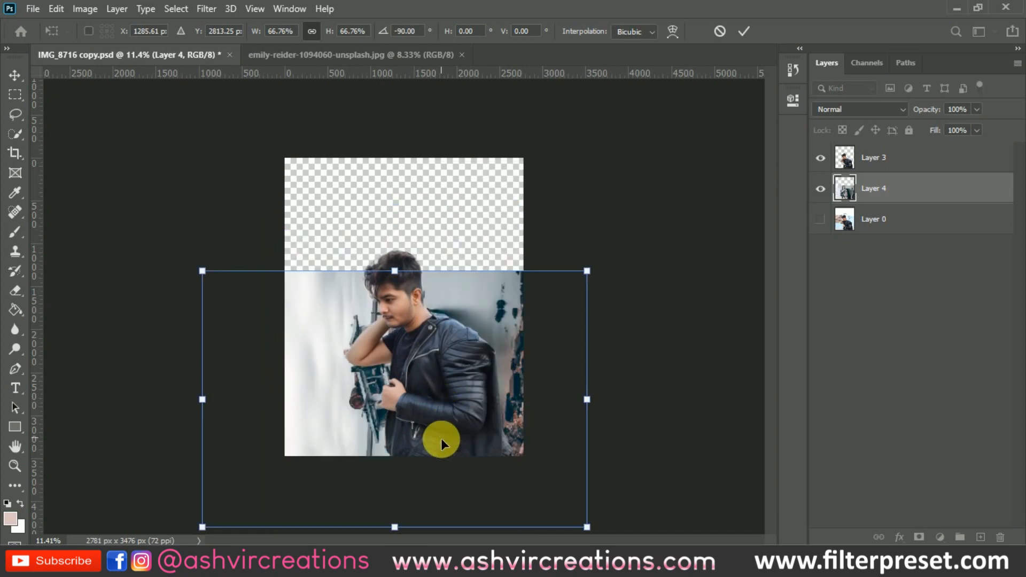
{"action": "key", "text": "ctrl+z"}
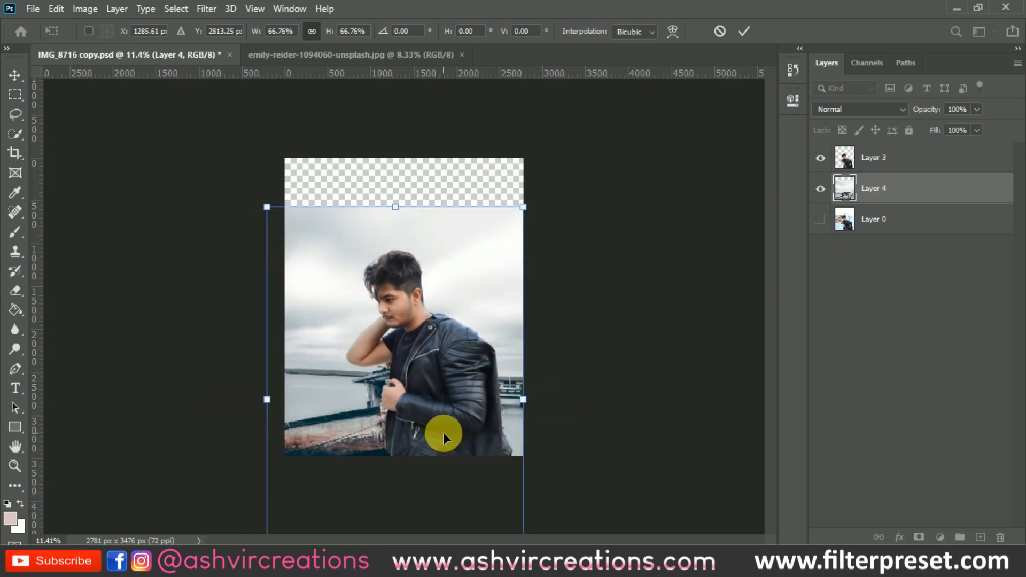
Try a horizontal flip of the boat layer and reverse it, shifting the layer slightly down before applying the transform
{"action": "right_click", "coordinate": [443, 432]}
{"action": "left_click", "coordinate": [466, 412]}
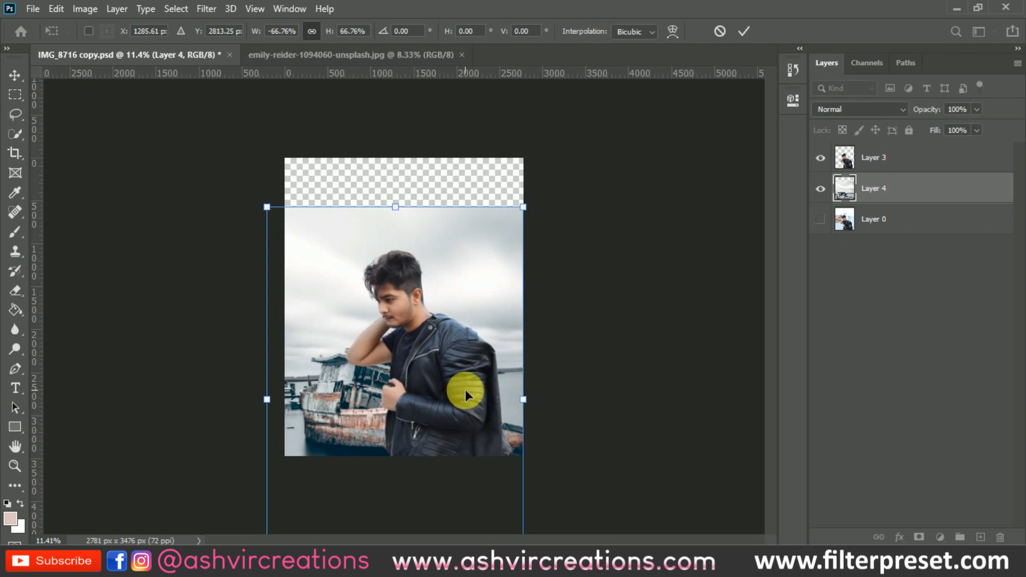
{"action": "left_click_drag", "start_coordinate": [465, 389], "coordinate": [447, 405]}
{"action": "right_click", "coordinate": [446, 431]}
{"action": "left_click", "coordinate": [469, 419]}
{"action": "scroll", "coordinate": [445, 403], "scroll_direction": "up", "scroll_amount": 5}
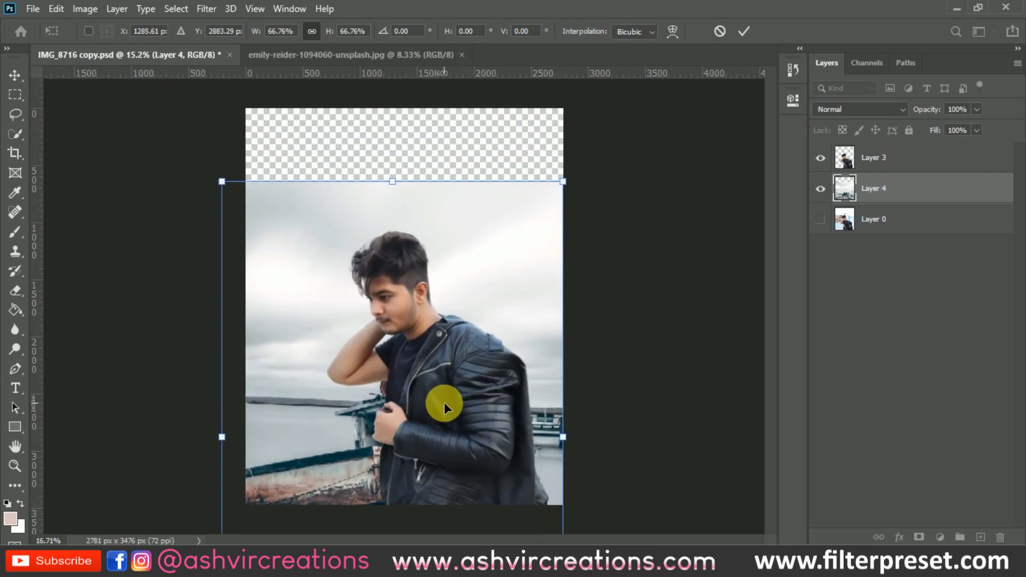
{"action": "scroll", "coordinate": [444, 402], "scroll_direction": "down", "scroll_amount": 4}
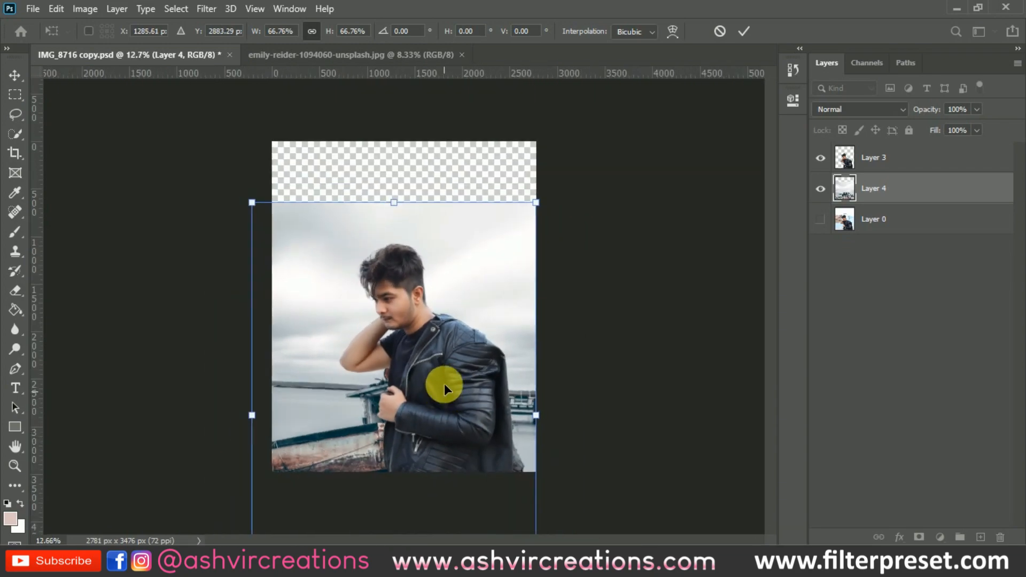
{"action": "double_click", "coordinate": [421, 309]}
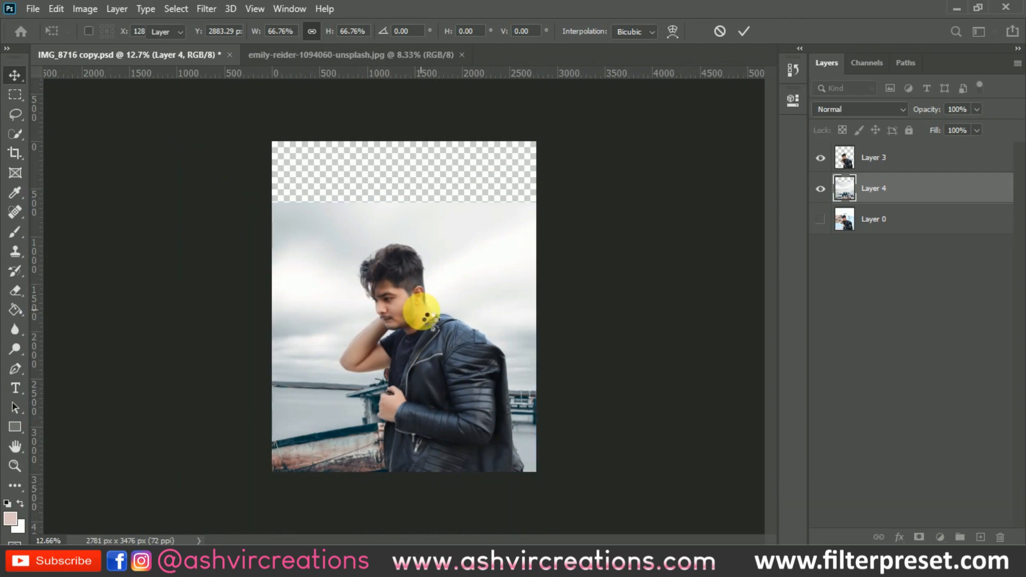
Select the upper strip of sky on Layer 4, stretch it upward to about 279% height over the empty canvas, and deselect
{"action": "scroll", "coordinate": [307, 254], "scroll_direction": "up", "scroll_amount": 2}
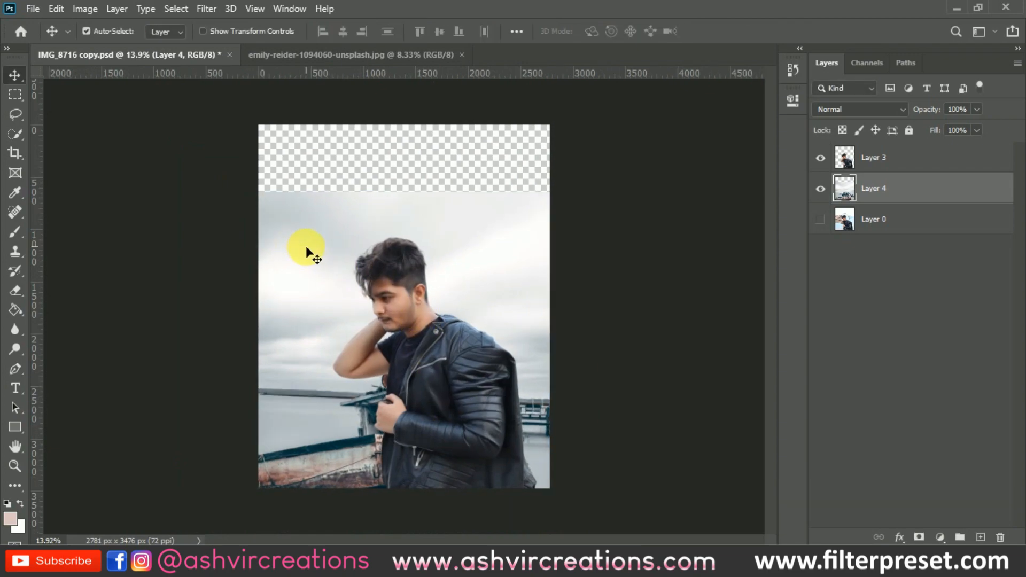
{"action": "scroll", "coordinate": [309, 258], "scroll_direction": "down", "scroll_amount": 2}
{"action": "key", "text": "m"}
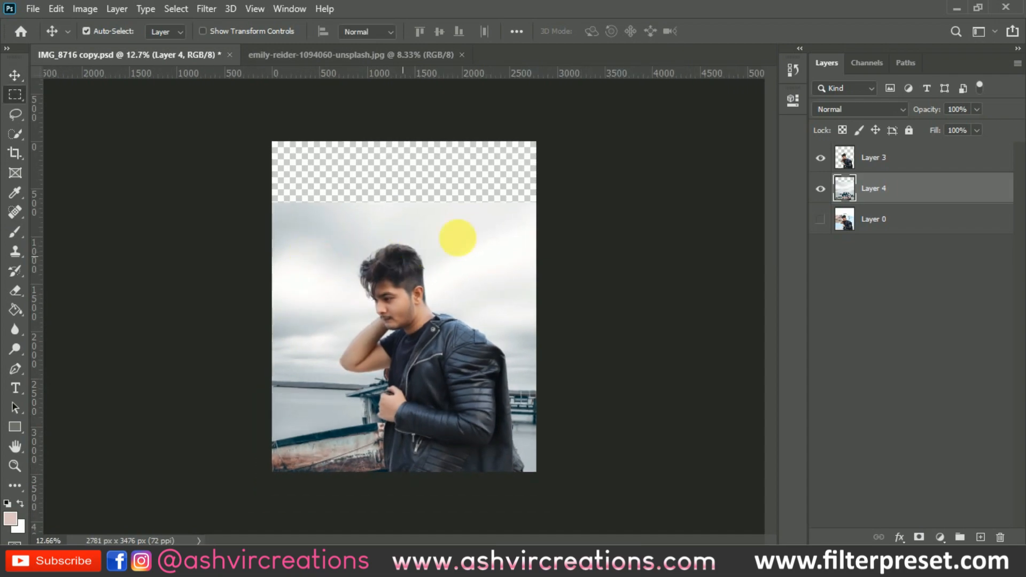
{"action": "left_click_drag", "start_coordinate": [560, 173], "coordinate": [273, 237]}
{"action": "key", "text": "ctrl+t"}
{"action": "left_click_drag", "start_coordinate": [404, 174], "coordinate": [416, 64]}
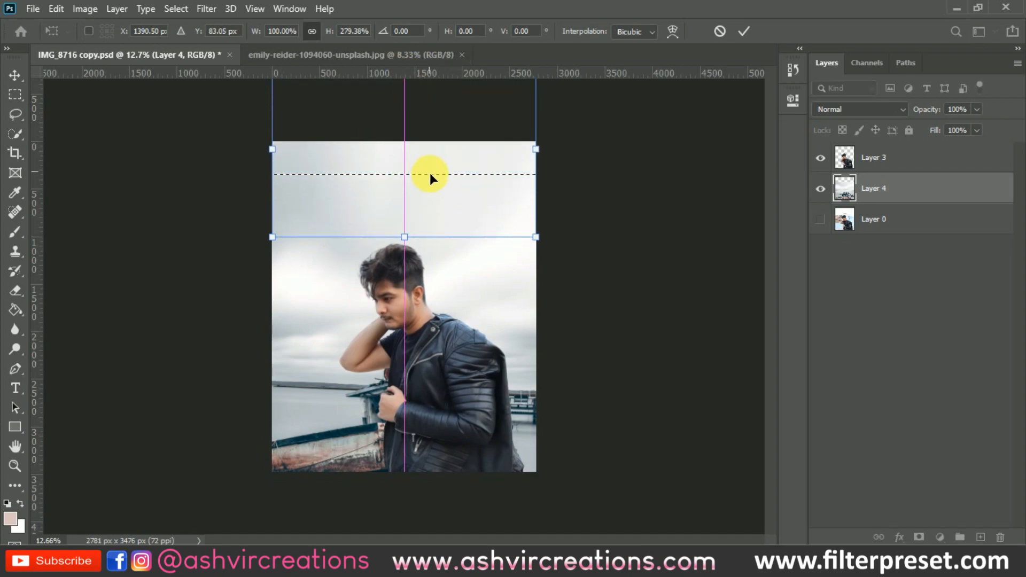
{"action": "key", "text": "Return"}
{"action": "key", "text": "ctrl+d"}
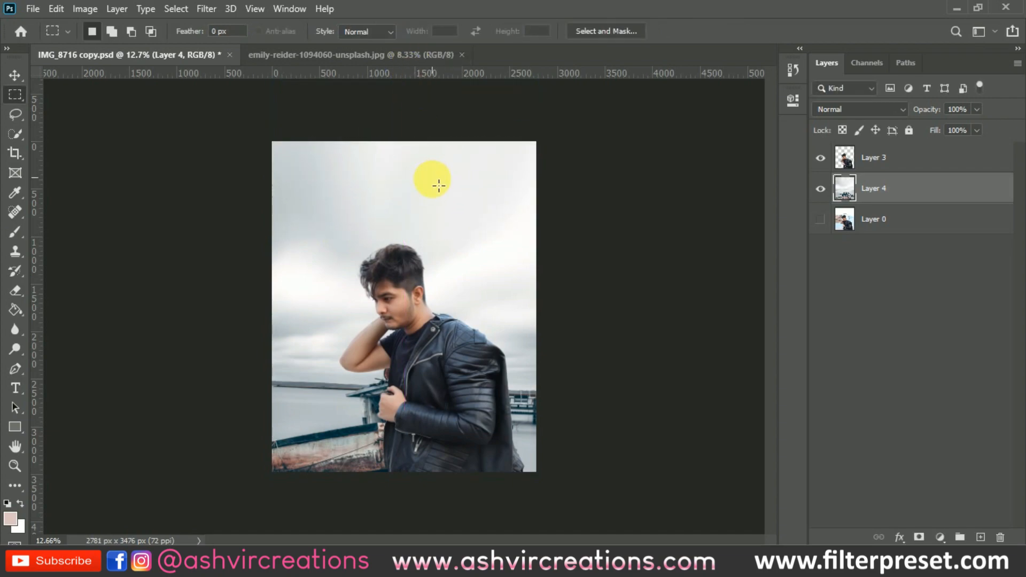
Inspect the cutout's hair edges against the new sky and the composite as a whole
{"action": "scroll", "coordinate": [359, 271], "scroll_direction": "up", "scroll_amount": 2}
{"action": "scroll", "coordinate": [365, 277], "scroll_direction": "up", "scroll_amount": 3}
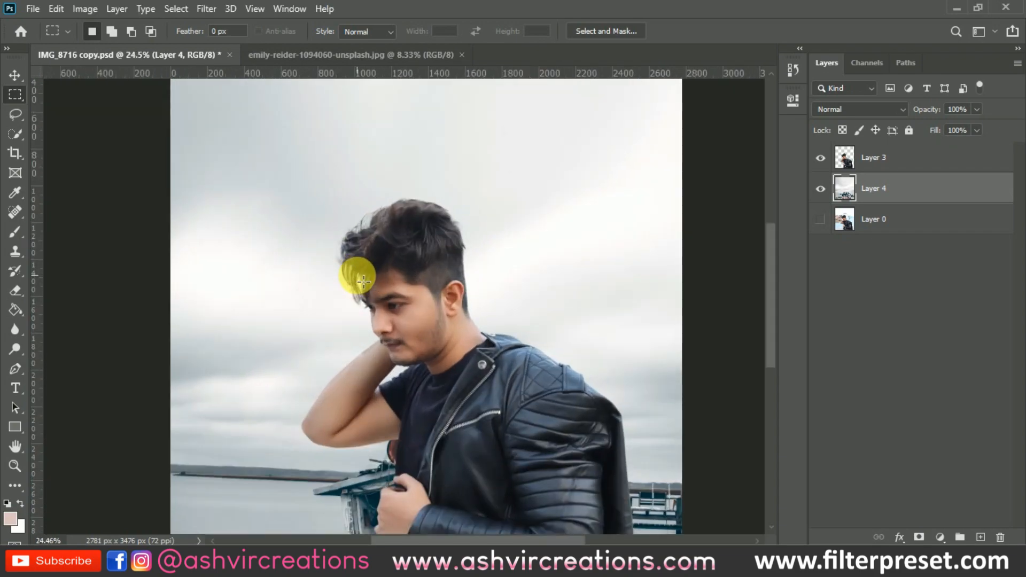
{"action": "scroll", "coordinate": [359, 275], "scroll_direction": "down", "scroll_amount": 3}
{"action": "key", "text": "v"}
{"action": "scroll", "coordinate": [357, 275], "scroll_direction": "up", "scroll_amount": 3}
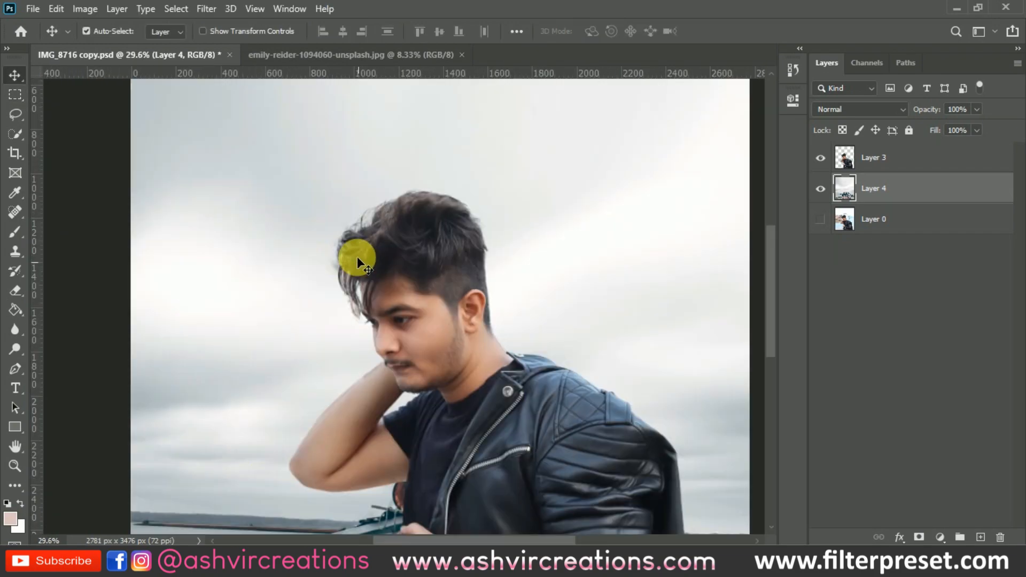
{"action": "scroll", "coordinate": [357, 253], "scroll_direction": "down", "scroll_amount": 3}
{"action": "key", "text": "ctrl+0"}
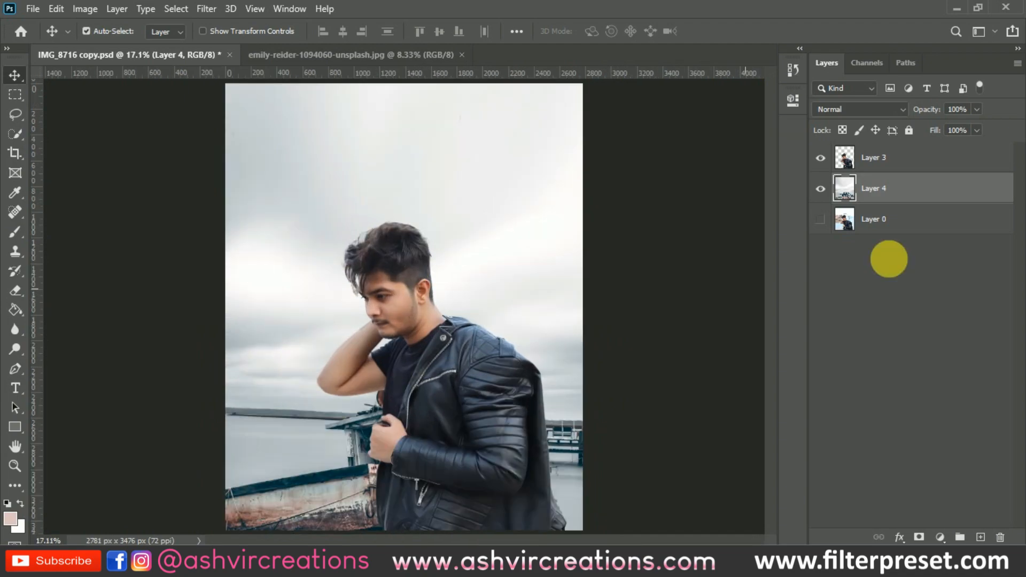
Add a new layer above Layer 4 and paint one white dab behind the head with a Soft Round brush of about 448 px
{"action": "left_click", "coordinate": [979, 536]}
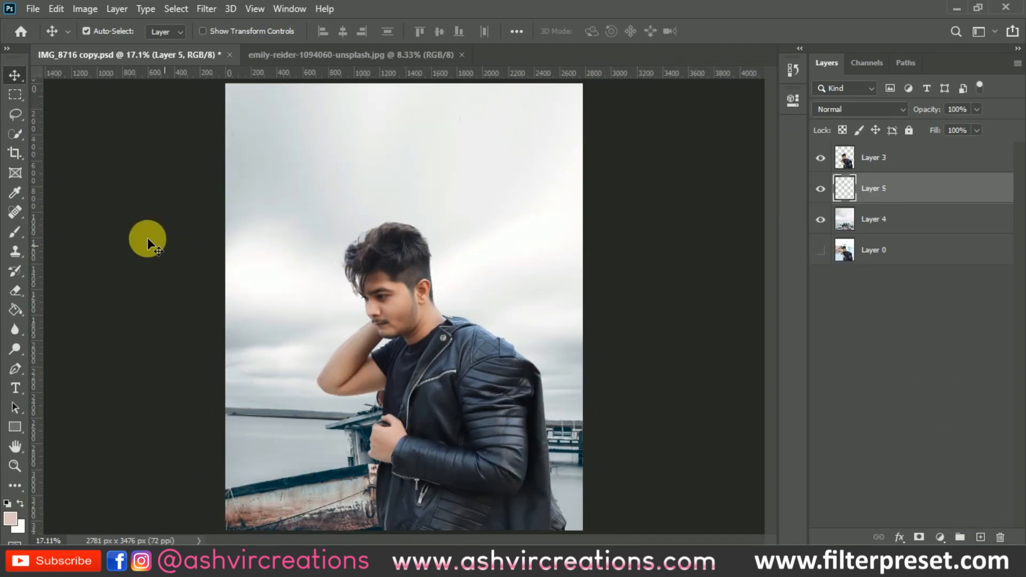
{"action": "left_click", "coordinate": [16, 231]}
{"action": "left_click", "coordinate": [20, 505]}
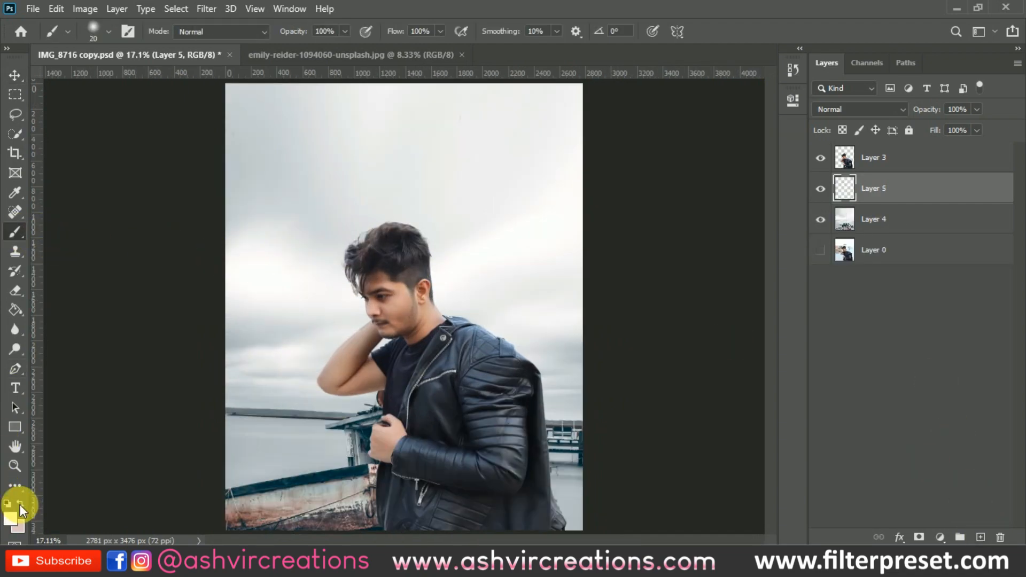
{"action": "right_click", "coordinate": [353, 307]}
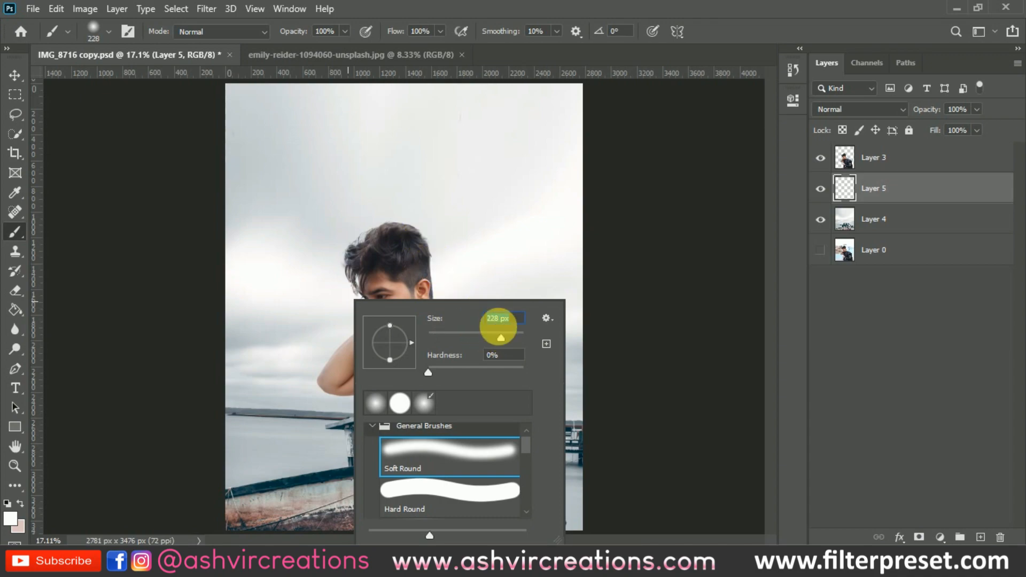
{"action": "left_click_drag", "start_coordinate": [501, 338], "coordinate": [511, 338]}
{"action": "left_click", "coordinate": [402, 231]}
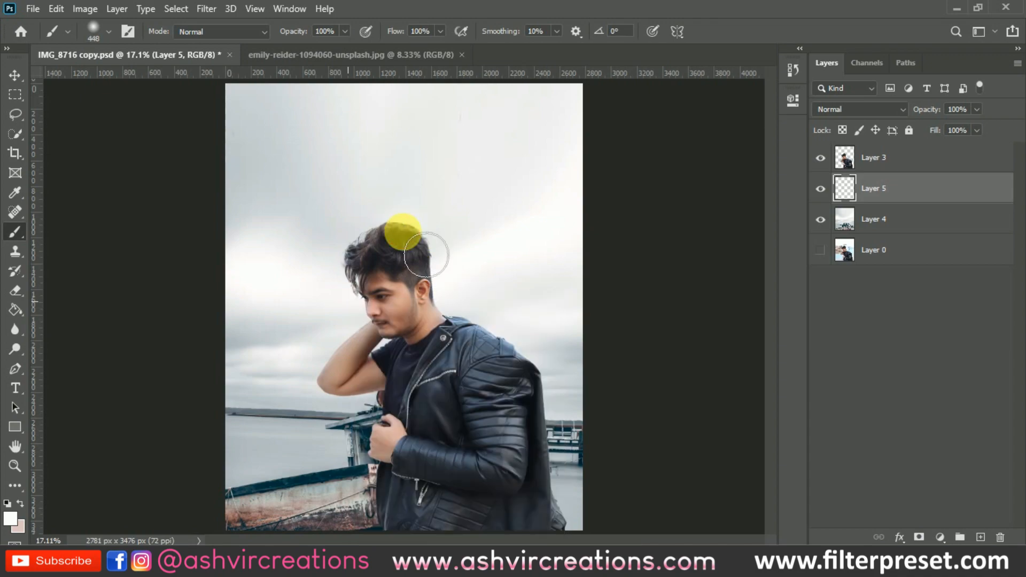
Scale the white dab to about 440% and position it behind the man's head as a soft glow
{"action": "key", "text": "v"}
{"action": "key", "text": "ctrl+t"}
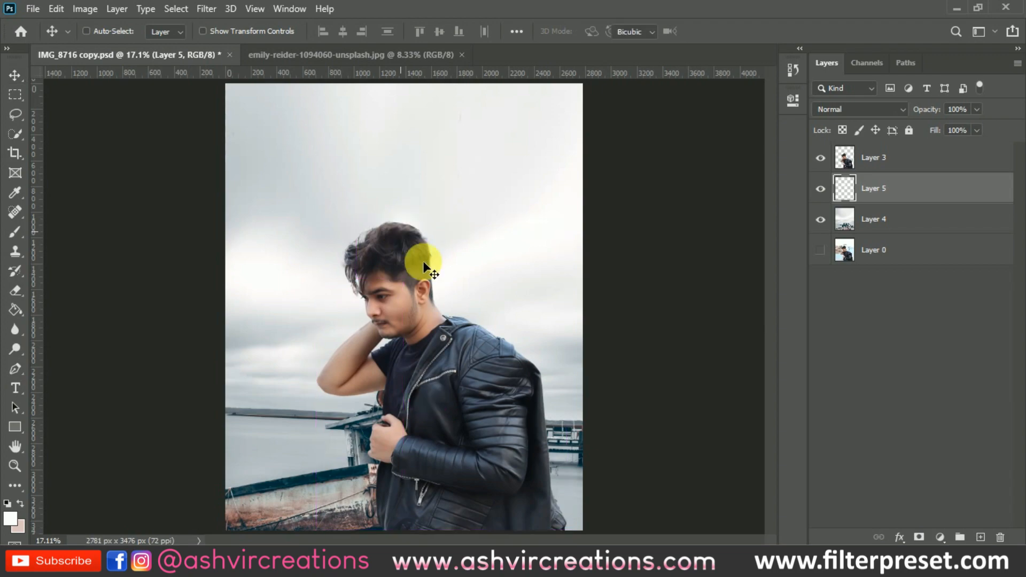
{"action": "left_click_drag", "start_coordinate": [472, 311], "coordinate": [583, 454]}
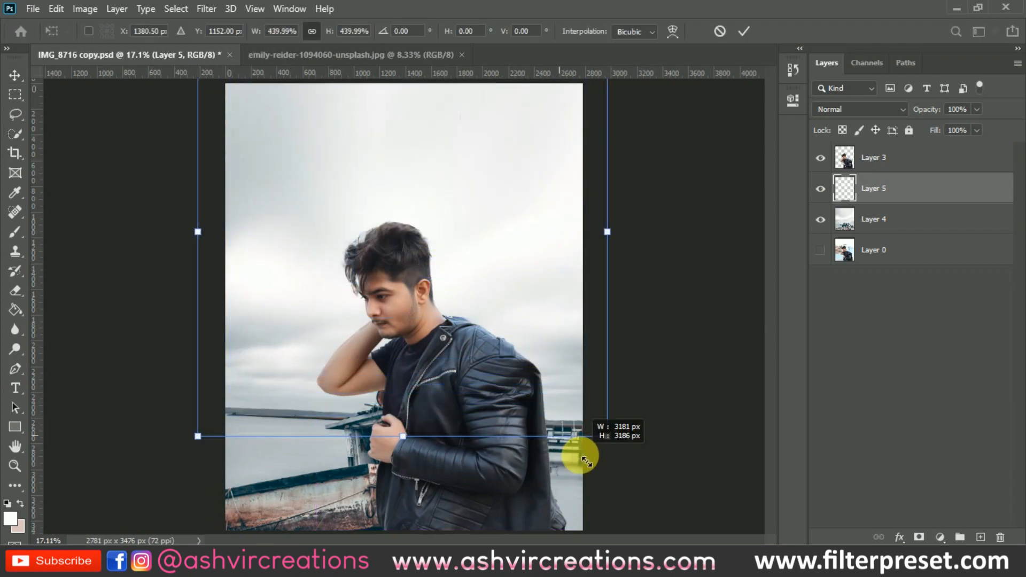
{"action": "left_click_drag", "start_coordinate": [458, 310], "coordinate": [433, 281]}
{"action": "key", "text": "Return"}
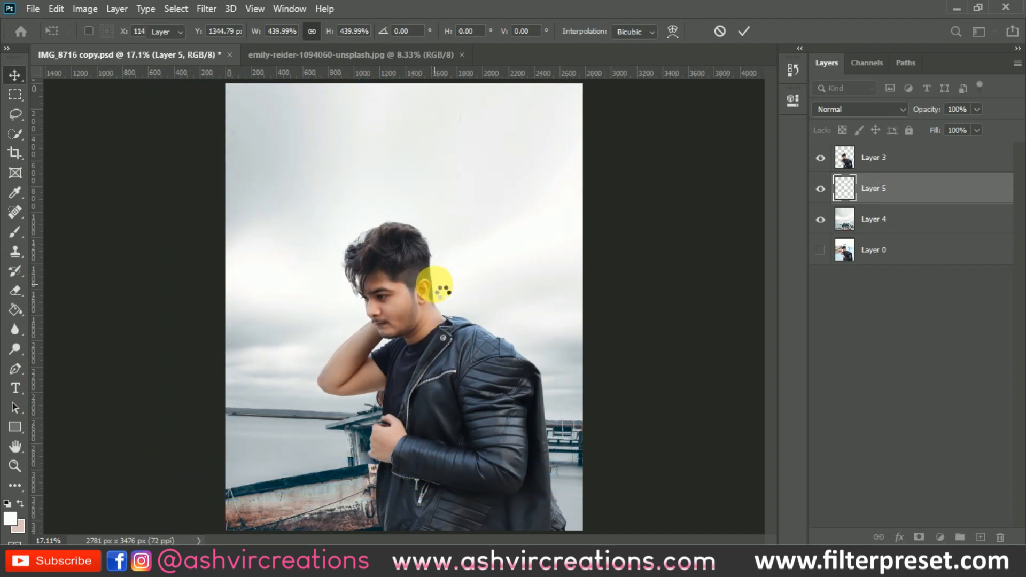
Crop the canvas at the 4:5 ratio to 2632 x 3290 px, tightening the frame around the man
{"action": "scroll", "coordinate": [434, 283], "scroll_direction": "down", "scroll_amount": 1}
{"action": "left_click", "coordinate": [25, 160]}
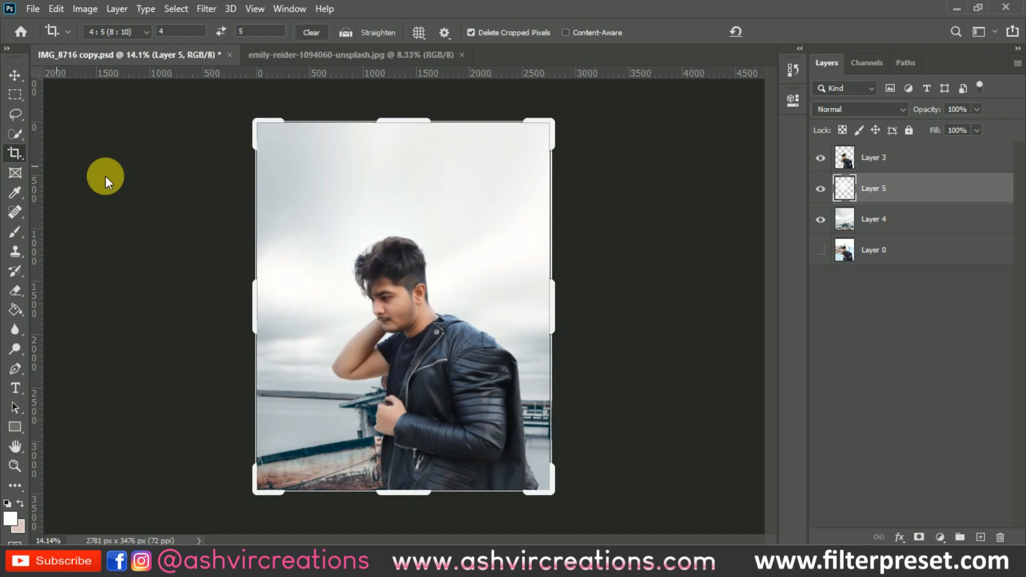
{"action": "left_click", "coordinate": [293, 222]}
{"action": "left_click_drag", "start_coordinate": [265, 132], "coordinate": [265, 142]}
{"action": "key", "text": "ctrl+r"}
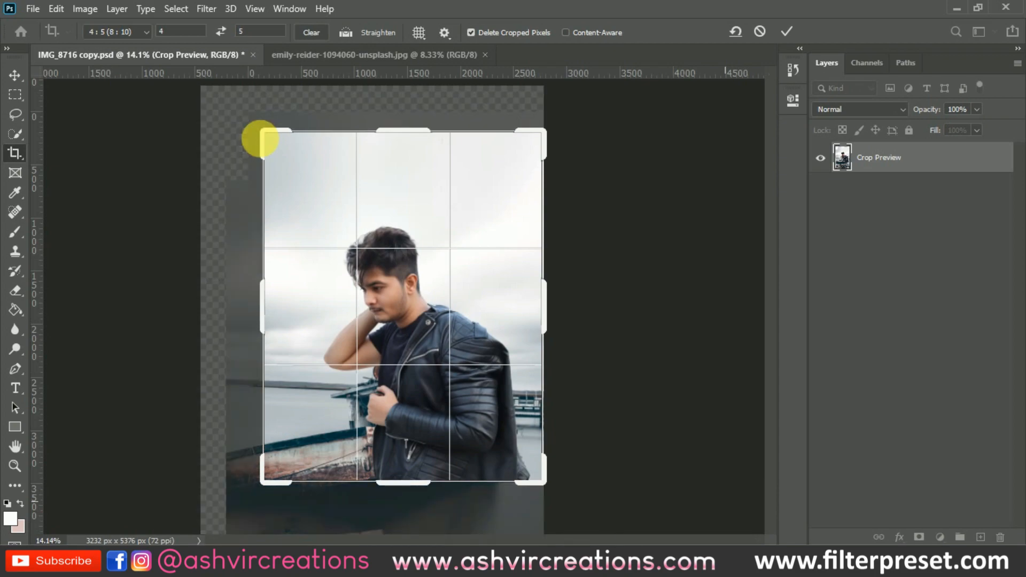
{"action": "key", "text": "Return"}
{"action": "key", "text": "v"}
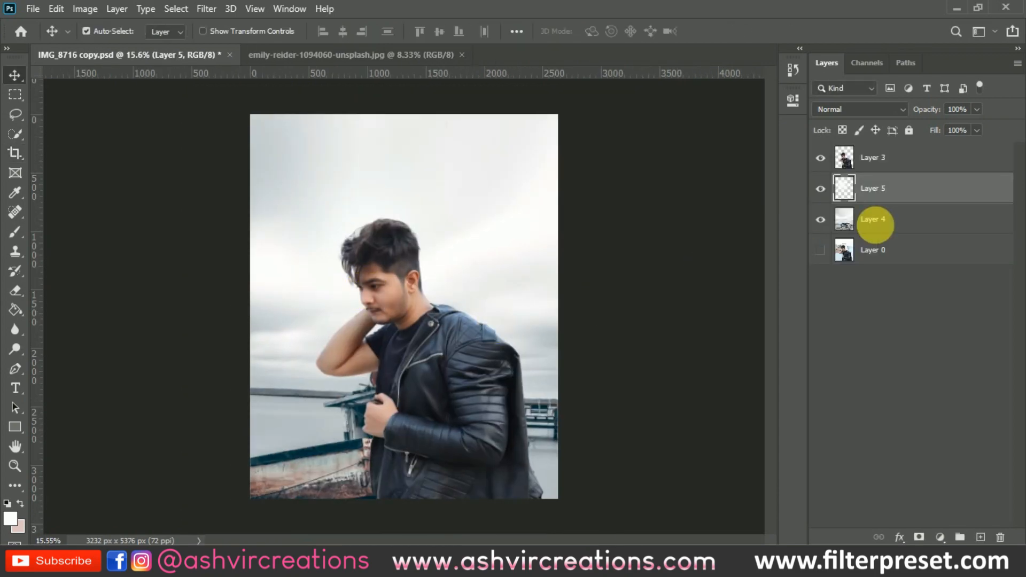
Try merging Layer 3, Layer 5 and Layer 4 into one layer, and undo the merge
{"action": "left_click", "coordinate": [904, 159]}
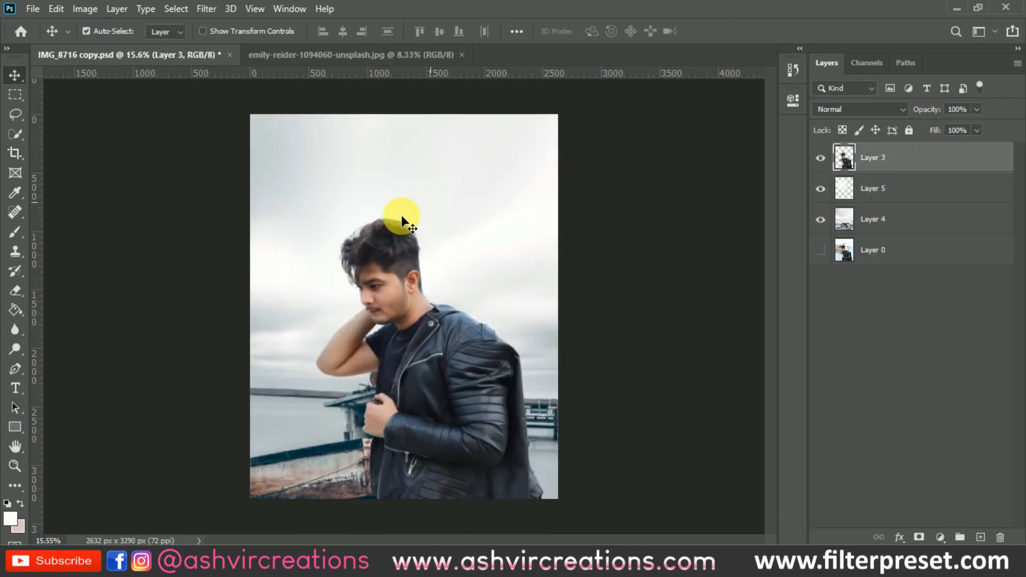
{"action": "scroll", "coordinate": [397, 223], "scroll_direction": "up", "scroll_amount": 5}
{"action": "scroll", "coordinate": [398, 226], "scroll_direction": "down", "scroll_amount": 5}
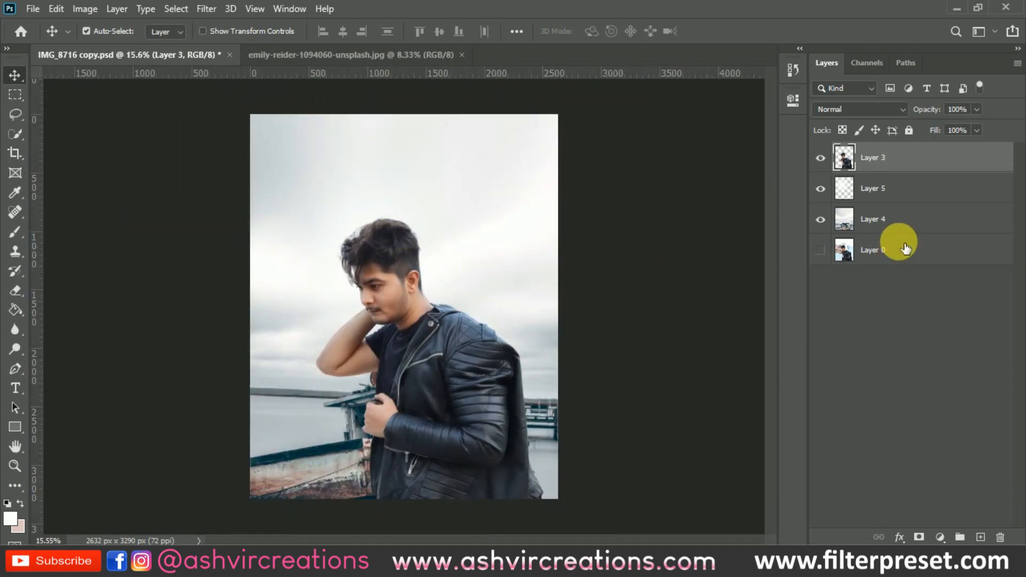
{"action": "left_click", "coordinate": [903, 221], "text": "shift"}
{"action": "right_click", "coordinate": [903, 220]}
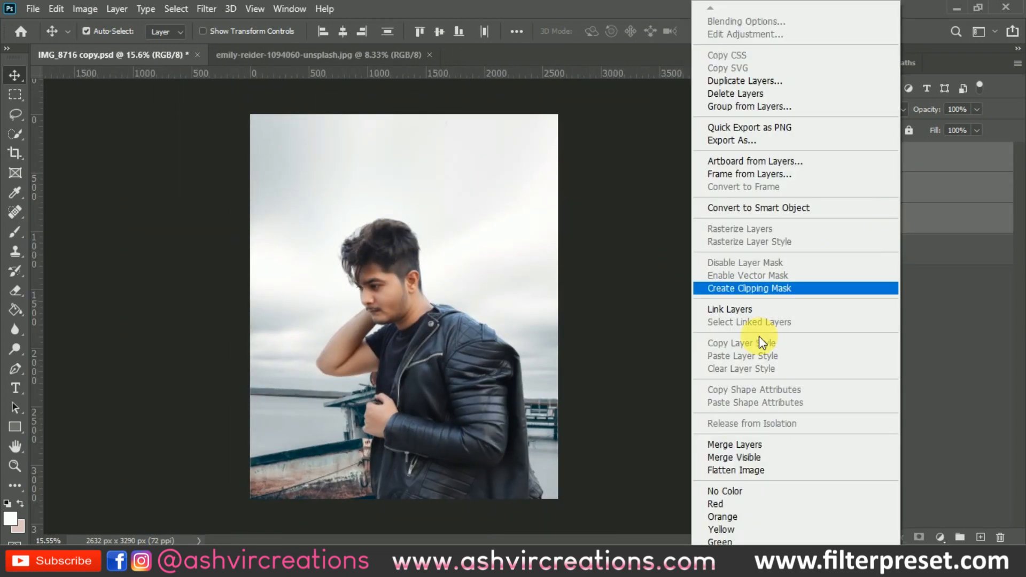
{"action": "left_click", "coordinate": [734, 445]}
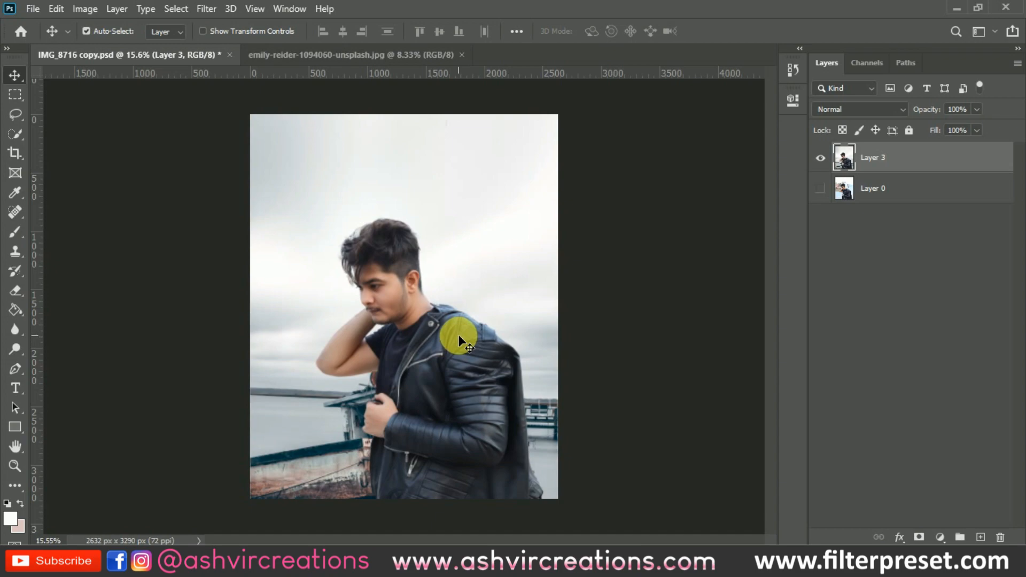
{"action": "key", "text": "ctrl+z"}
Apply Levels to the man on Layer 3 with input levels 9, 1.09 and 239
{"action": "right_click", "coordinate": [451, 377]}
{"action": "left_click", "coordinate": [460, 384]}
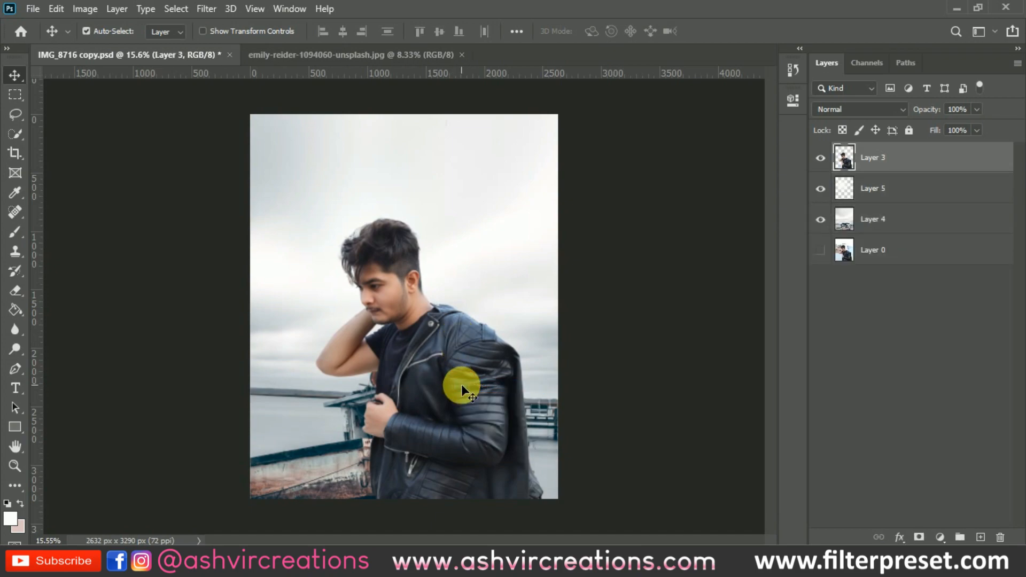
{"action": "key", "text": "ctrl+l"}
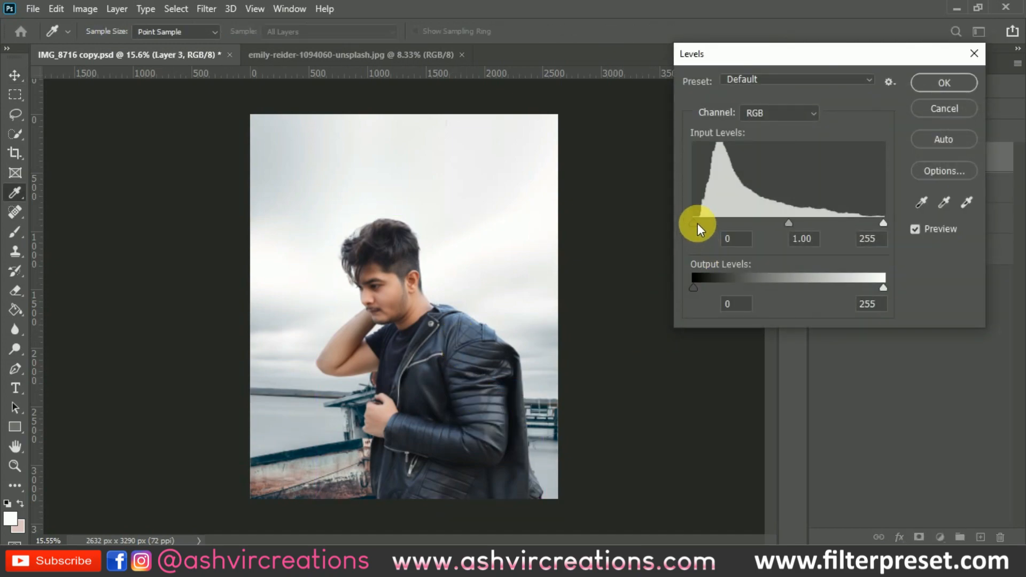
{"action": "left_click_drag", "start_coordinate": [697, 223], "coordinate": [700, 222]}
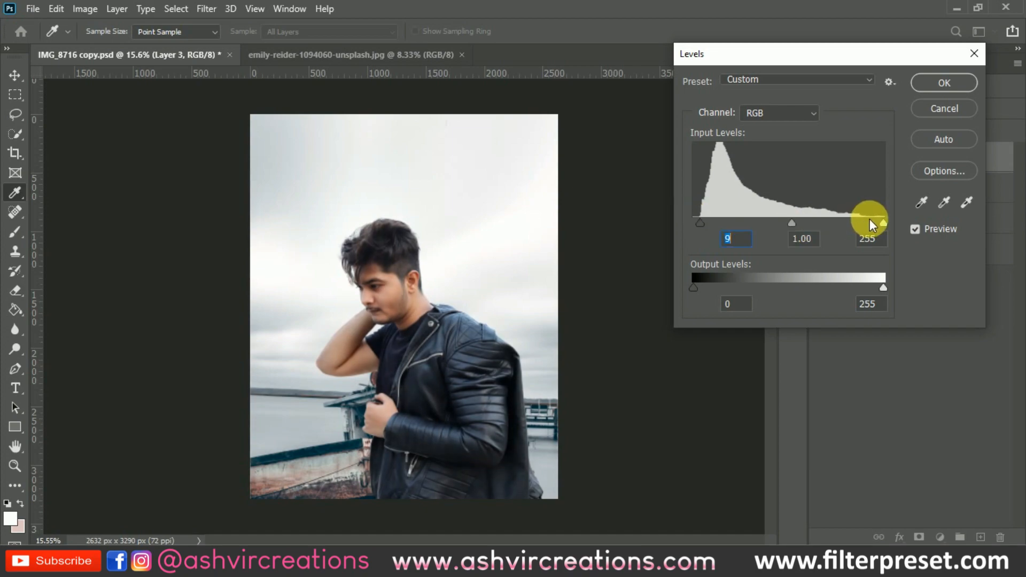
{"action": "left_click_drag", "start_coordinate": [870, 220], "coordinate": [871, 220]}
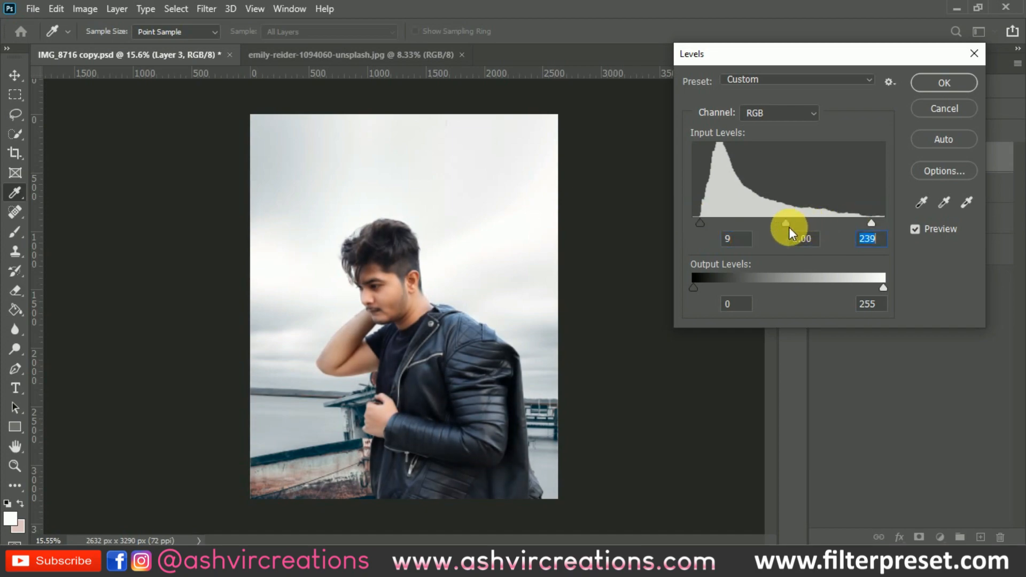
{"action": "left_click_drag", "start_coordinate": [780, 223], "coordinate": [780, 219]}
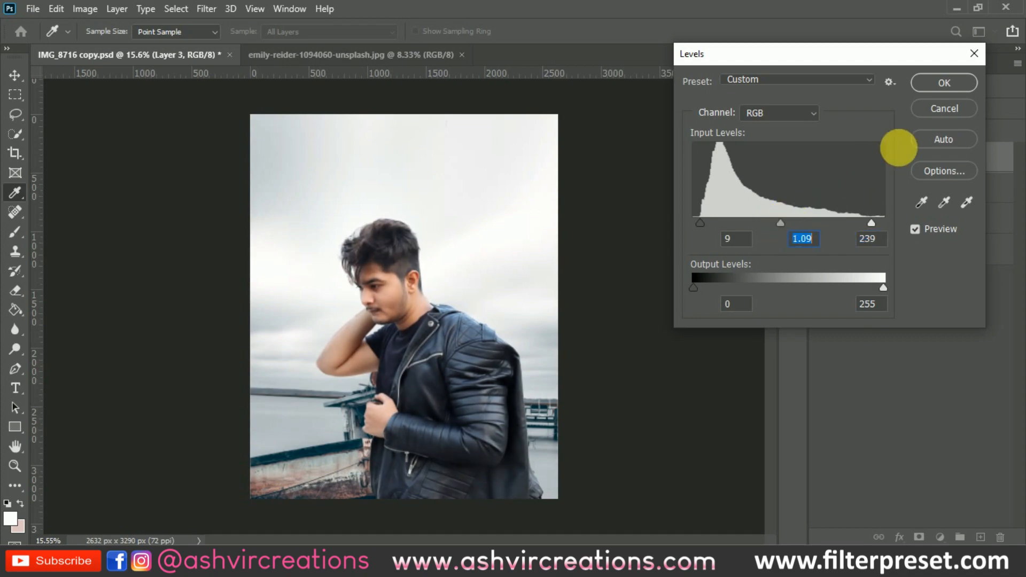
{"action": "left_click", "coordinate": [941, 82]}
Duplicate Layer 3 and set the copy's blend mode to Screen
{"action": "right_click", "coordinate": [912, 155]}
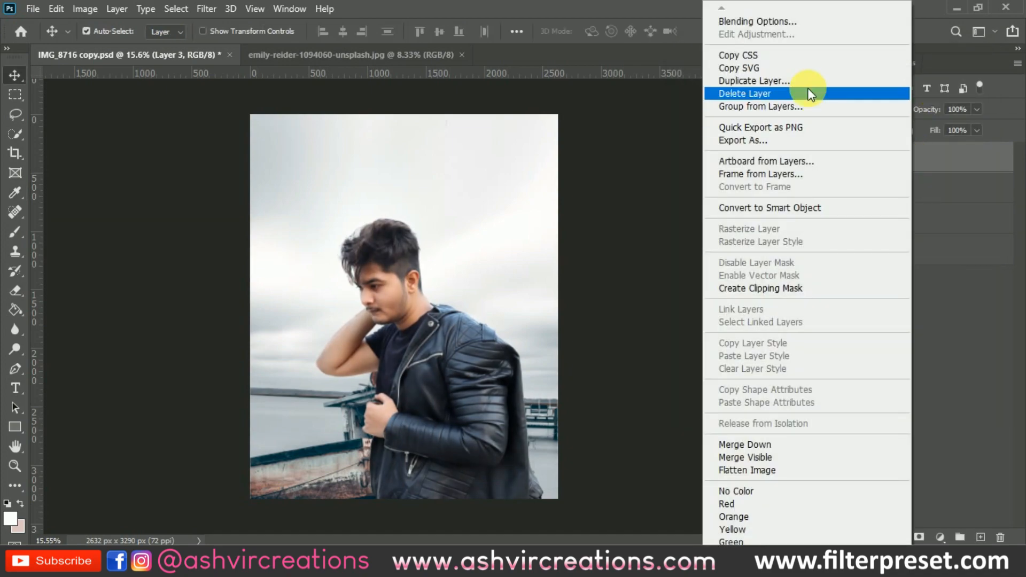
{"action": "left_click", "coordinate": [804, 81]}
{"action": "left_click", "coordinate": [630, 144]}
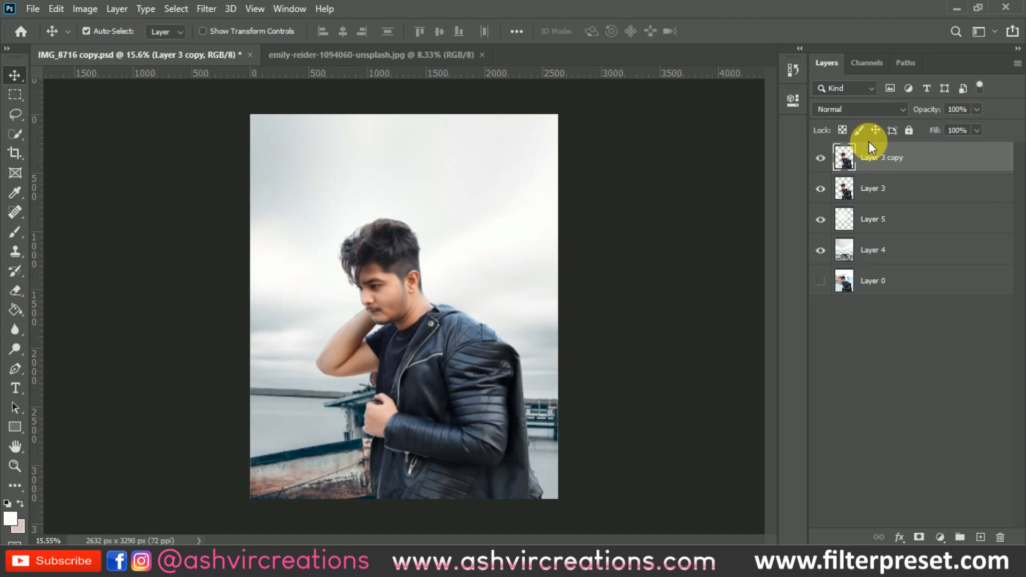
{"action": "left_click", "coordinate": [857, 113]}
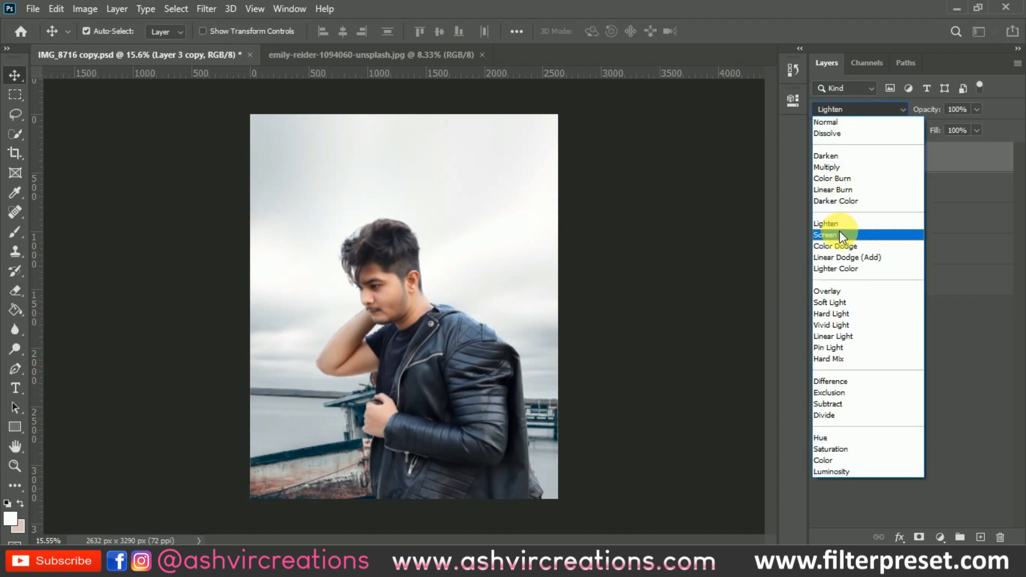
{"action": "left_click", "coordinate": [845, 234]}
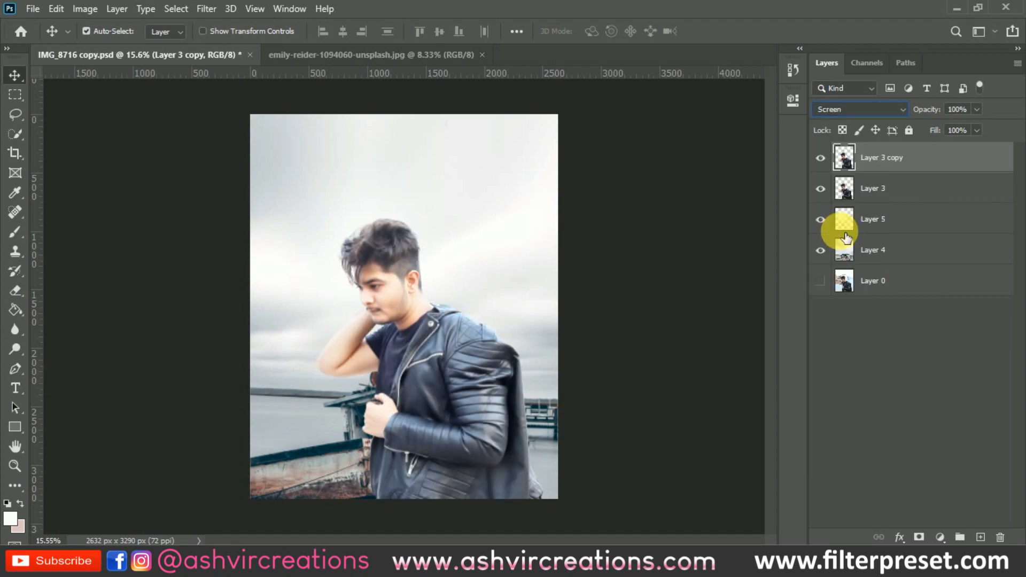
Preview other blend modes on the copy of Layer 3, and delete the copy
{"action": "left_click", "coordinate": [854, 106]}
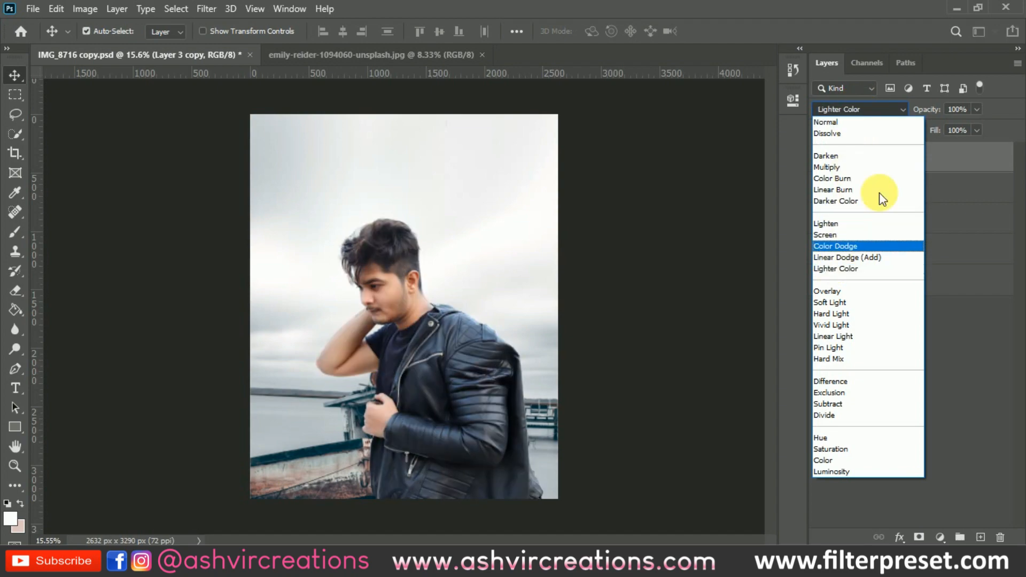
{"action": "left_click", "coordinate": [960, 159]}
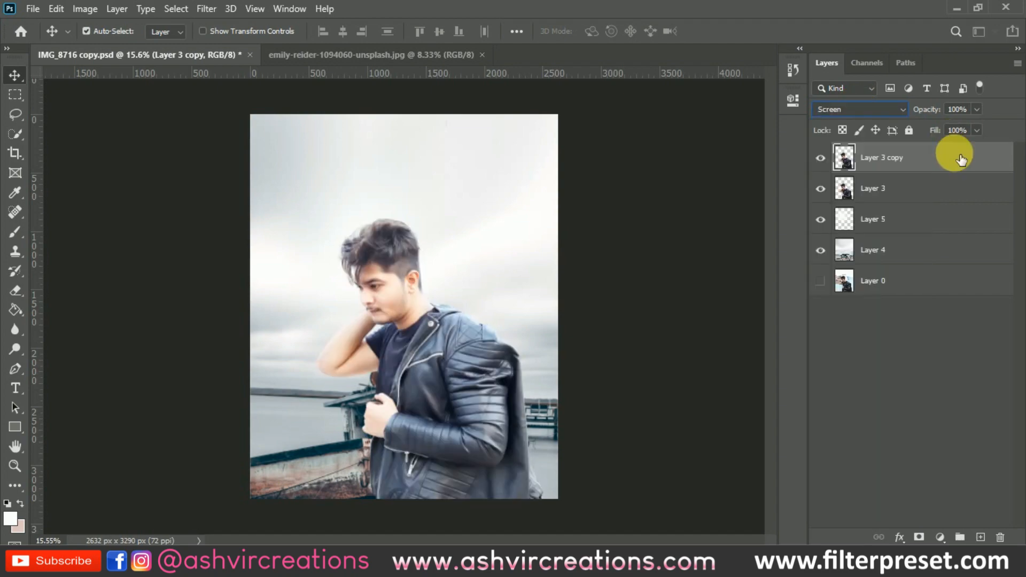
{"action": "left_click", "coordinate": [944, 184]}
{"action": "left_click", "coordinate": [905, 162]}
{"action": "left_click_drag", "start_coordinate": [903, 161], "coordinate": [1000, 537]}
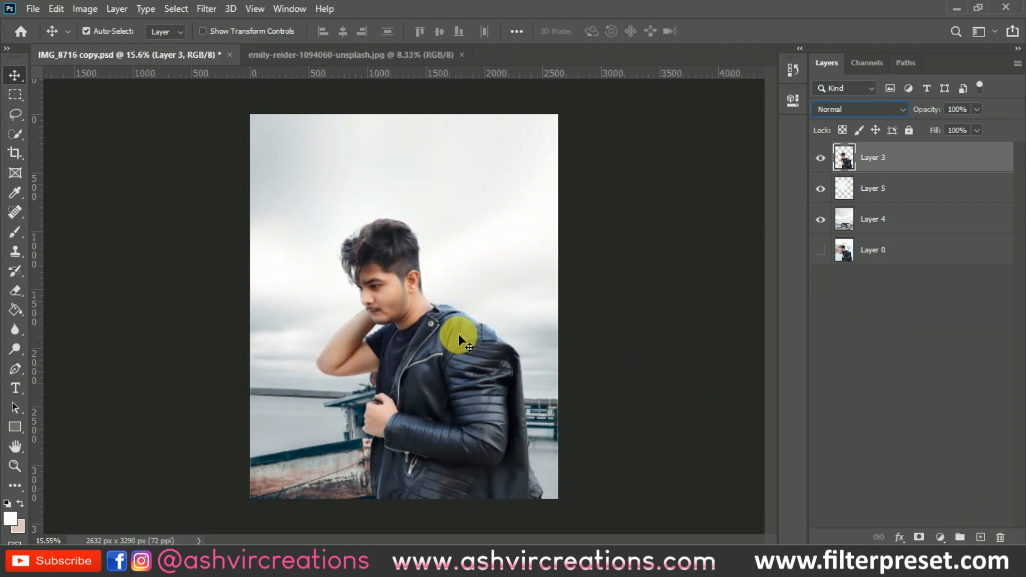
Add a new layer above Layer 3 and fill a rectangular selection around the man's head and raised arm with 50% Gray
{"action": "scroll", "coordinate": [380, 306], "scroll_direction": "up", "scroll_amount": 1}
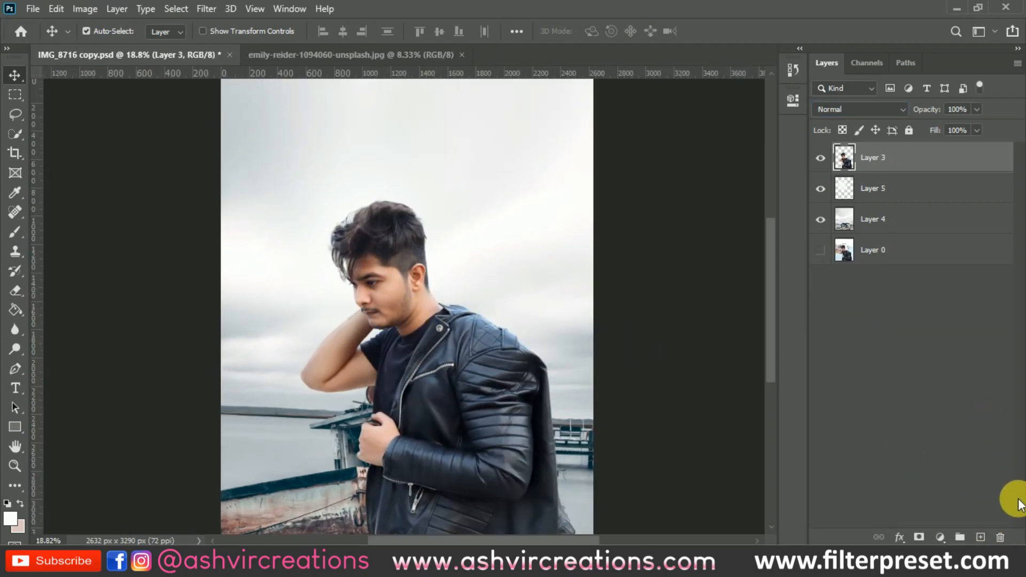
{"action": "left_click", "coordinate": [979, 537]}
{"action": "left_click", "coordinate": [14, 95]}
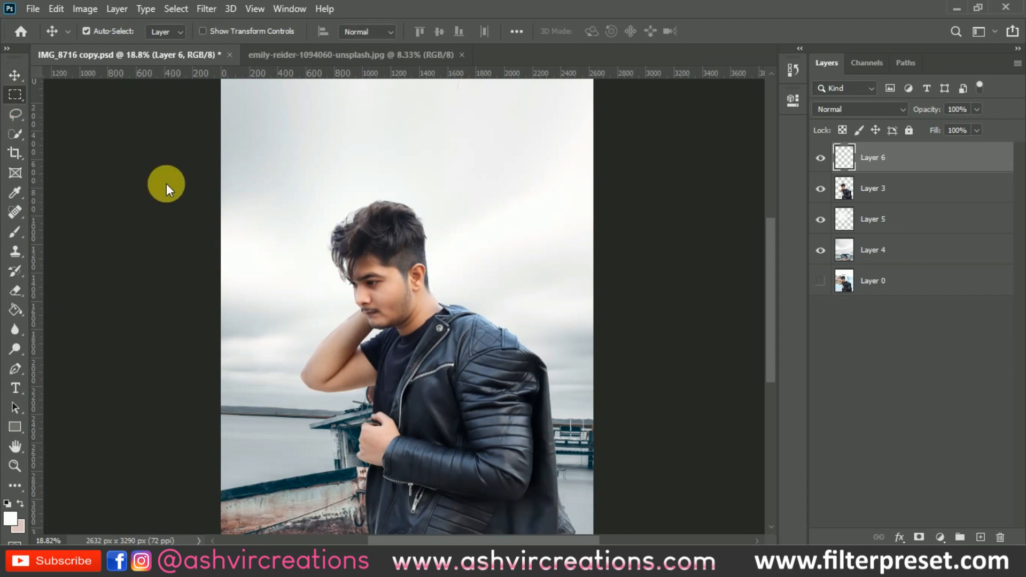
{"action": "left_click_drag", "start_coordinate": [277, 151], "coordinate": [485, 405]}
{"action": "left_click", "coordinate": [408, 288]}
{"action": "right_click", "coordinate": [407, 288]}
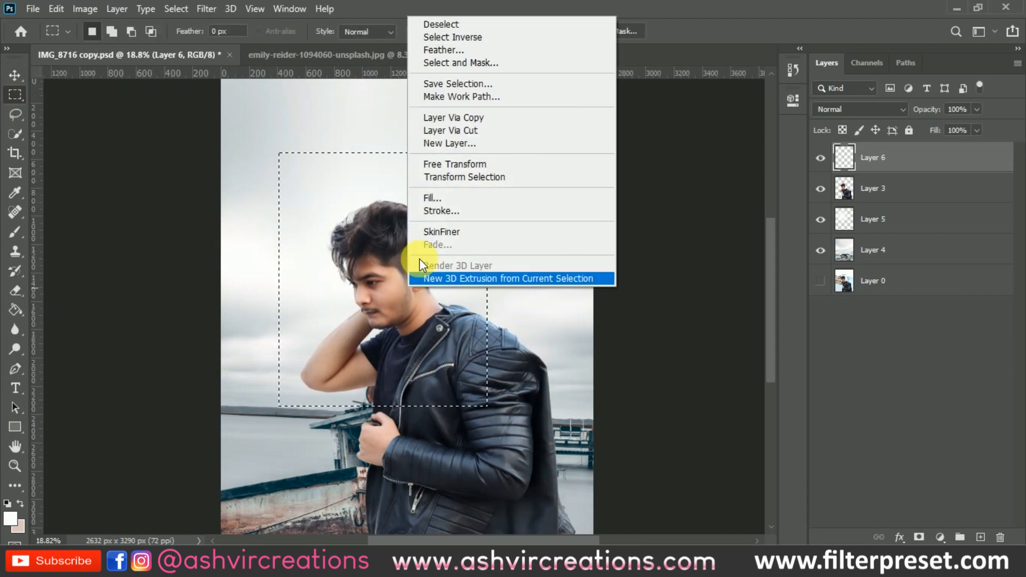
{"action": "left_click", "coordinate": [442, 194]}
{"action": "left_click", "coordinate": [518, 139]}
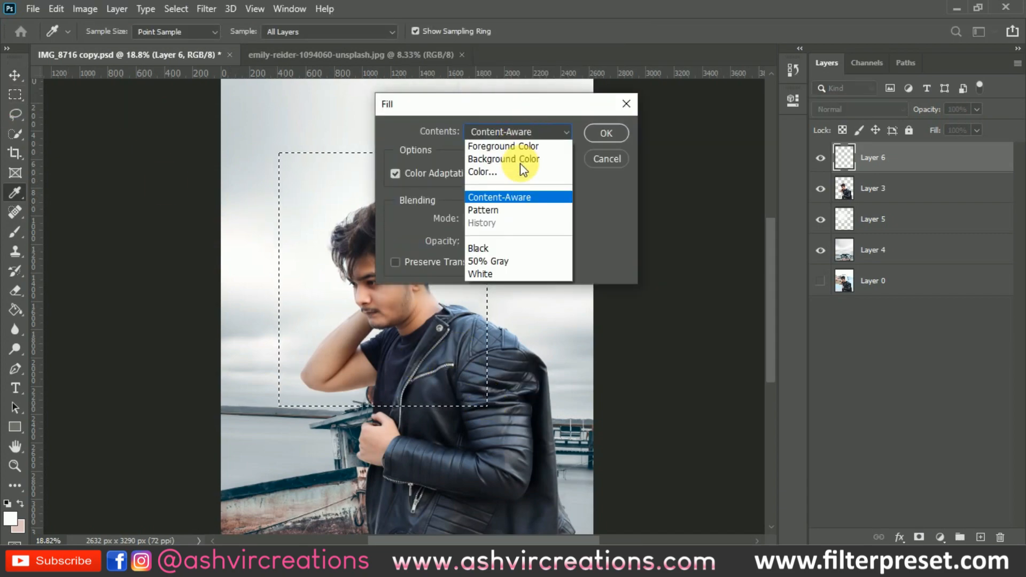
{"action": "left_click", "coordinate": [499, 259]}
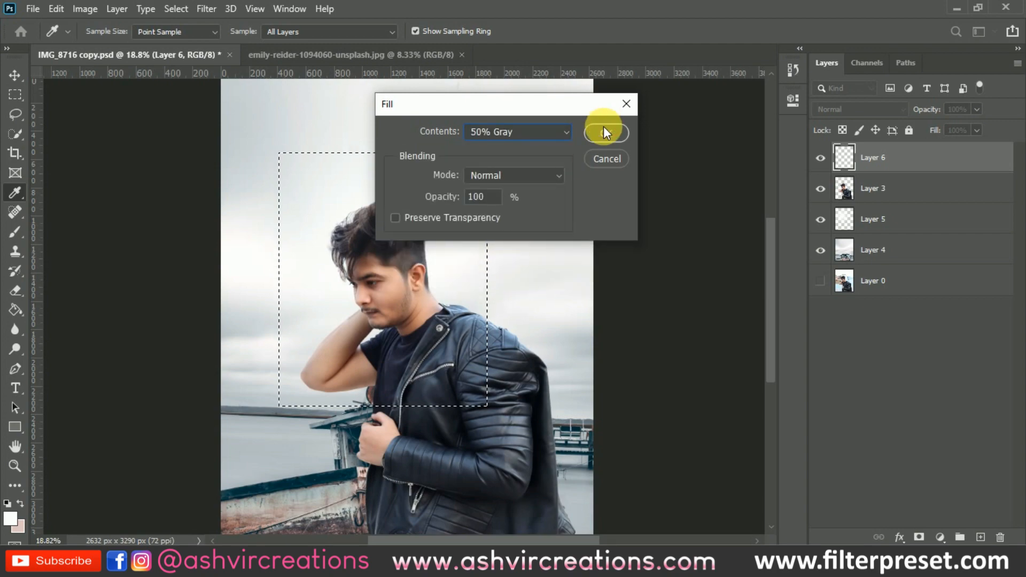
{"action": "left_click", "coordinate": [604, 133]}
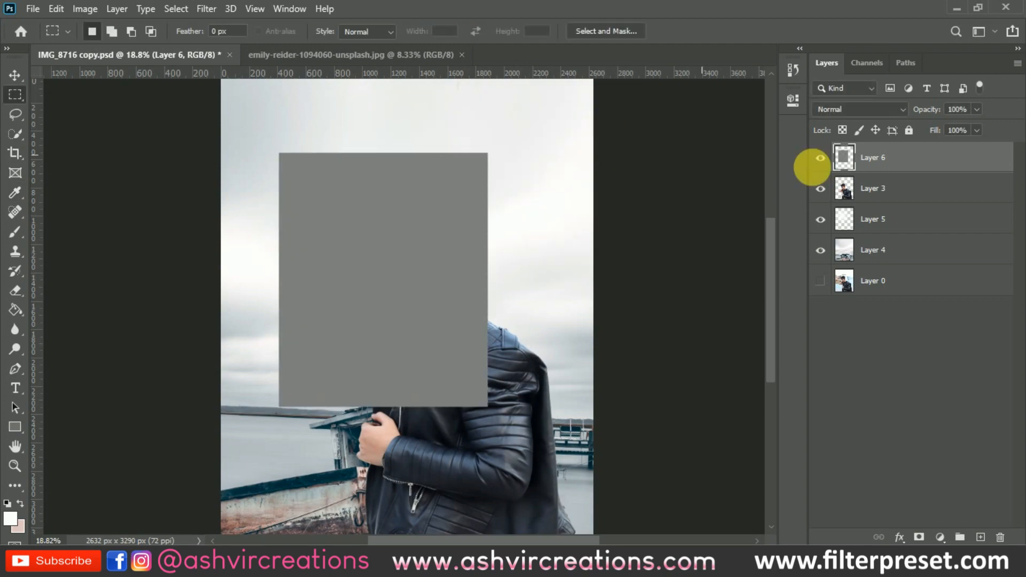
Set the gray layer's blend mode to Overlay and choose the Dodge tool
{"action": "left_click", "coordinate": [856, 110]}
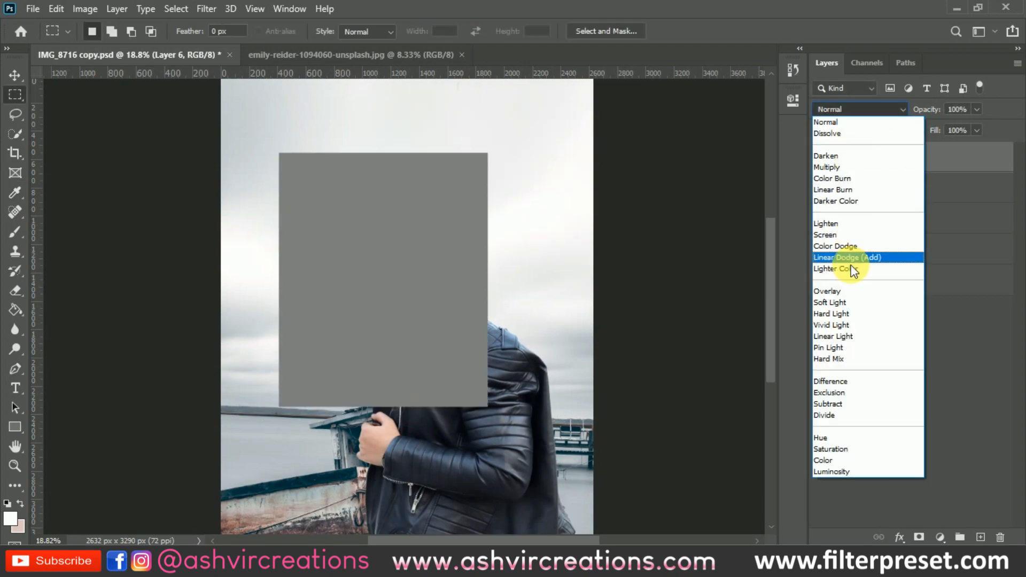
{"action": "left_click", "coordinate": [840, 292]}
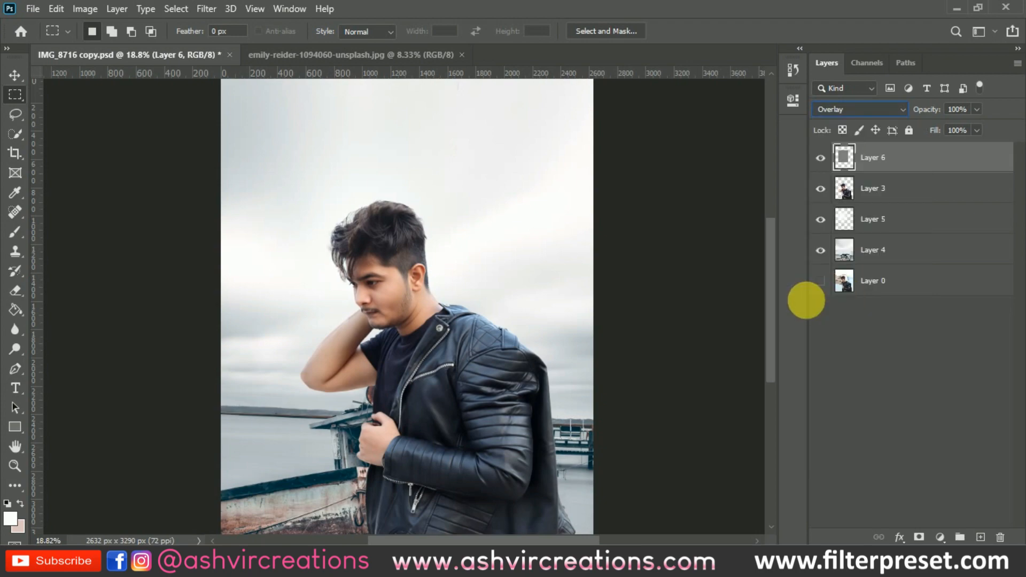
{"action": "left_click", "coordinate": [16, 349]}
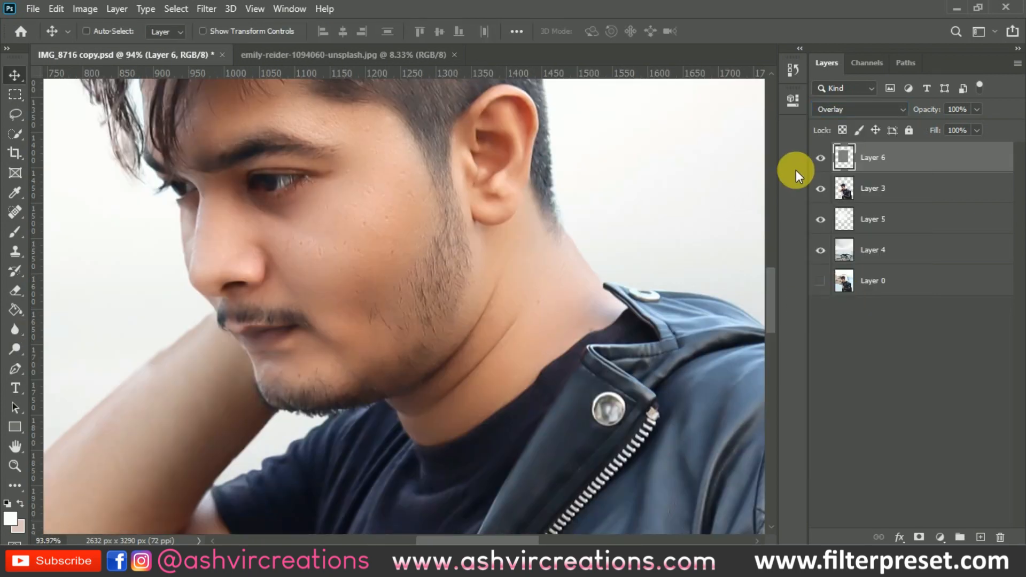
Dodge the man's cheek from the nose toward the ear on Layer 6, using the Midtones range at 26% exposure
{"action": "left_click", "coordinate": [821, 158]}
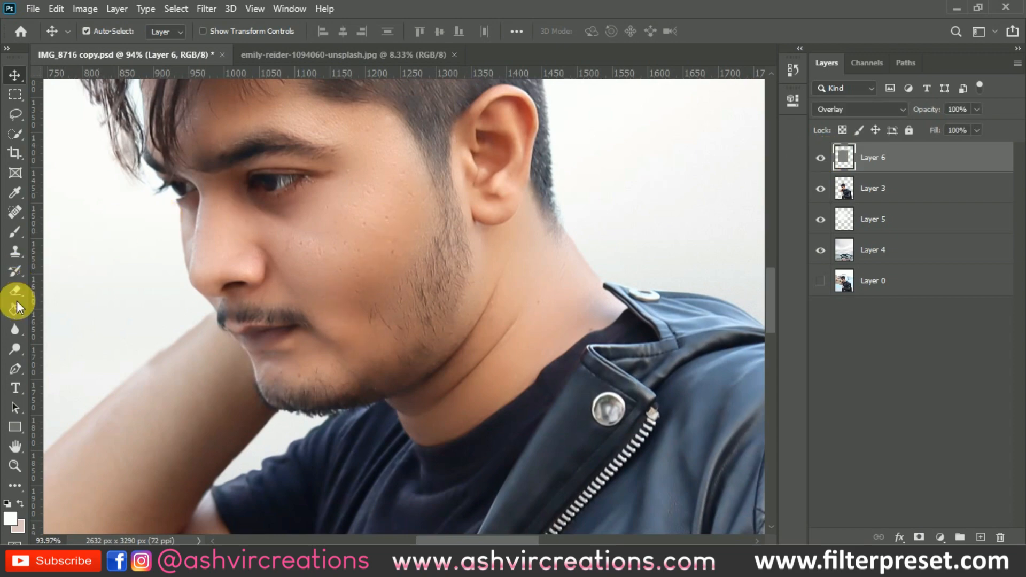
{"action": "left_click", "coordinate": [15, 348]}
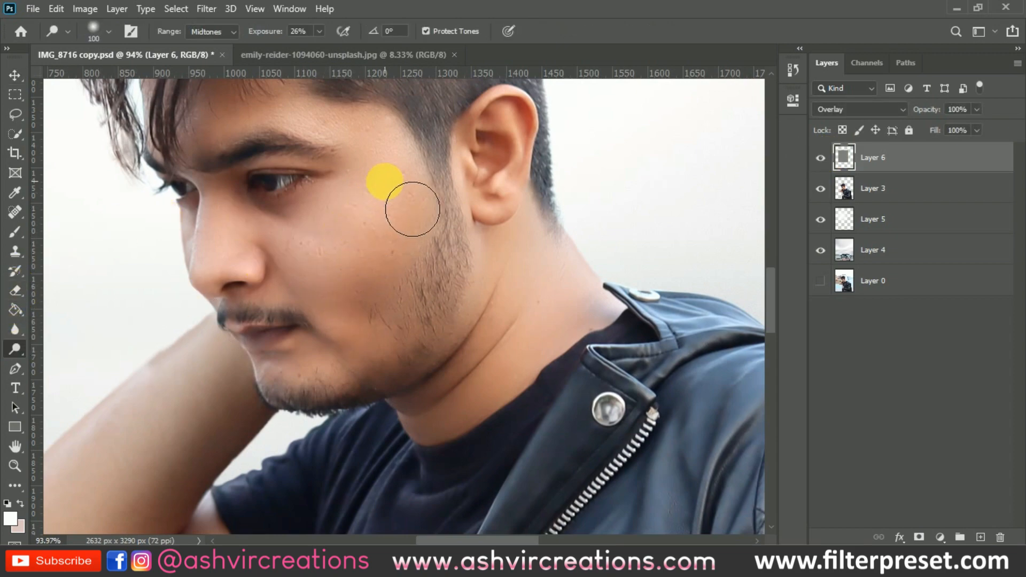
{"action": "mouse_move", "coordinate": [432, 189]}
{"action": "left_mouse_down"}
{"action": "mouse_move", "coordinate": [362, 283]}
{"action": "mouse_move", "coordinate": [392, 213]}
{"action": "mouse_move", "coordinate": [339, 292]}
{"action": "mouse_move", "coordinate": [362, 356]}
{"action": "mouse_move", "coordinate": [321, 281]}
{"action": "mouse_move", "coordinate": [407, 243]}
{"action": "mouse_move", "coordinate": [377, 313]}
{"action": "mouse_move", "coordinate": [455, 175]}
{"action": "mouse_move", "coordinate": [451, 196]}
{"action": "mouse_move", "coordinate": [363, 288]}
{"action": "mouse_move", "coordinate": [377, 240]}
{"action": "mouse_move", "coordinate": [373, 185]}
{"action": "left_mouse_up"}
{"action": "key", "text": "ctrl+z"}
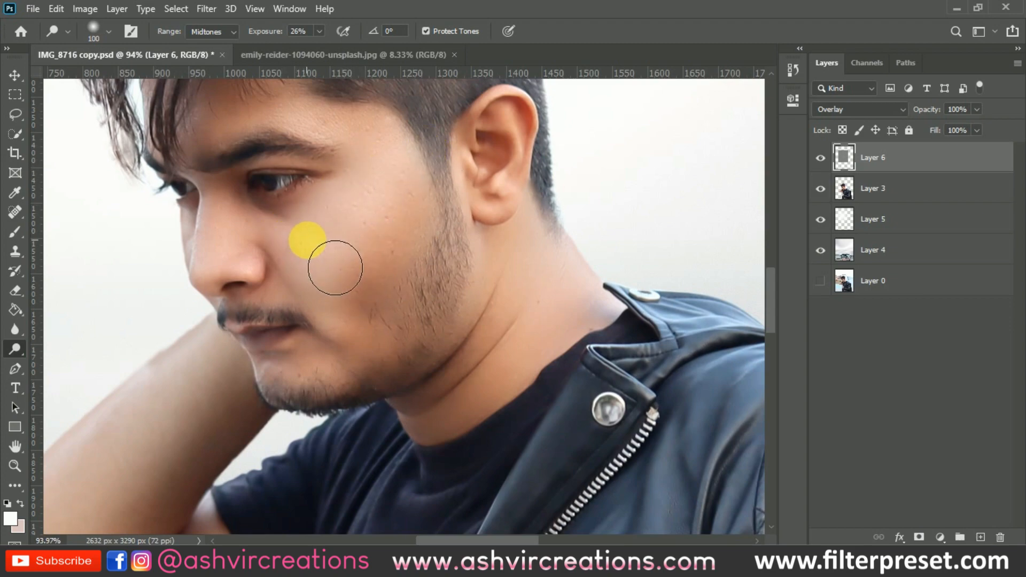
{"action": "scroll", "coordinate": [307, 241], "scroll_direction": "down", "scroll_amount": 6}
{"action": "scroll", "coordinate": [262, 237], "scroll_direction": "up", "scroll_amount": 4}
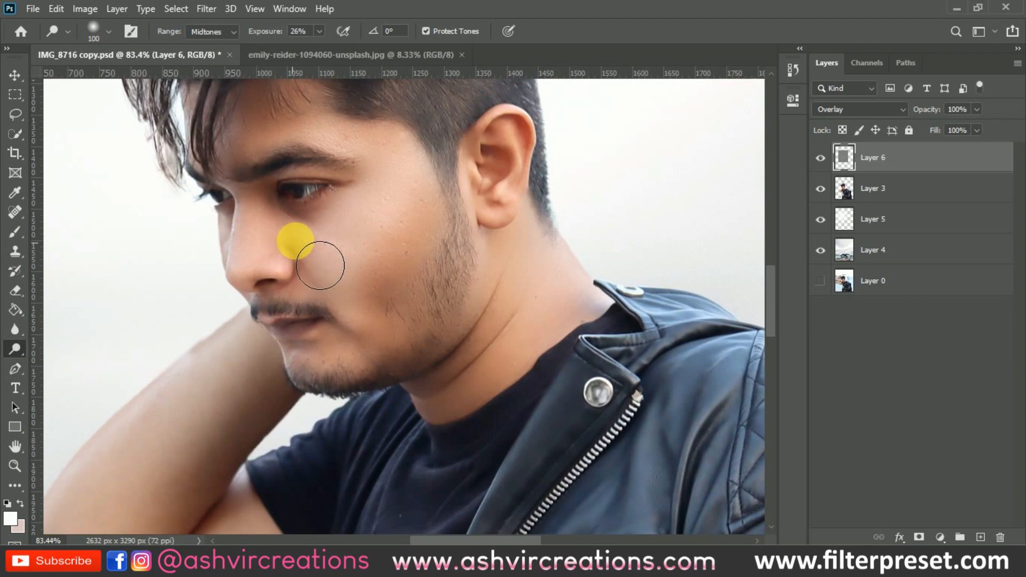
{"action": "mouse_move", "coordinate": [329, 261]}
{"action": "left_mouse_down"}
{"action": "mouse_move", "coordinate": [458, 240]}
{"action": "mouse_move", "coordinate": [419, 265]}
{"action": "mouse_move", "coordinate": [434, 212]}
{"action": "left_mouse_up"}
{"action": "key", "text": "bracketright"}
{"action": "scroll", "coordinate": [459, 195], "scroll_direction": "down", "scroll_amount": 3}
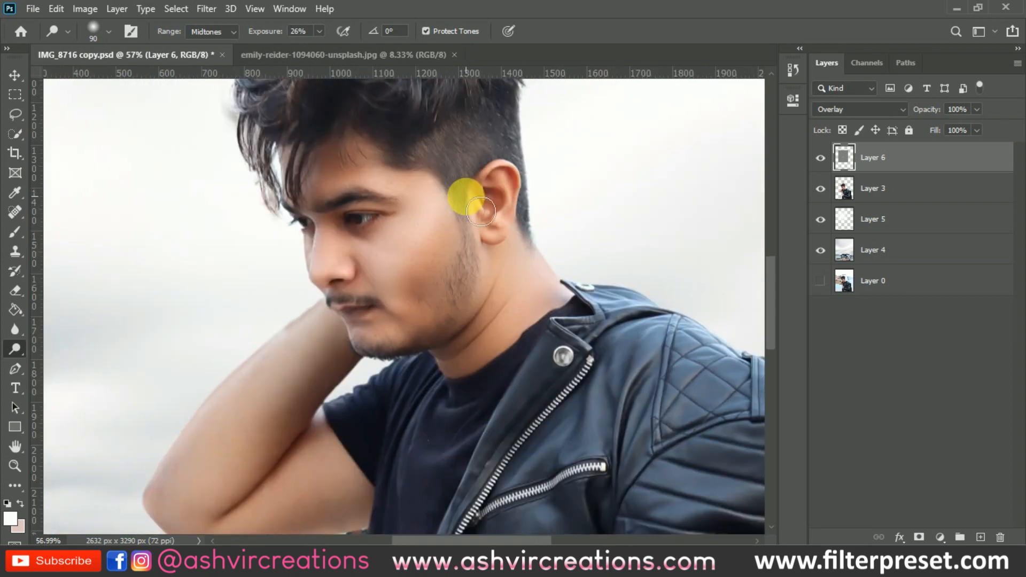
Heal the small marks beside the outer corner of the eye and eyebrow on Layer 3 with the Spot Healing Brush
{"action": "scroll", "coordinate": [433, 198], "scroll_direction": "up", "scroll_amount": 5}
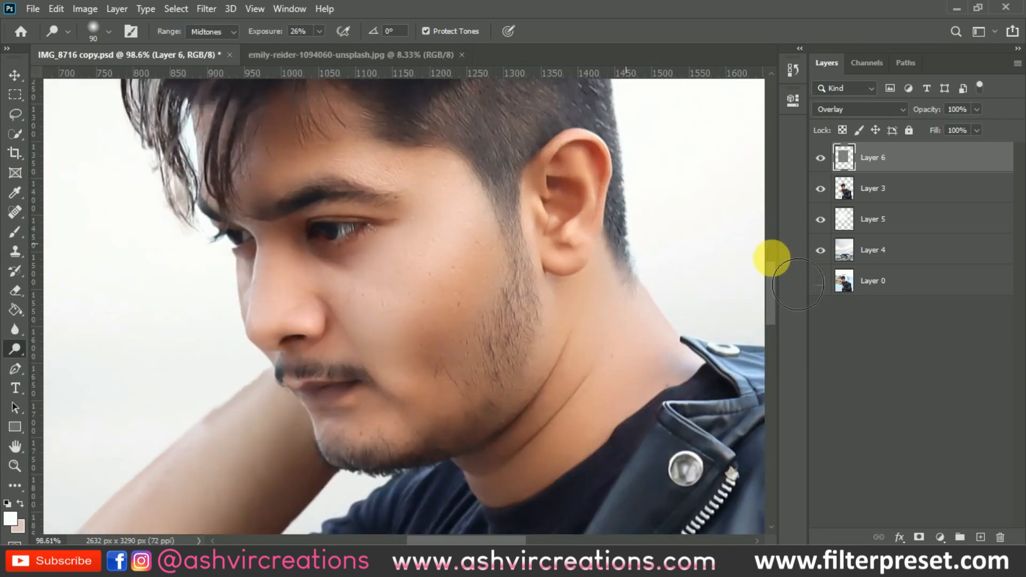
{"action": "left_click", "coordinate": [871, 191]}
{"action": "key", "text": "j"}
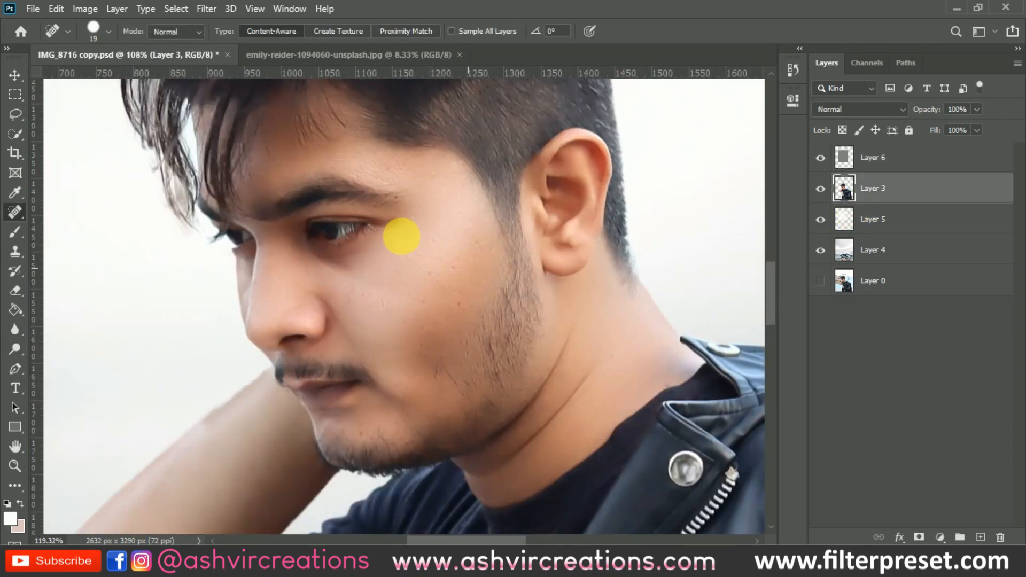
{"action": "scroll", "coordinate": [409, 231], "scroll_direction": "up", "scroll_amount": 5}
{"action": "key", "text": "bracketleft"}
{"action": "key", "text": "bracketleft"}
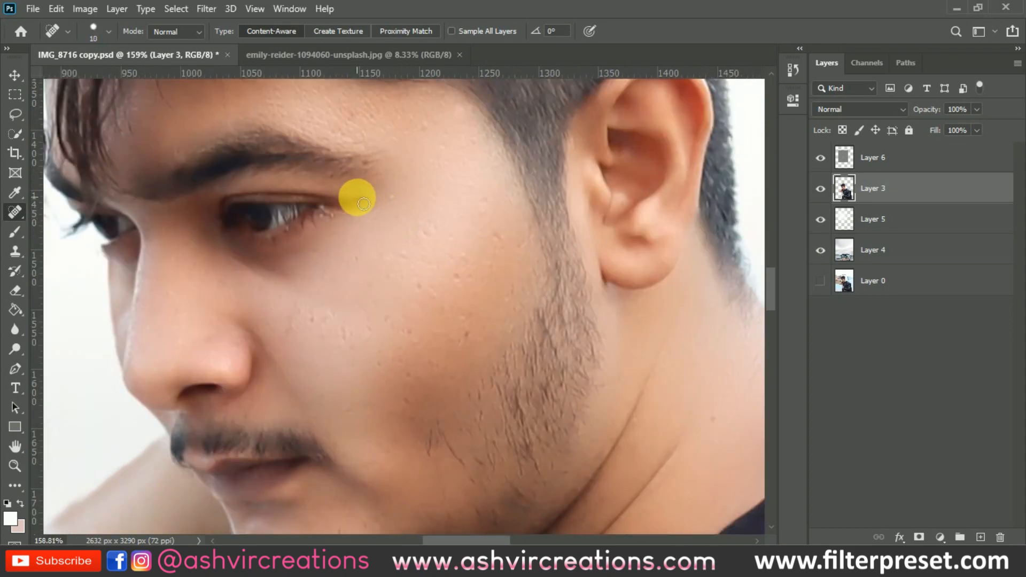
{"action": "left_click", "coordinate": [366, 201]}
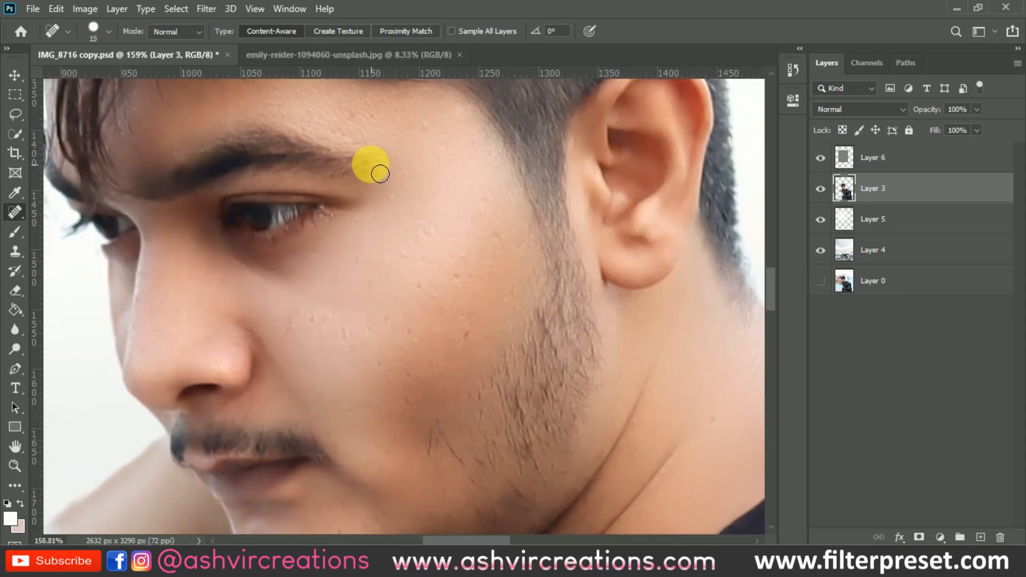
{"action": "key", "text": "bracketleft"}
{"action": "left_click", "coordinate": [367, 164]}
Heal the blemishes across the upper cheek and toward the sideburn on Layer 3 with a 15 px Spot Healing Brush
{"action": "left_click", "coordinate": [438, 286]}
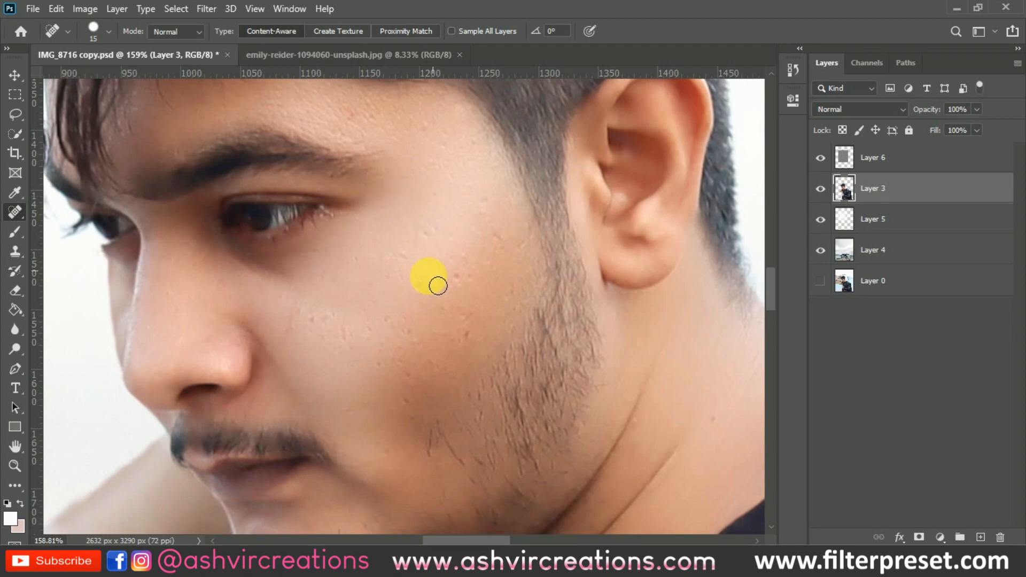
{"action": "left_click", "coordinate": [418, 289]}
{"action": "left_click", "coordinate": [457, 278]}
{"action": "left_click", "coordinate": [476, 279]}
{"action": "left_click", "coordinate": [466, 341]}
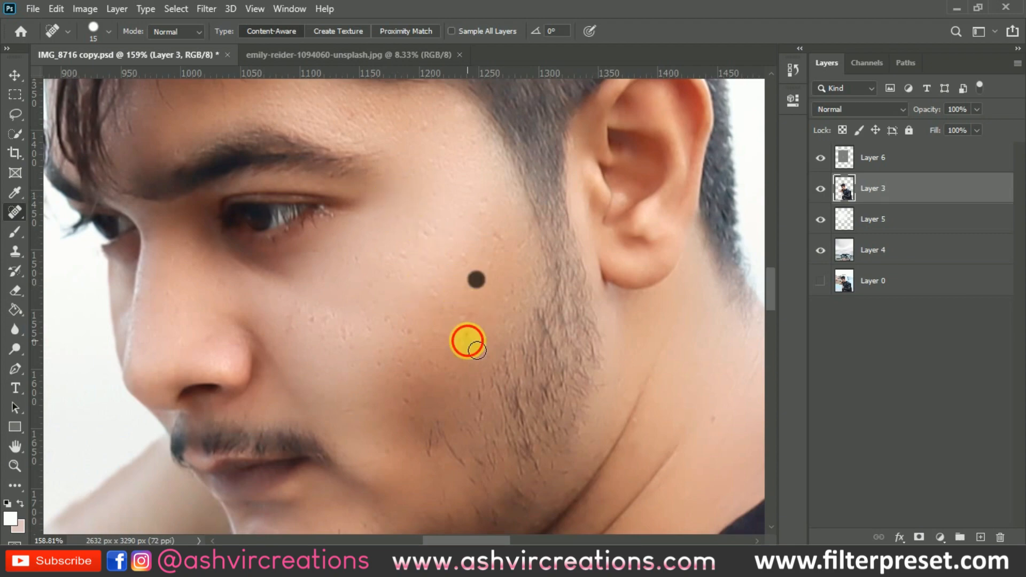
{"action": "left_click", "coordinate": [435, 301]}
{"action": "left_click", "coordinate": [499, 242]}
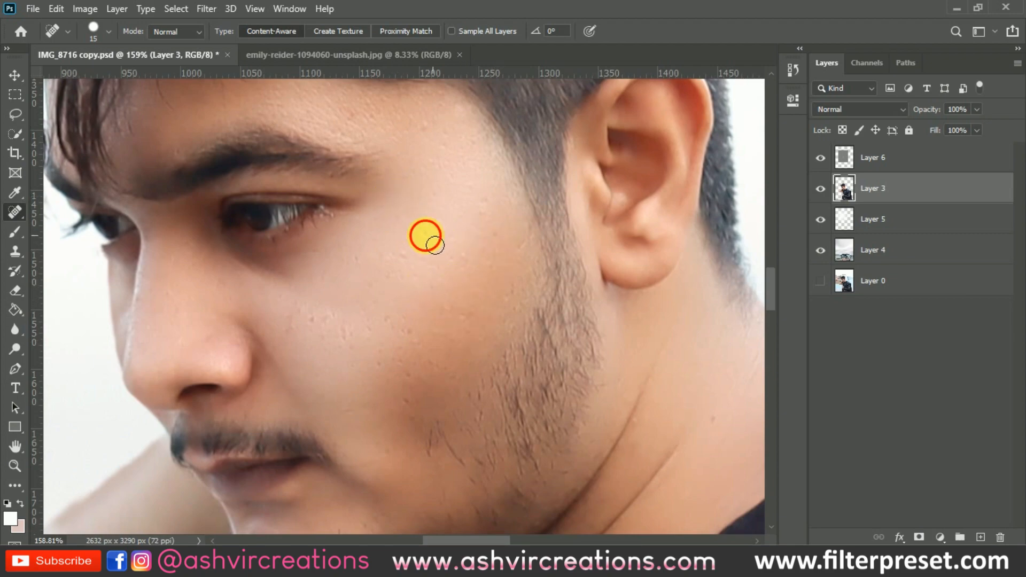
{"action": "left_click", "coordinate": [495, 215]}
{"action": "left_click", "coordinate": [477, 295]}
{"action": "left_click", "coordinate": [452, 308]}
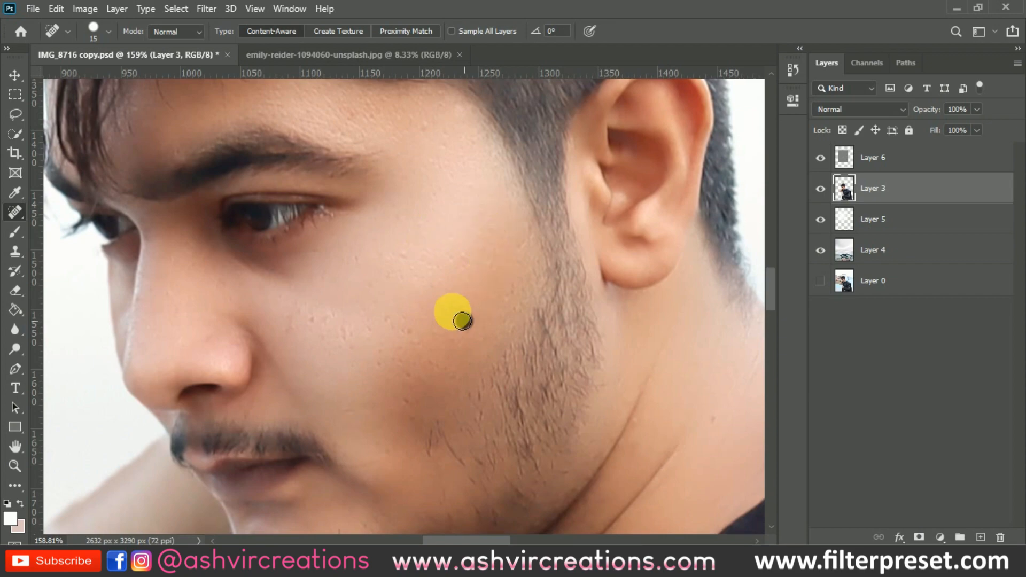
Heal the remaining spots on the middle and lower cheek between the nose and the beard on Layer 3
{"action": "left_click", "coordinate": [403, 249]}
{"action": "left_click", "coordinate": [419, 342]}
{"action": "left_click", "coordinate": [366, 348]}
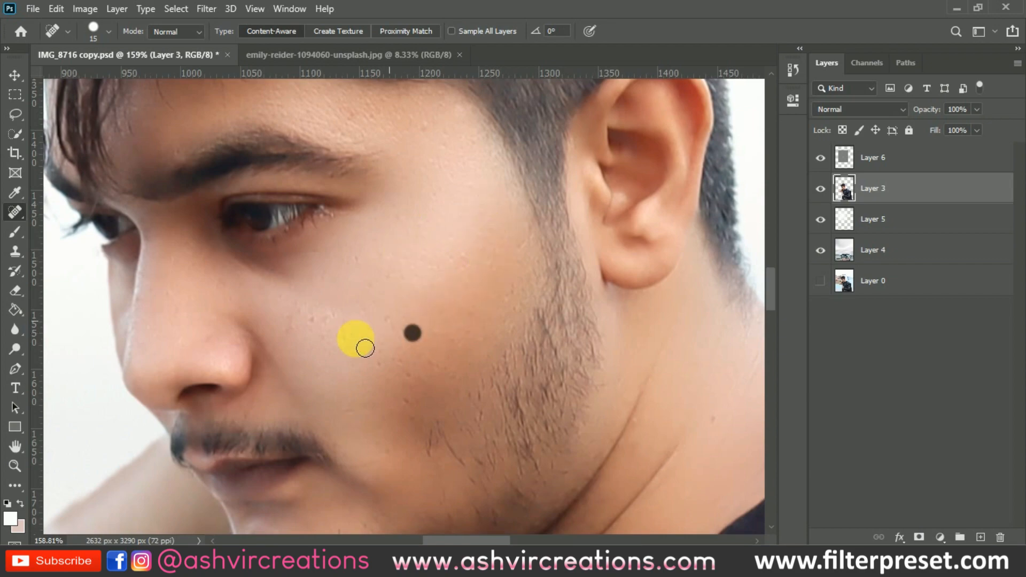
{"action": "left_click", "coordinate": [381, 353]}
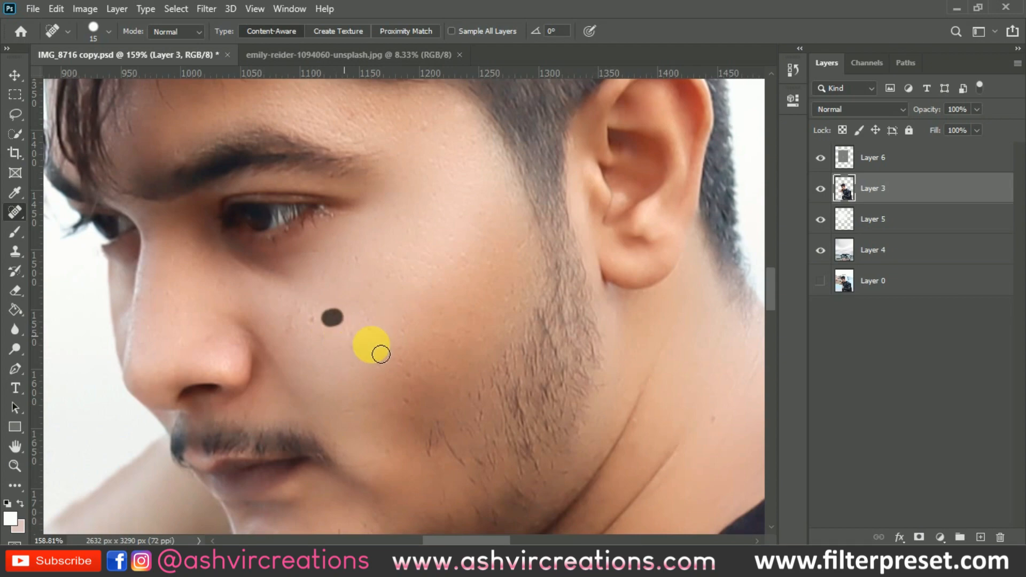
{"action": "left_click", "coordinate": [374, 337]}
{"action": "left_click", "coordinate": [402, 370]}
{"action": "left_click", "coordinate": [408, 376]}
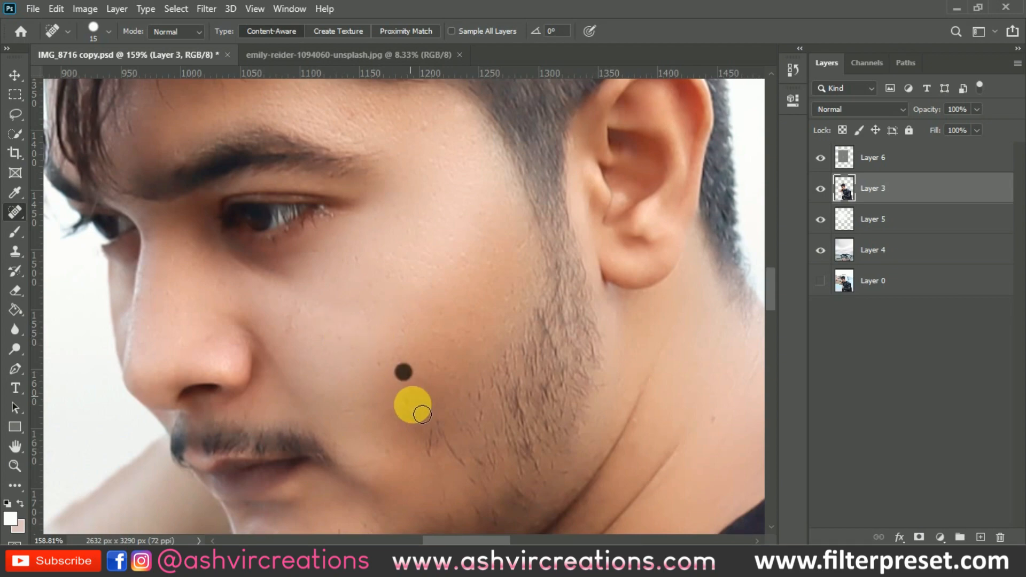
{"action": "left_click", "coordinate": [401, 362]}
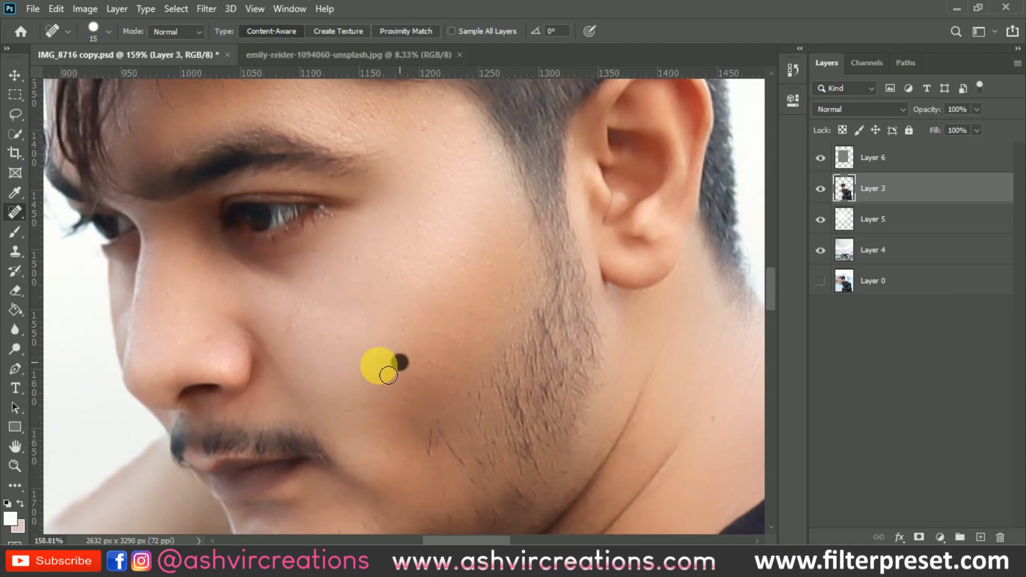
{"action": "left_click", "coordinate": [371, 366]}
{"action": "scroll", "coordinate": [426, 169], "scroll_direction": "down", "scroll_amount": 2}
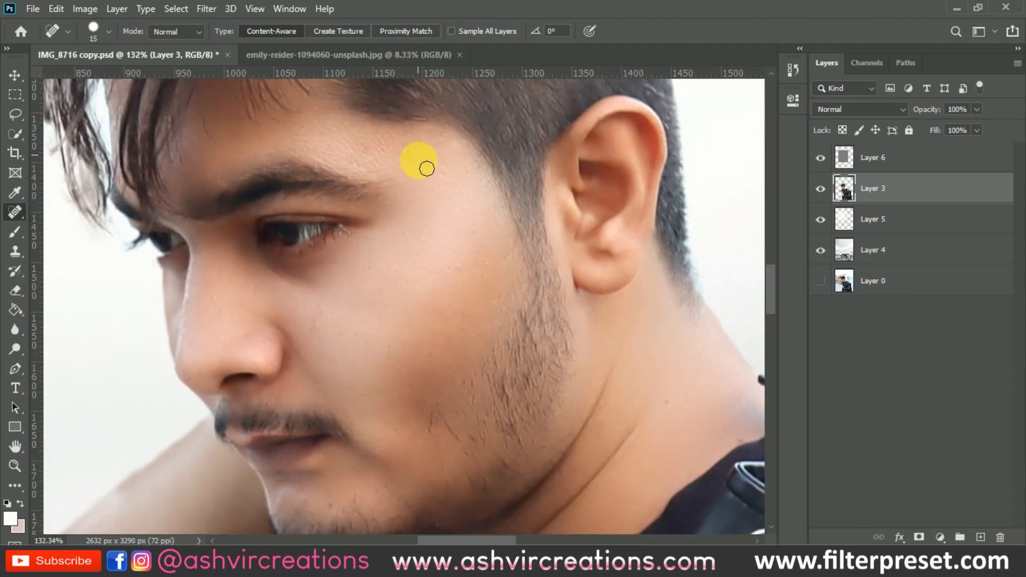
{"action": "scroll", "coordinate": [476, 307], "scroll_direction": "down", "scroll_amount": 3}
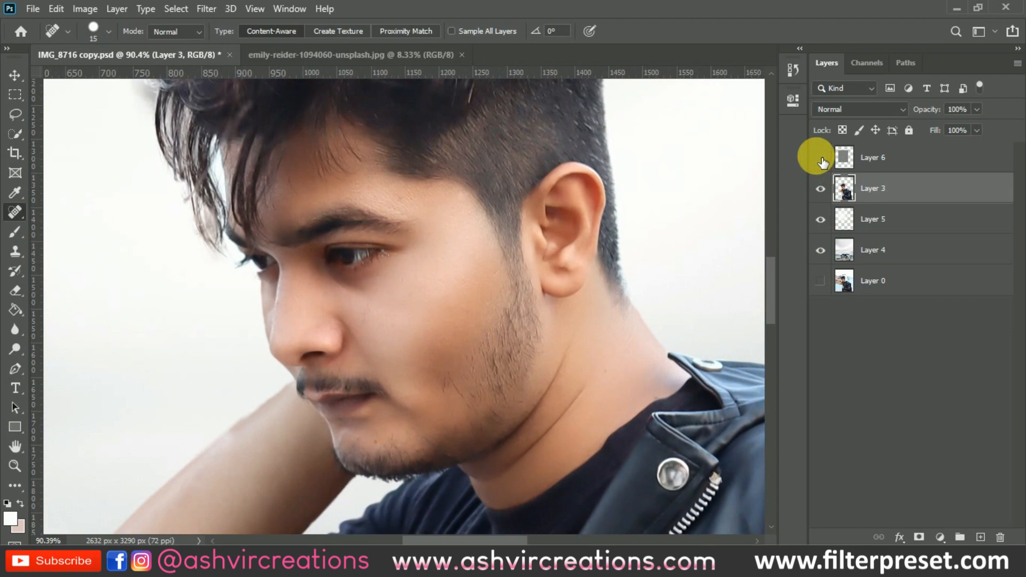
Compare the portrait without Layer 6, then activate that layer and set up a soft Eraser at 9% opacity
{"action": "left_click", "coordinate": [821, 159]}
{"action": "left_click", "coordinate": [820, 158]}
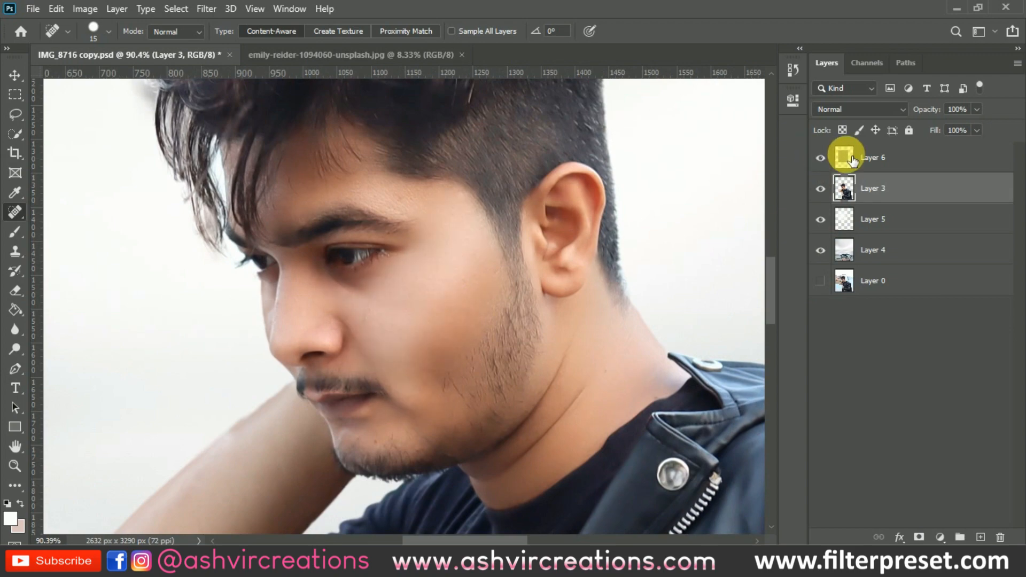
{"action": "left_click", "coordinate": [883, 156]}
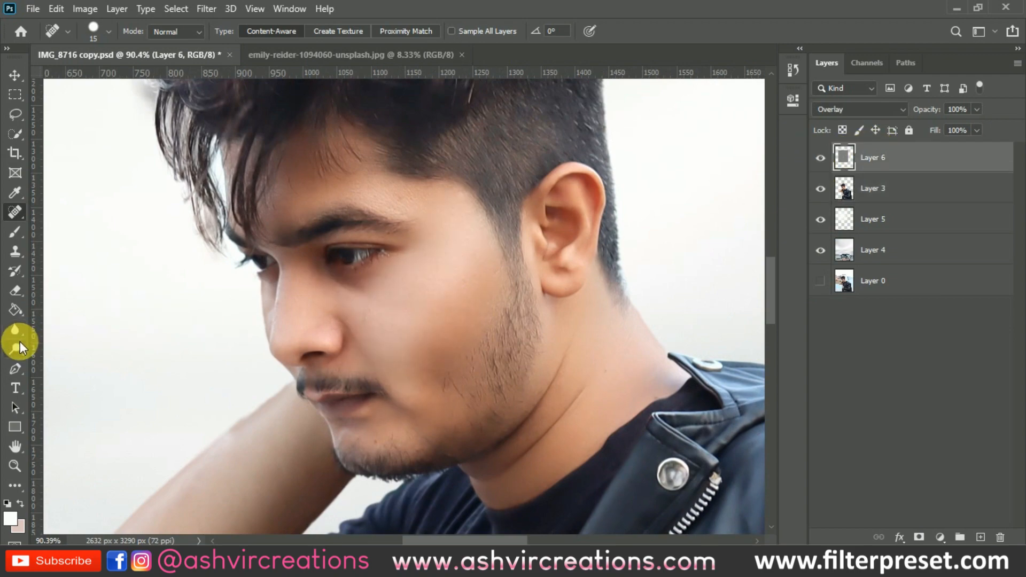
{"action": "left_click", "coordinate": [15, 290]}
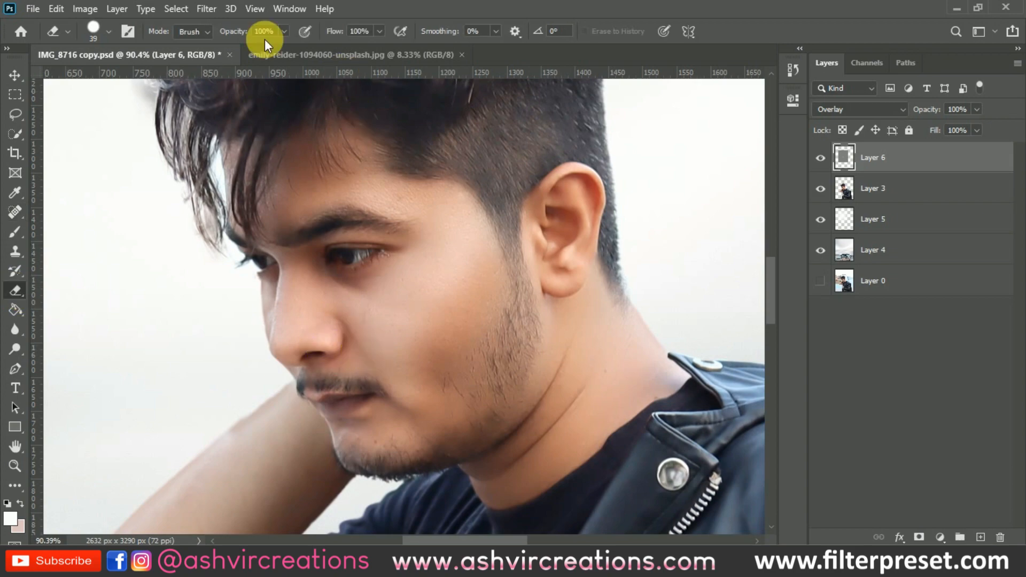
{"action": "mouse_move", "coordinate": [265, 44]}
{"action": "left_mouse_down"}
{"action": "mouse_move", "coordinate": [141, 43]}
{"action": "mouse_move", "coordinate": [151, 43]}
{"action": "left_mouse_up"}
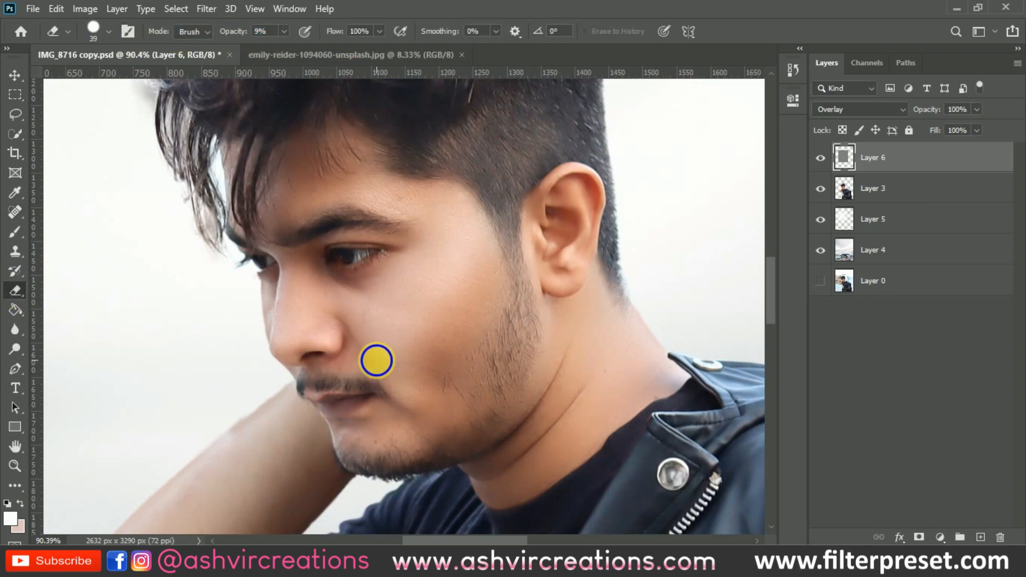
{"action": "right_click", "coordinate": [374, 359]}
{"action": "double_click", "coordinate": [431, 449]}
Soften the dodging on Layer 6 with a 100 px Eraser, raising its opacity to 16% and 24%, and compare the result
{"action": "scroll", "coordinate": [428, 428], "scroll_direction": "up", "scroll_amount": 3}
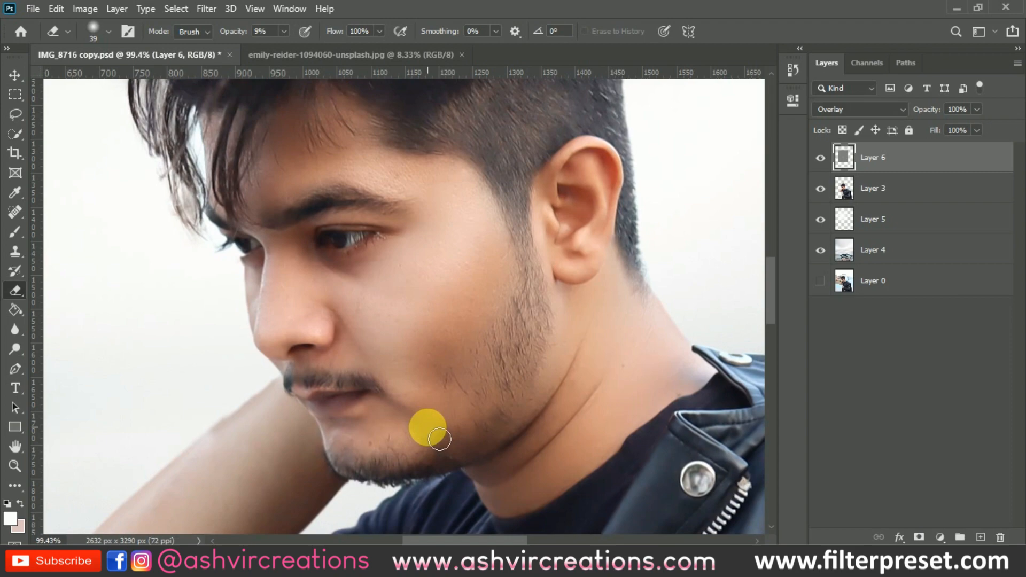
{"action": "key", "text": "bracketright"}
{"action": "key", "text": "bracketright"}
{"action": "key", "text": "bracketright"}
{"action": "key", "text": "bracketright"}
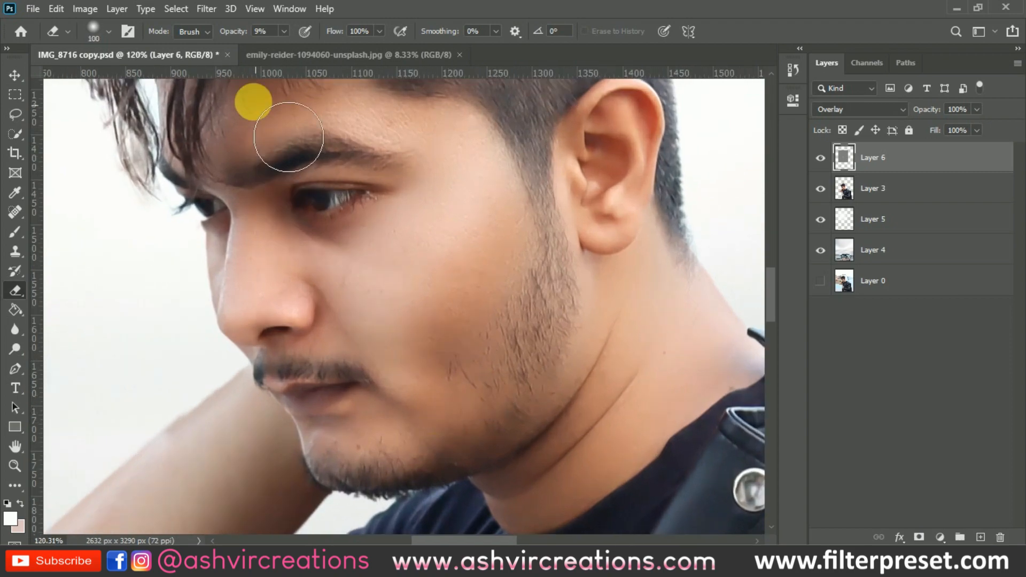
{"action": "left_click_drag", "start_coordinate": [236, 32], "coordinate": [242, 32]}
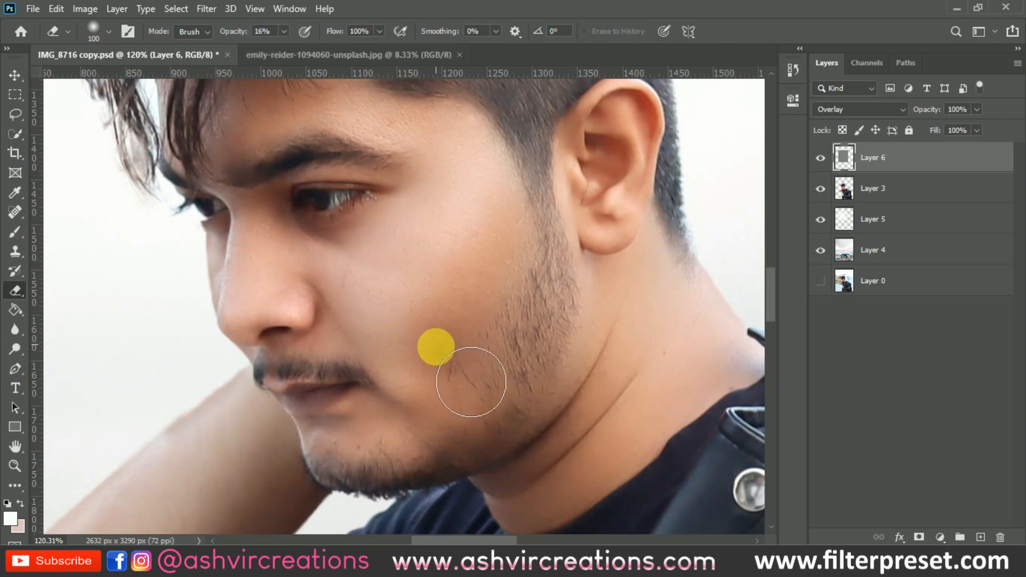
{"action": "scroll", "coordinate": [614, 374], "scroll_direction": "down", "scroll_amount": 5}
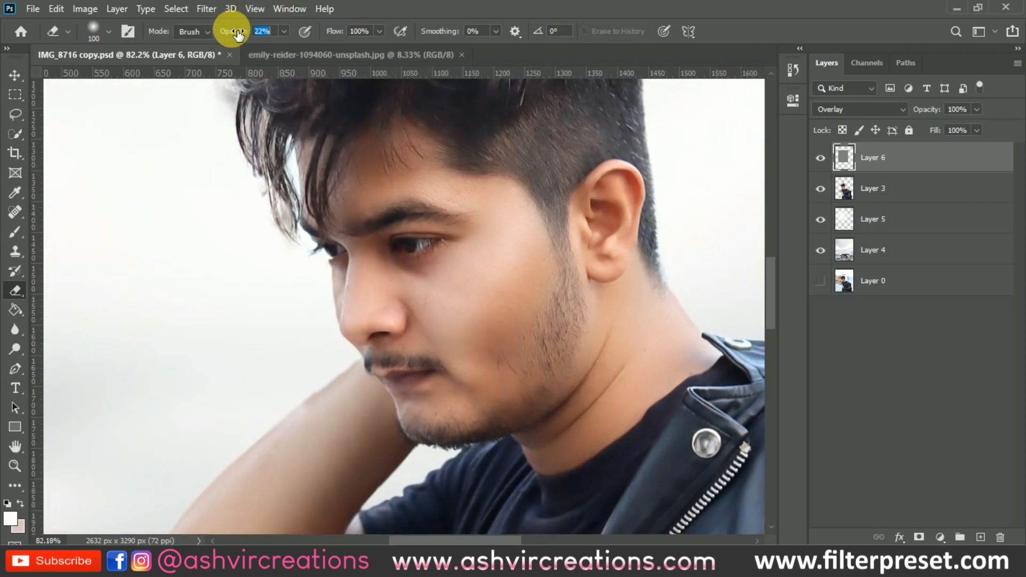
{"action": "left_click_drag", "start_coordinate": [238, 33], "coordinate": [240, 33]}
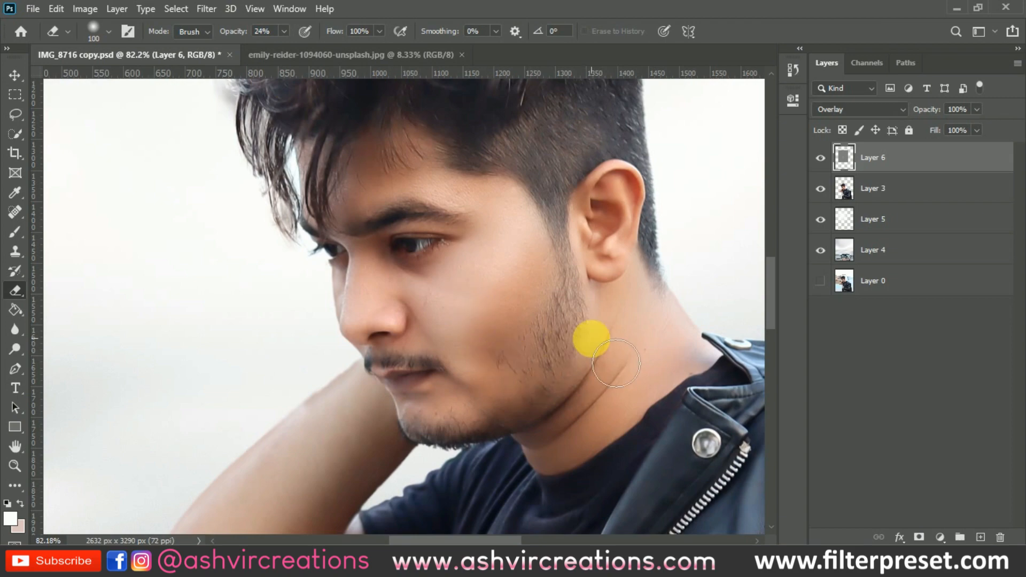
{"action": "key", "text": "v"}
{"action": "left_click", "coordinate": [822, 159]}
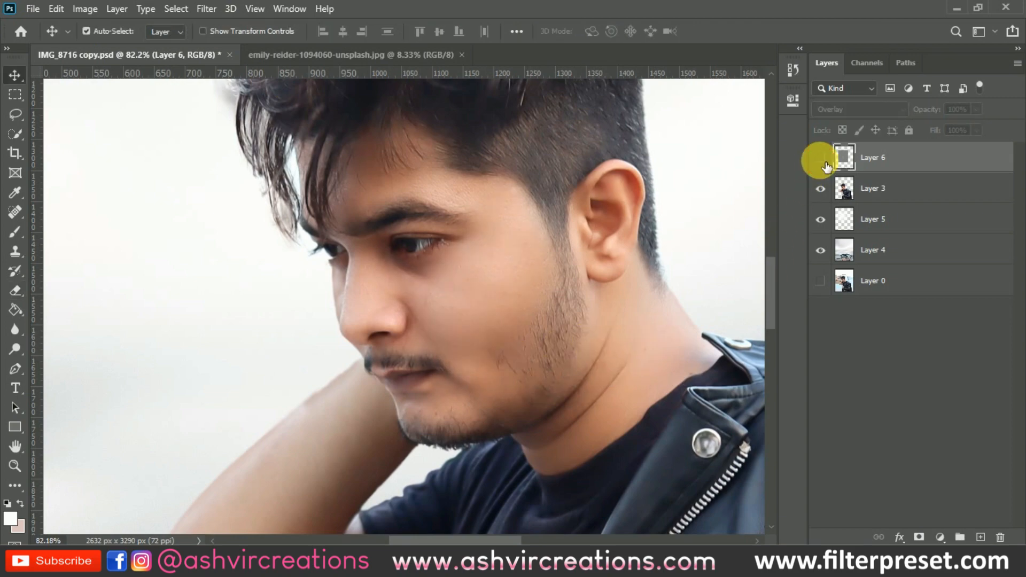
{"action": "left_click", "coordinate": [822, 160]}
{"action": "scroll", "coordinate": [572, 222], "scroll_direction": "down", "scroll_amount": 2}
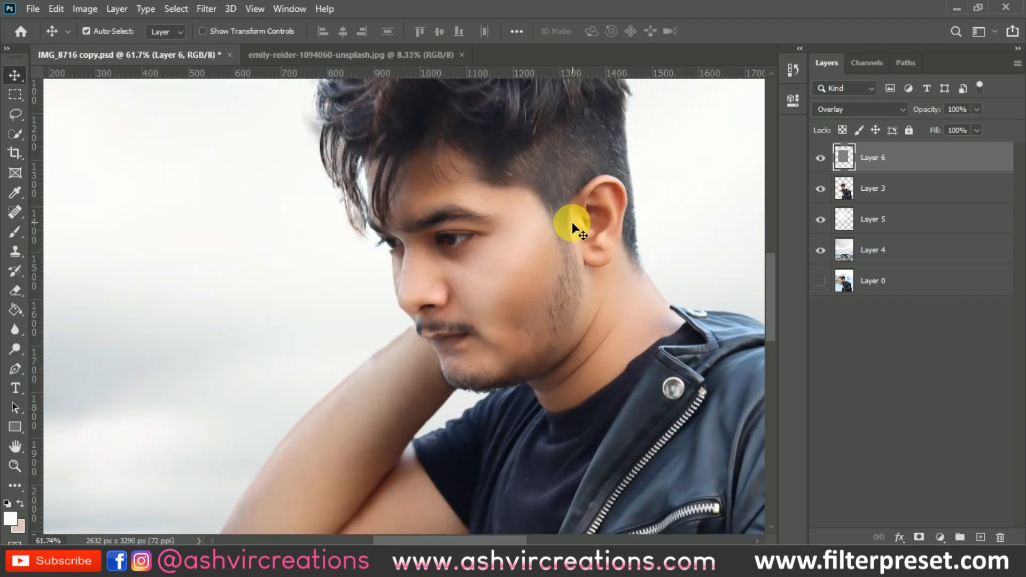
Switch to the Burn tool with the Midtones range and set its exposure to 20%
{"action": "scroll", "coordinate": [571, 222], "scroll_direction": "up", "scroll_amount": 3}
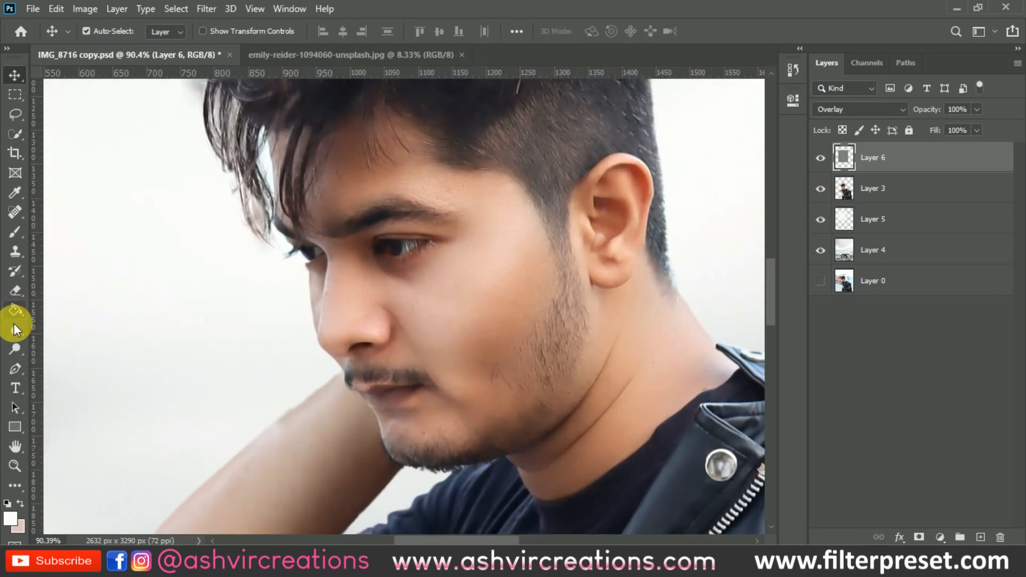
{"action": "left_click", "coordinate": [15, 331]}
{"action": "left_click", "coordinate": [16, 351]}
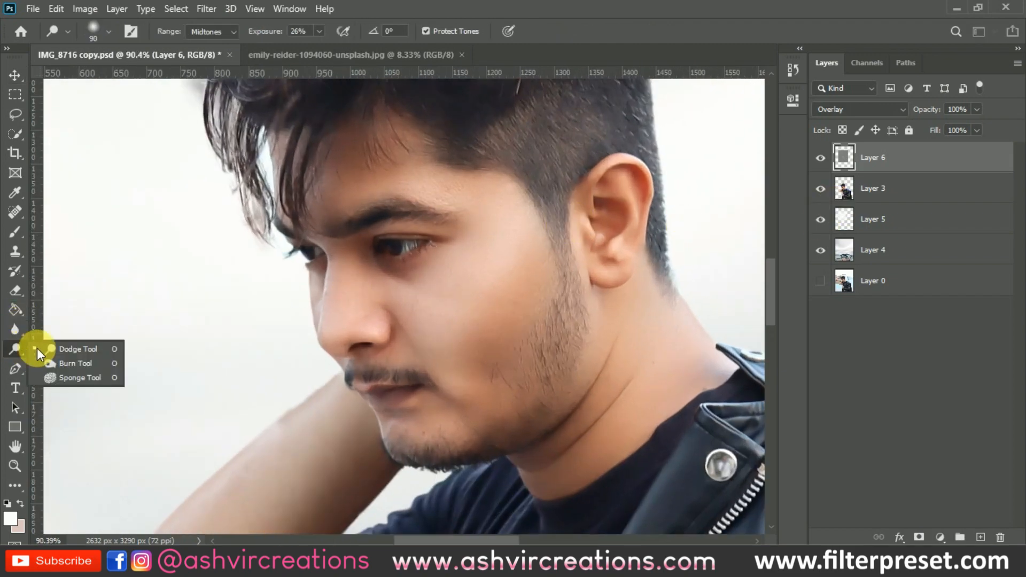
{"action": "left_click", "coordinate": [20, 355]}
{"action": "left_click", "coordinate": [70, 362]}
{"action": "scroll", "coordinate": [327, 318], "scroll_direction": "up", "scroll_amount": 1}
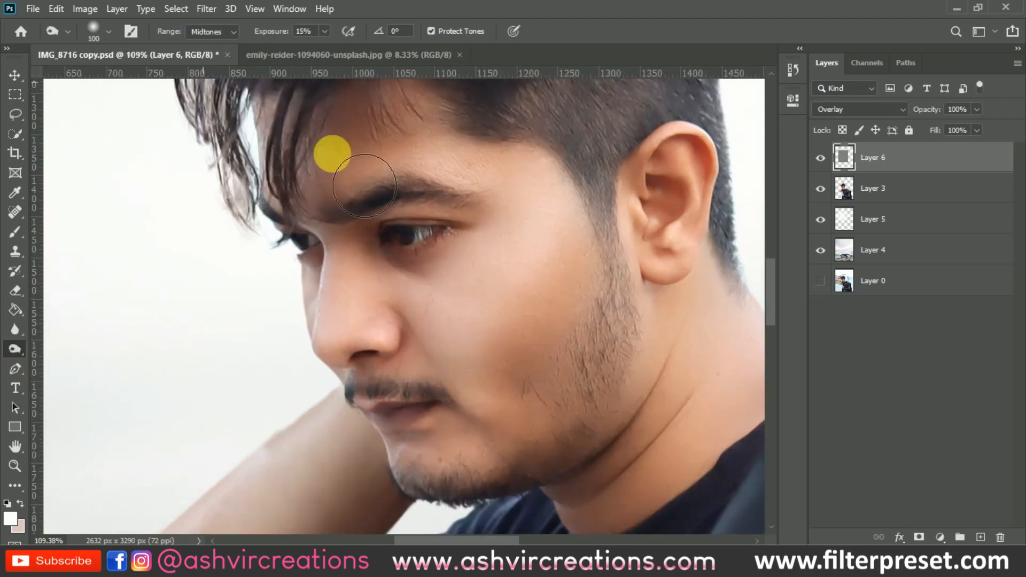
{"action": "left_click_drag", "start_coordinate": [275, 33], "coordinate": [279, 33]}
Burn the shadow along the side of the nose on Layer 6, reducing the brush size from 90 to 50
{"action": "key", "text": "bracketleft"}
{"action": "key", "text": "bracketleft"}
{"action": "key", "text": "bracketleft"}
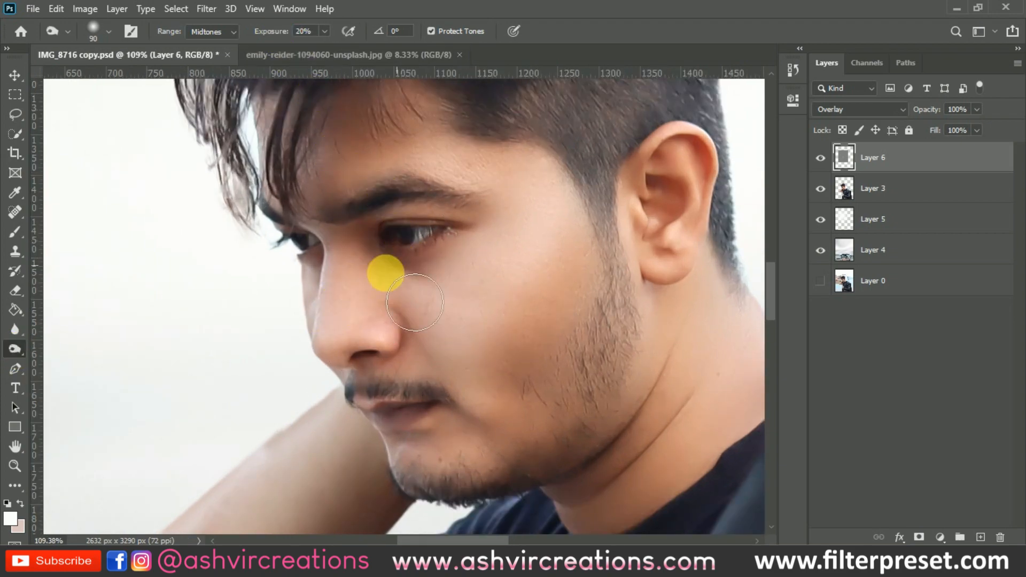
{"action": "mouse_move", "coordinate": [383, 297]}
{"action": "left_mouse_down"}
{"action": "mouse_move", "coordinate": [379, 338]}
{"action": "mouse_move", "coordinate": [388, 291]}
{"action": "mouse_move", "coordinate": [372, 349]}
{"action": "mouse_move", "coordinate": [377, 278]}
{"action": "mouse_move", "coordinate": [363, 335]}
{"action": "mouse_move", "coordinate": [401, 336]}
{"action": "mouse_move", "coordinate": [407, 348]}
{"action": "mouse_move", "coordinate": [369, 275]}
{"action": "left_mouse_up"}
{"action": "key", "text": "bracketleft"}
{"action": "key", "text": "bracketleft"}
{"action": "left_click", "coordinate": [15, 344]}
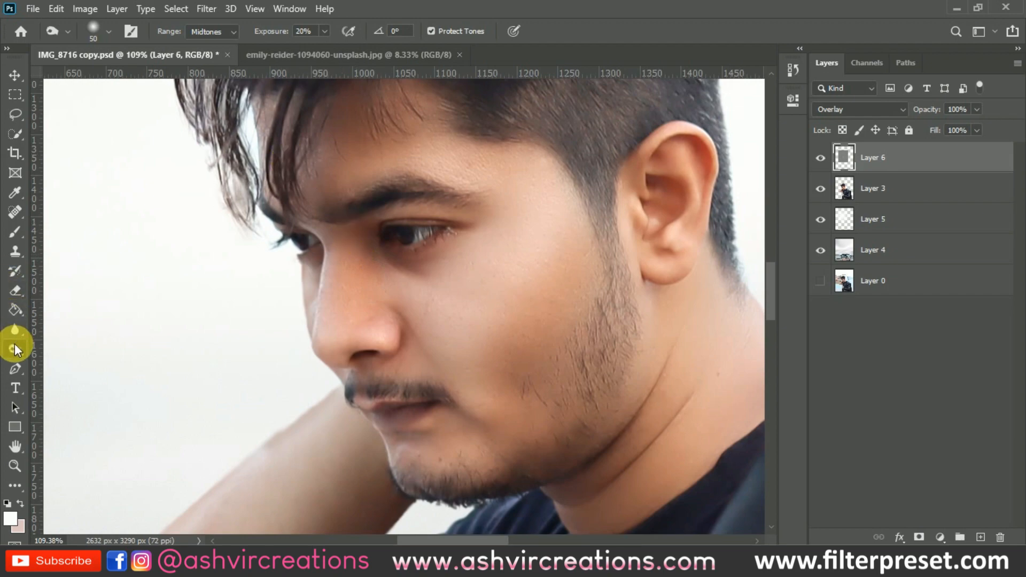
Dodge the highlight along the nose on Layer 6 with the Midtones range at 26% exposure, using a brush of 45 to 60 px
{"action": "right_click", "coordinate": [15, 345]}
{"action": "left_click", "coordinate": [50, 349]}
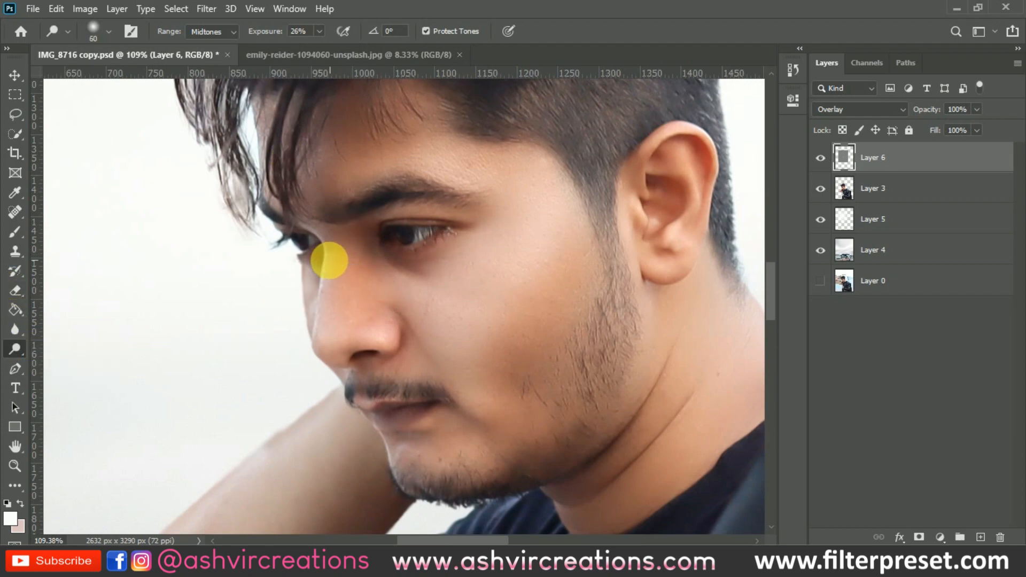
{"action": "mouse_move", "coordinate": [350, 266]}
{"action": "left_mouse_down"}
{"action": "mouse_move", "coordinate": [343, 336]}
{"action": "mouse_move", "coordinate": [354, 247]}
{"action": "mouse_move", "coordinate": [338, 267]}
{"action": "mouse_move", "coordinate": [348, 309]}
{"action": "mouse_move", "coordinate": [332, 347]}
{"action": "mouse_move", "coordinate": [394, 326]}
{"action": "left_mouse_up"}
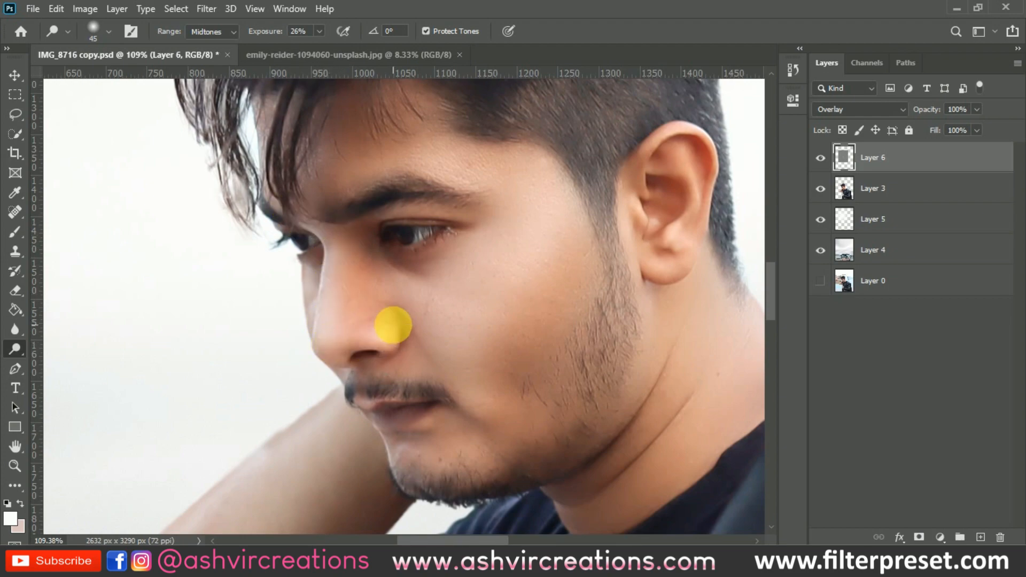
{"action": "scroll", "coordinate": [393, 325], "scroll_direction": "down", "scroll_amount": 5}
{"action": "scroll", "coordinate": [396, 321], "scroll_direction": "up", "scroll_amount": 5}
{"action": "key", "text": "]"}
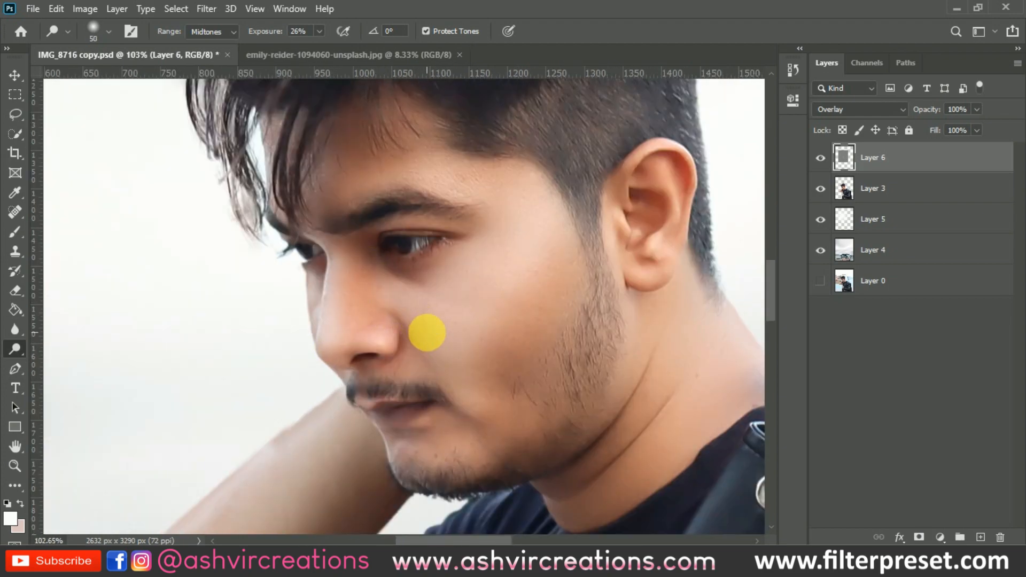
Compare the whole portrait with and without Layer 6
{"action": "scroll", "coordinate": [536, 354], "scroll_direction": "down", "scroll_amount": 4}
{"action": "left_click_drag", "start_coordinate": [531, 346], "coordinate": [488, 334]}
{"action": "left_click", "coordinate": [821, 158]}
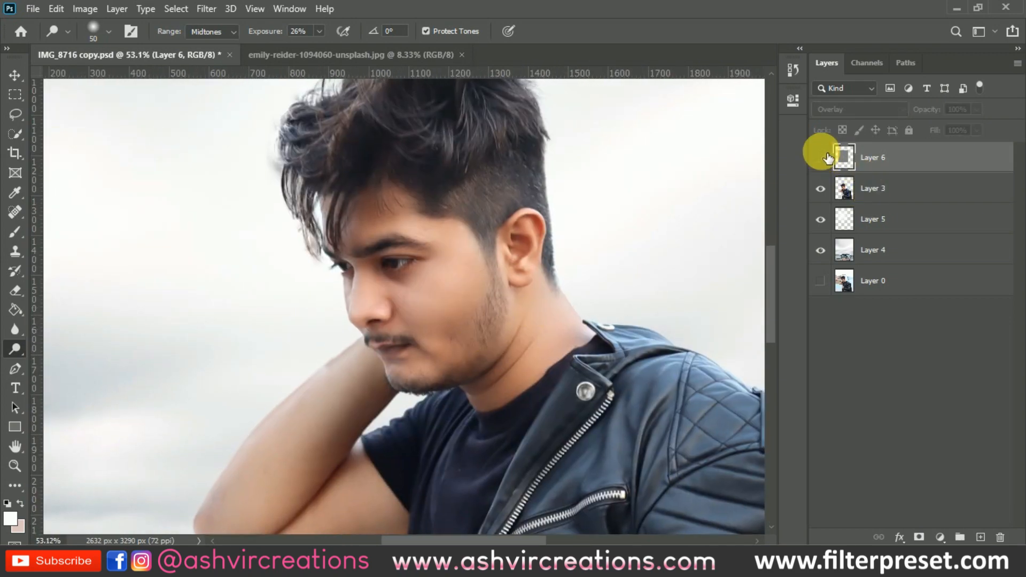
{"action": "left_click", "coordinate": [826, 158]}
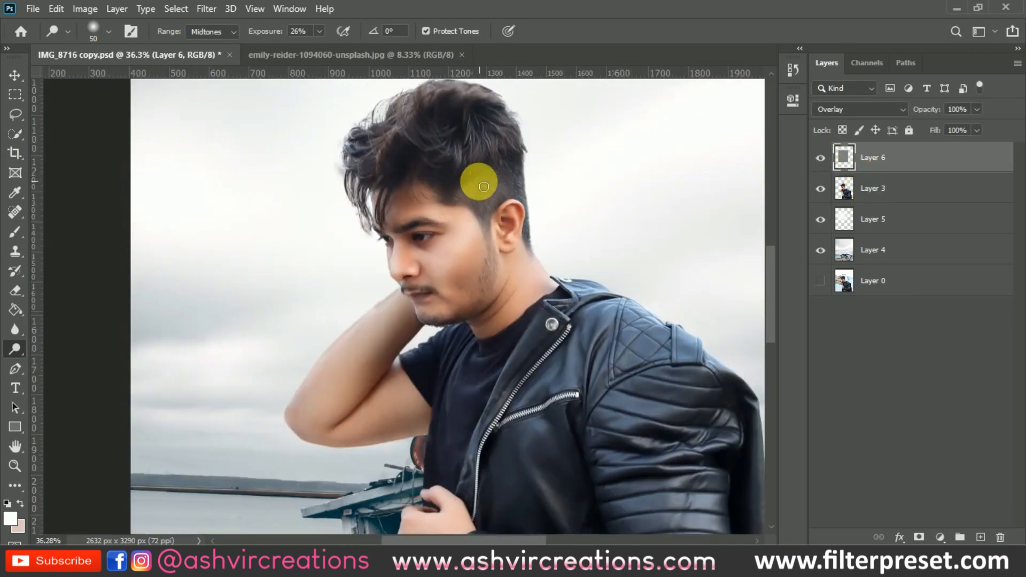
{"action": "scroll", "coordinate": [479, 176], "scroll_direction": "down", "scroll_amount": 3}
{"action": "scroll", "coordinate": [431, 252], "scroll_direction": "up", "scroll_amount": 4}
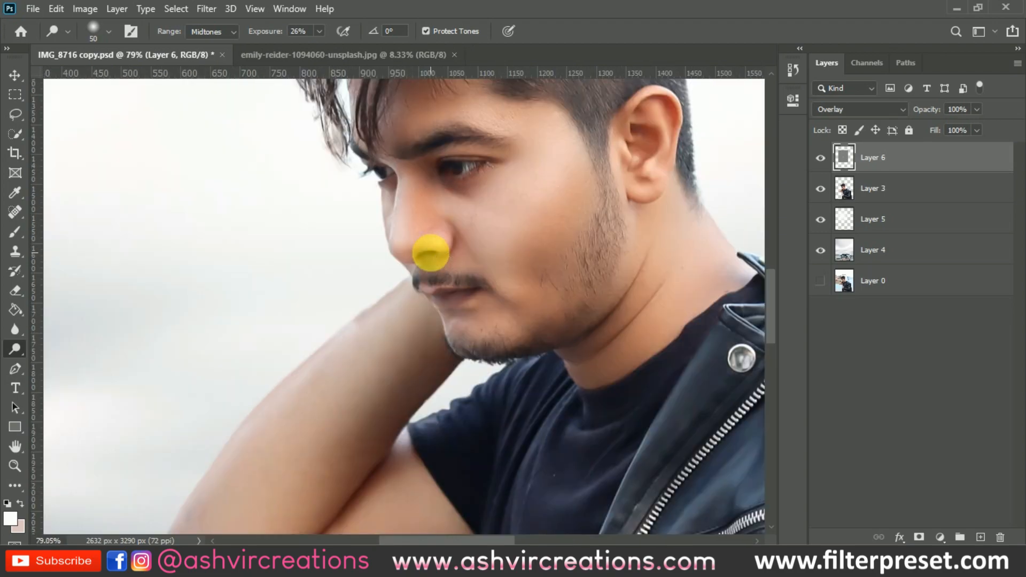
Return to the Burn tool, switch to the Move tool, and examine the retouched face, arm and full composite
{"action": "right_click", "coordinate": [15, 349]}
{"action": "left_click", "coordinate": [58, 359]}
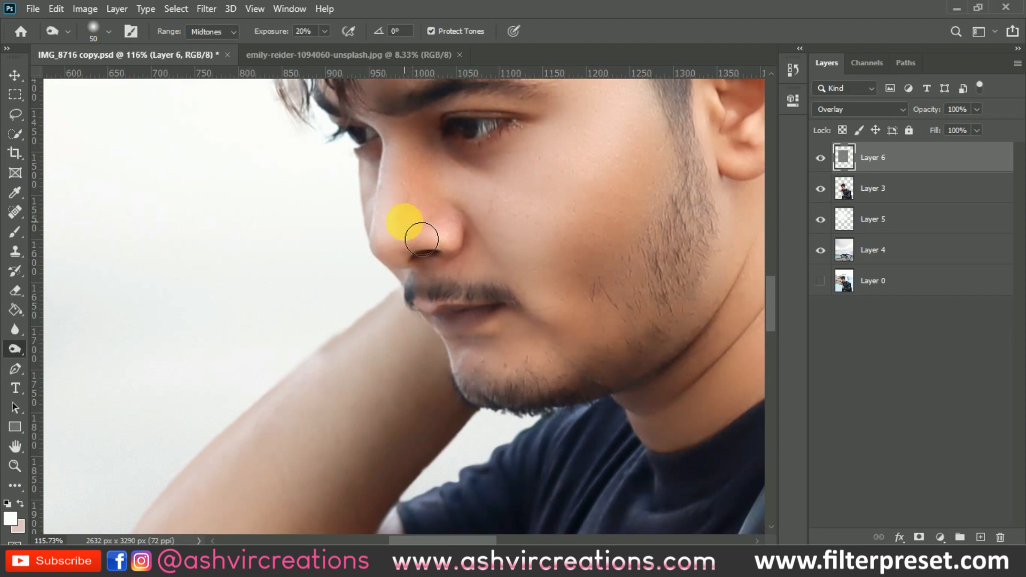
{"action": "scroll", "coordinate": [442, 129], "scroll_direction": "down", "scroll_amount": 3}
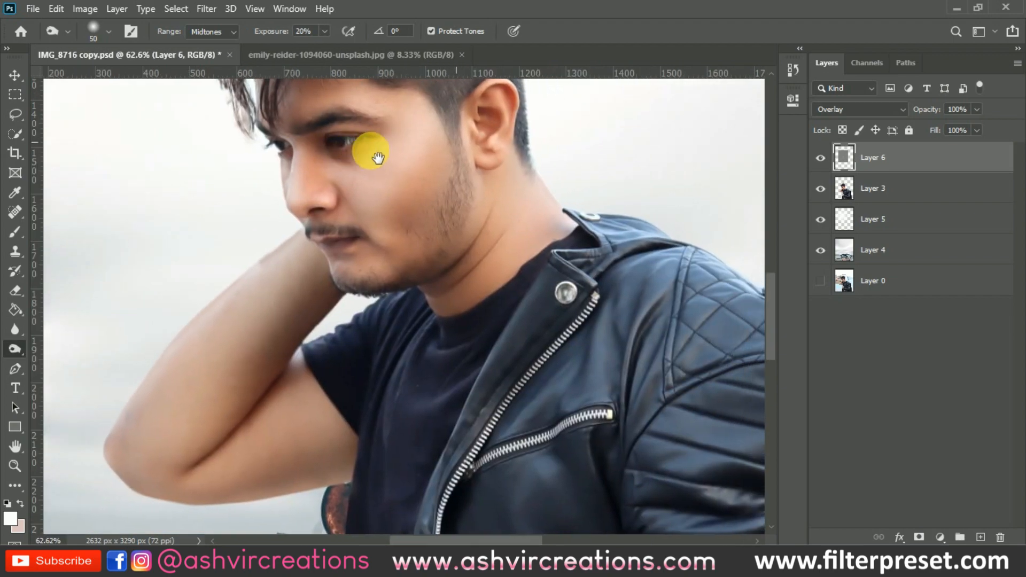
{"action": "scroll", "coordinate": [377, 157], "scroll_direction": "down", "scroll_amount": 4}
{"action": "key", "text": "v"}
{"action": "left_click", "coordinate": [388, 155]}
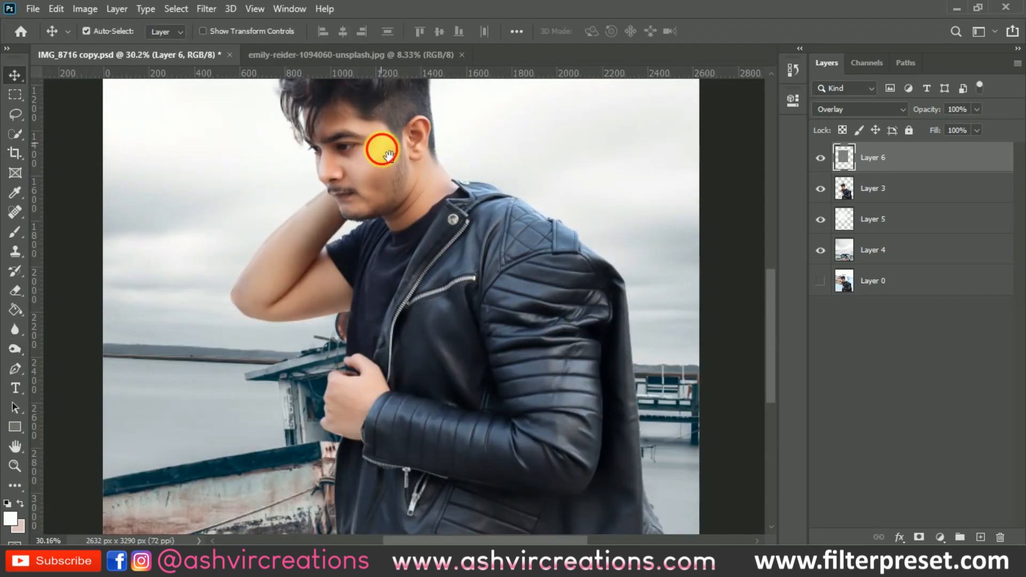
{"action": "left_click_drag", "start_coordinate": [388, 155], "coordinate": [381, 201]}
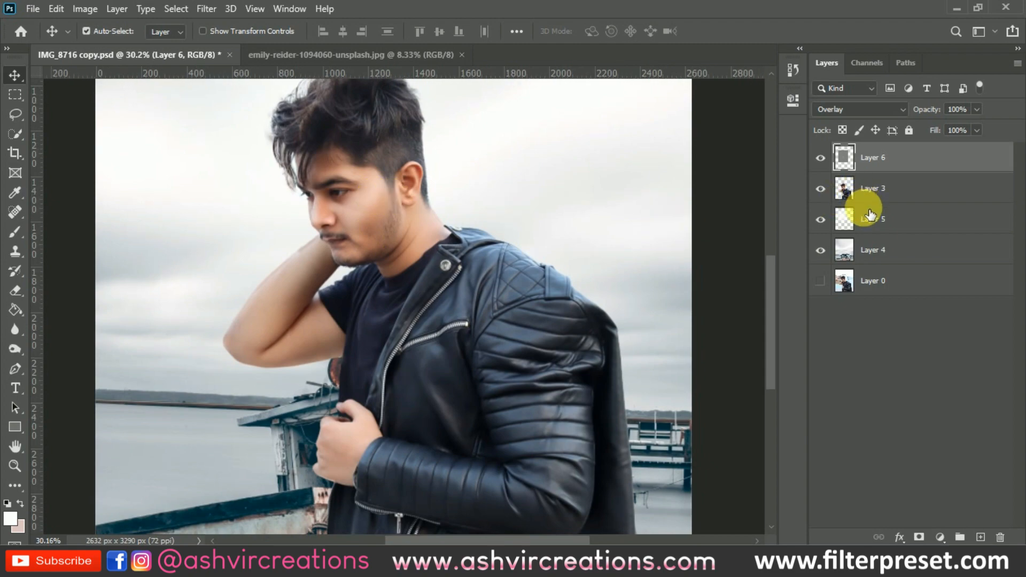
{"action": "scroll", "coordinate": [279, 291], "scroll_direction": "up", "scroll_amount": 2}
{"action": "scroll", "coordinate": [280, 288], "scroll_direction": "down", "scroll_amount": 3}
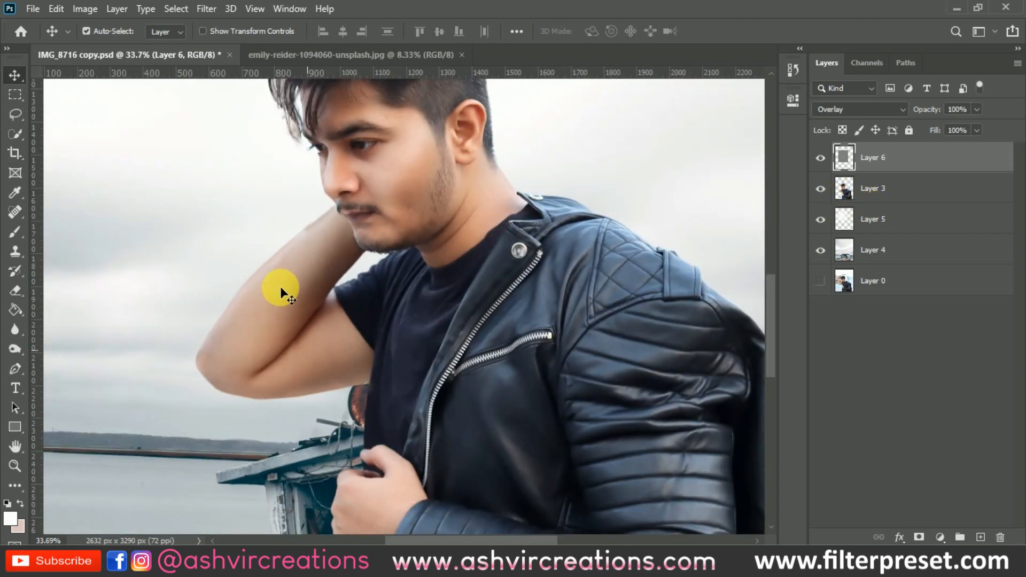
{"action": "scroll", "coordinate": [280, 288], "scroll_direction": "down", "scroll_amount": 1}
{"action": "scroll", "coordinate": [336, 205], "scroll_direction": "down", "scroll_amount": 2}
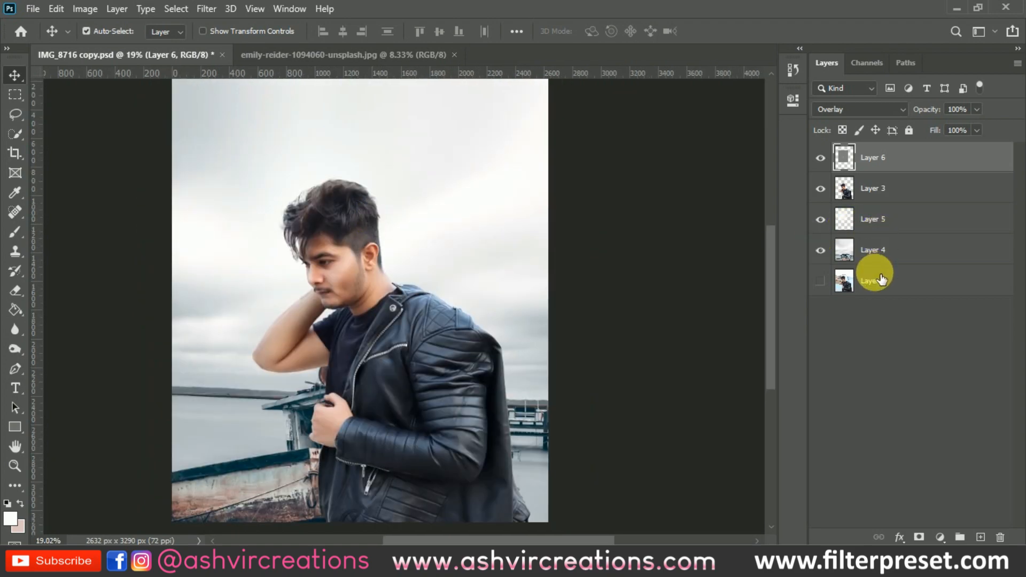
Merge Layer 6, Layer 3, Layer 5 and Layer 4 into one layer, leaving out the hidden Layer 0
{"action": "left_click", "coordinate": [888, 250], "text": "shift"}
{"action": "right_click", "coordinate": [892, 244]}
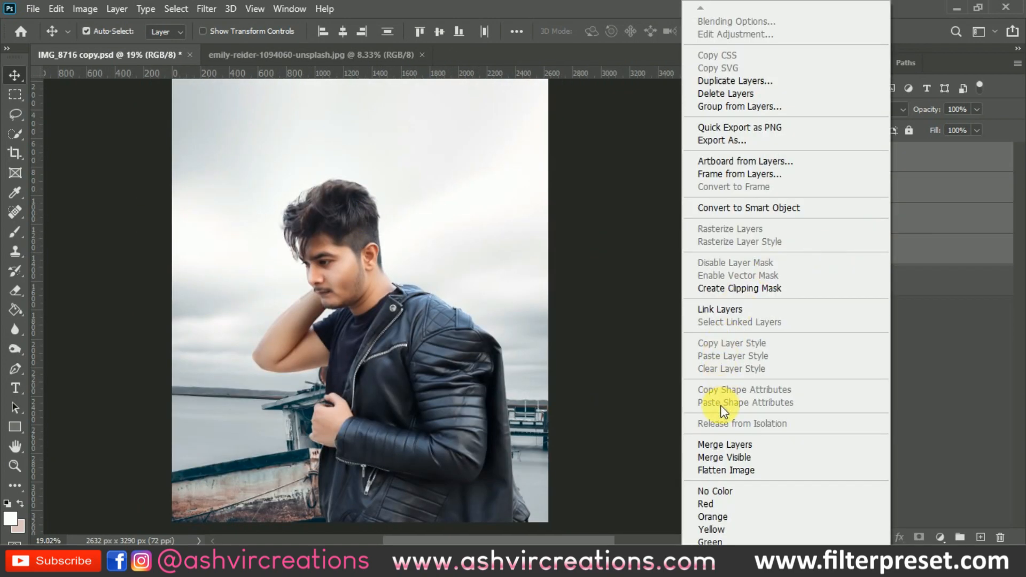
{"action": "left_click", "coordinate": [721, 444]}
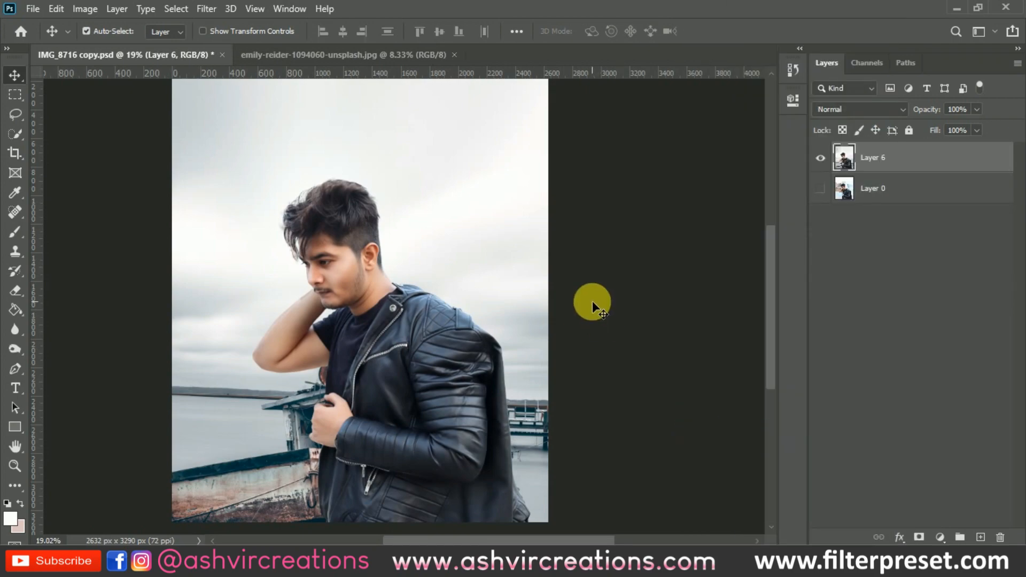
Crop the document to the 4:5 (8:10) ratio and return to the Move tool
{"action": "key", "text": "c"}
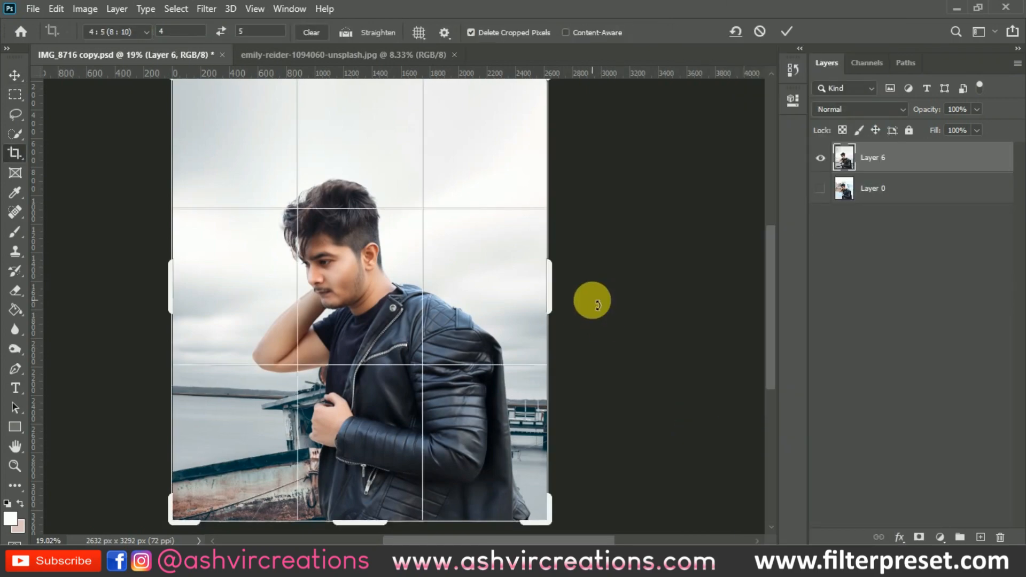
{"action": "key", "text": "Return"}
{"action": "key", "text": "v"}
{"action": "scroll", "coordinate": [522, 297], "scroll_direction": "down", "scroll_amount": 3}
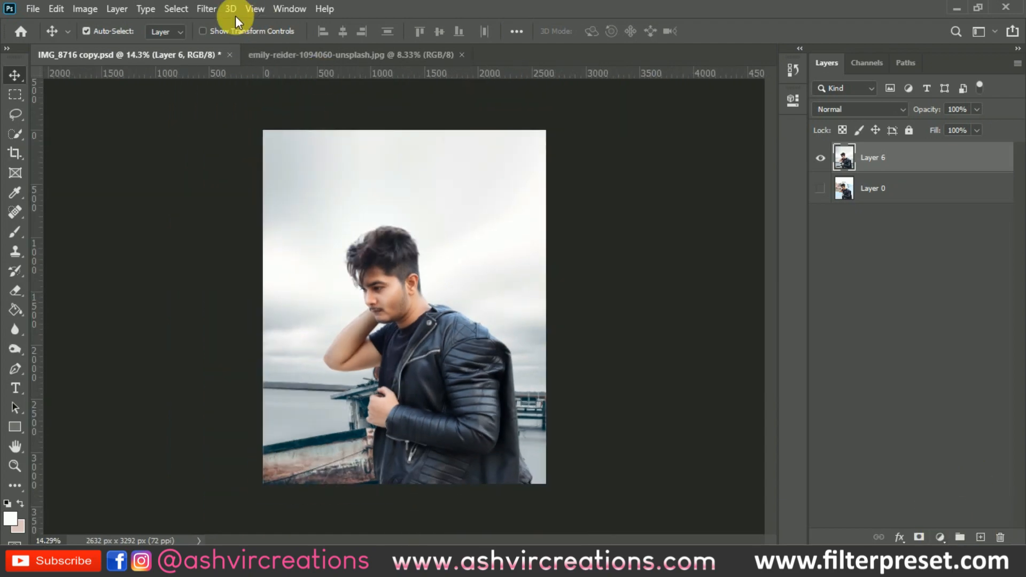
Open the Camera Raw Filter on the merged layer and choose the user preset FP-Pure Black & Orange AVC 2020
{"action": "left_click", "coordinate": [206, 11]}
{"action": "left_click", "coordinate": [231, 97]}
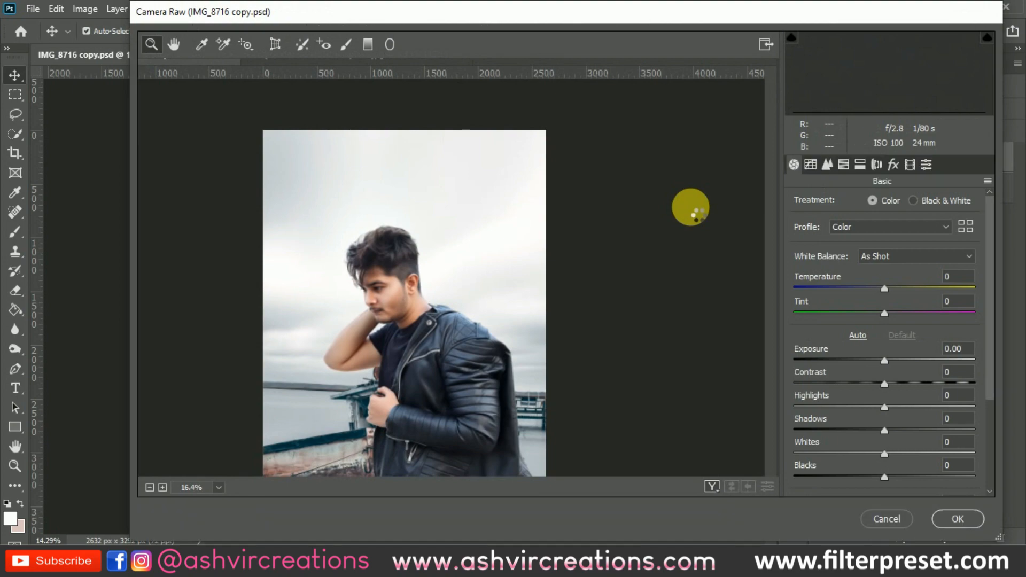
{"action": "left_click", "coordinate": [921, 166]}
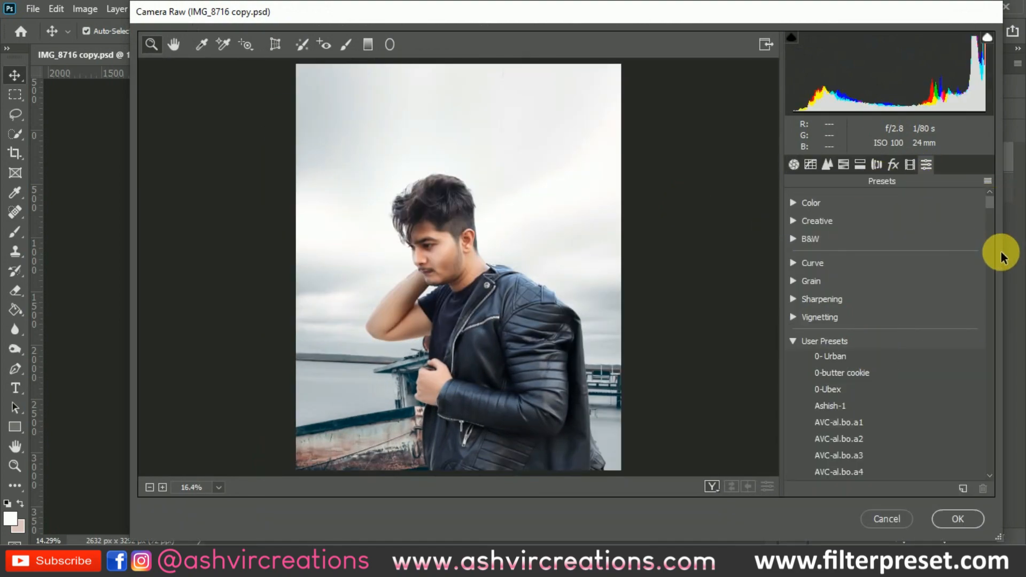
{"action": "scroll", "coordinate": [994, 225], "scroll_direction": "down", "scroll_amount": 3}
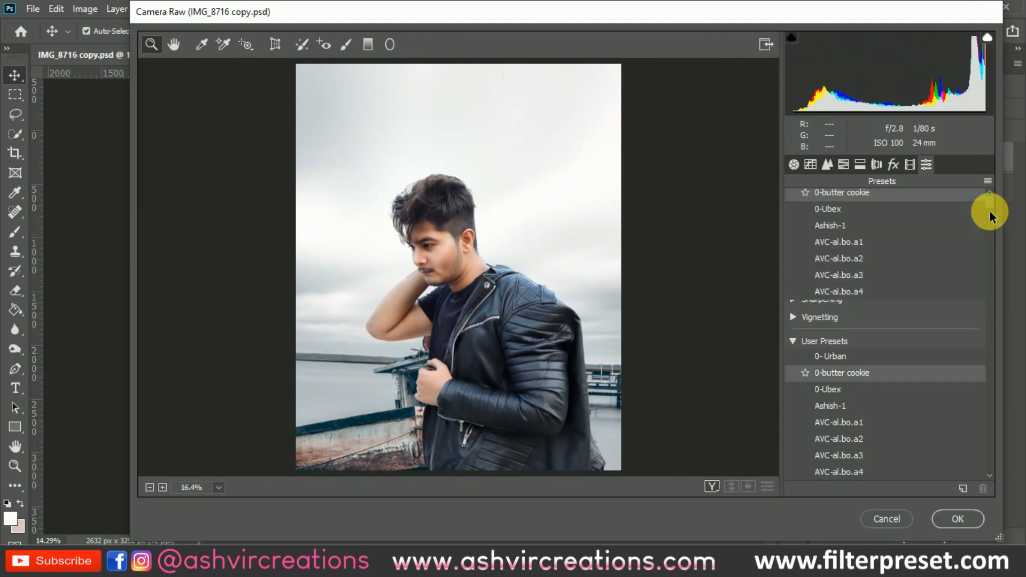
{"action": "scroll", "coordinate": [988, 207], "scroll_direction": "up", "scroll_amount": 3}
{"action": "scroll", "coordinate": [988, 224], "scroll_direction": "down", "scroll_amount": 10}
{"action": "scroll", "coordinate": [992, 292], "scroll_direction": "down", "scroll_amount": 15}
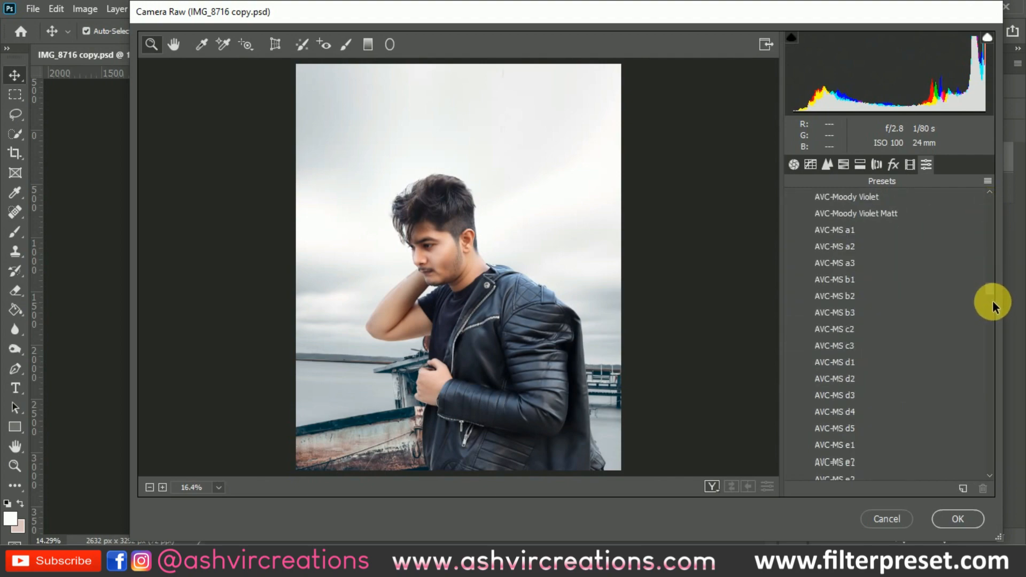
{"action": "scroll", "coordinate": [985, 422], "scroll_direction": "down", "scroll_amount": 5}
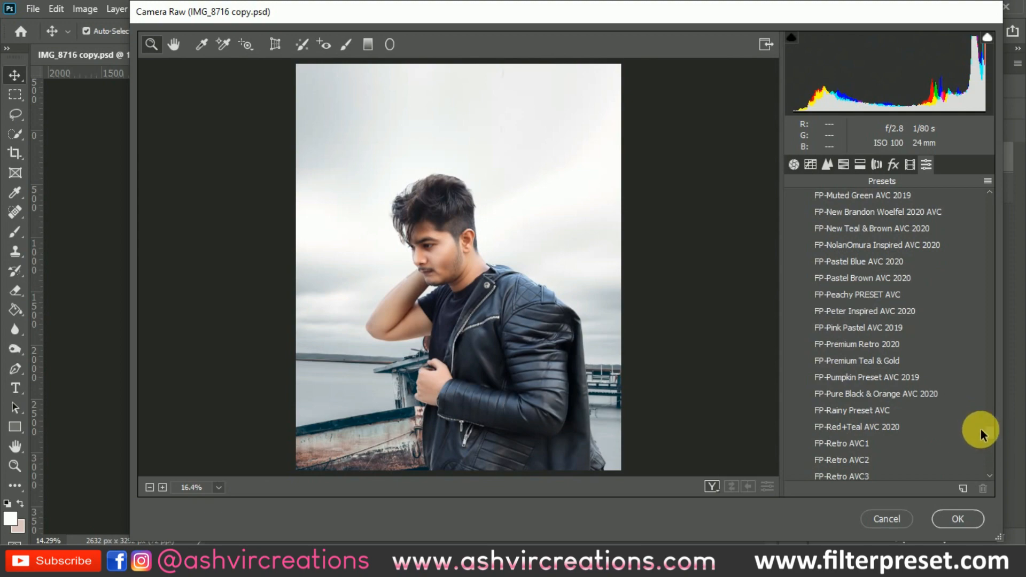
{"action": "left_click", "coordinate": [931, 399]}
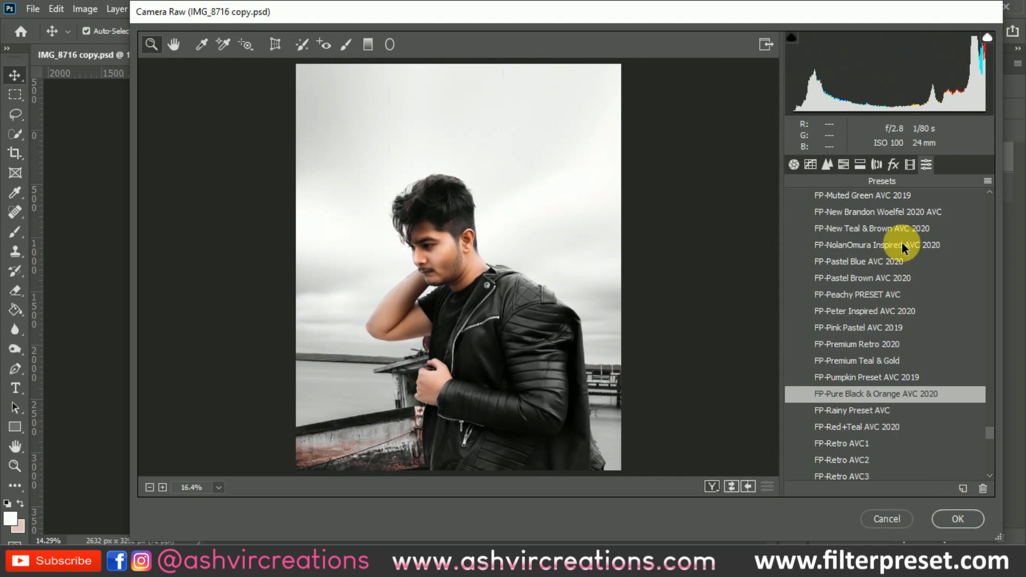
Try a post-crop vignetting amount of -13 and apply the Camera Raw Filter to Layer 6
{"action": "left_click", "coordinate": [893, 163]}
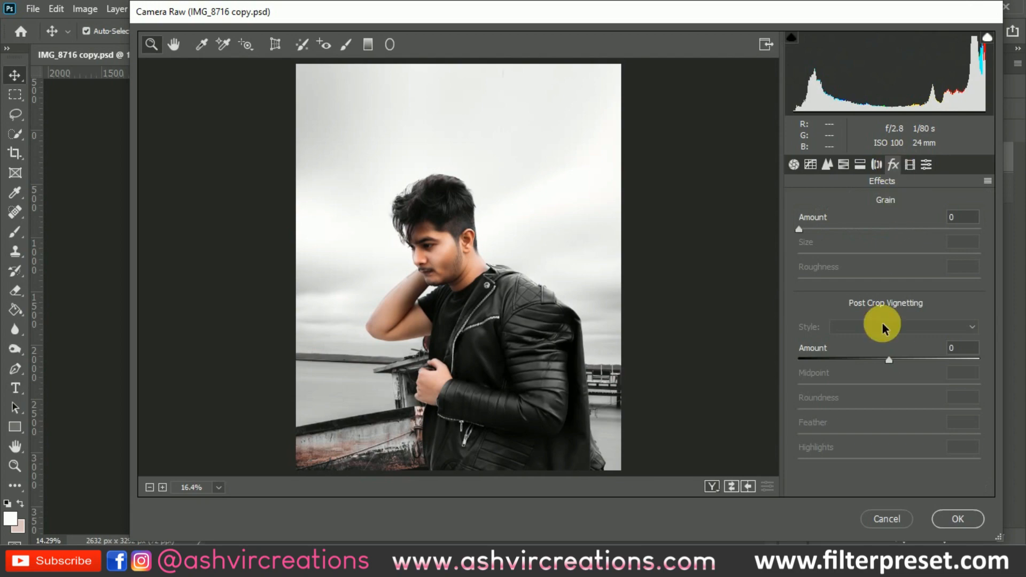
{"action": "mouse_move", "coordinate": [880, 363]}
{"action": "left_mouse_down"}
{"action": "mouse_move", "coordinate": [864, 362]}
{"action": "mouse_move", "coordinate": [878, 365]}
{"action": "left_mouse_up"}
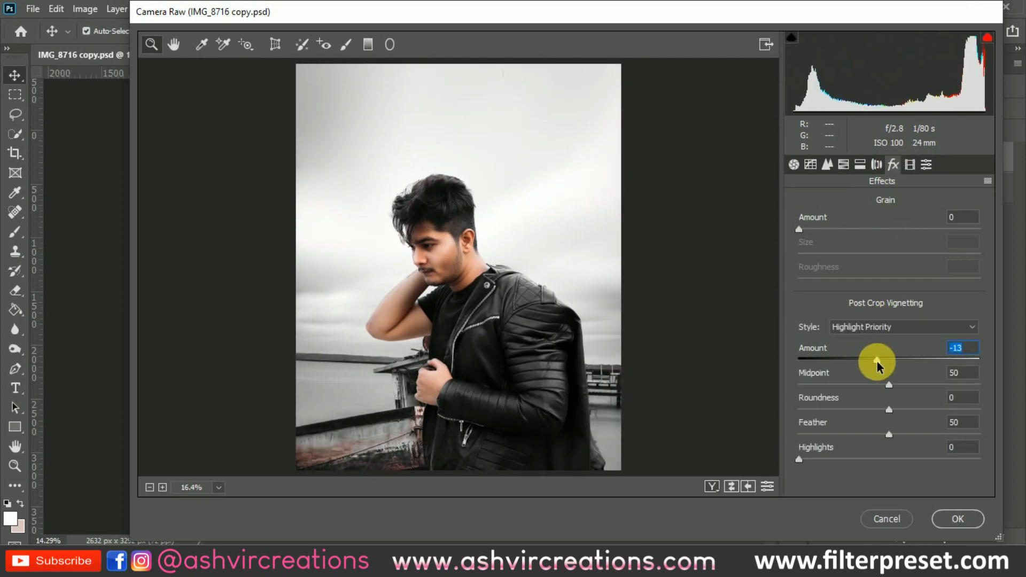
{"action": "left_click", "coordinate": [957, 519]}
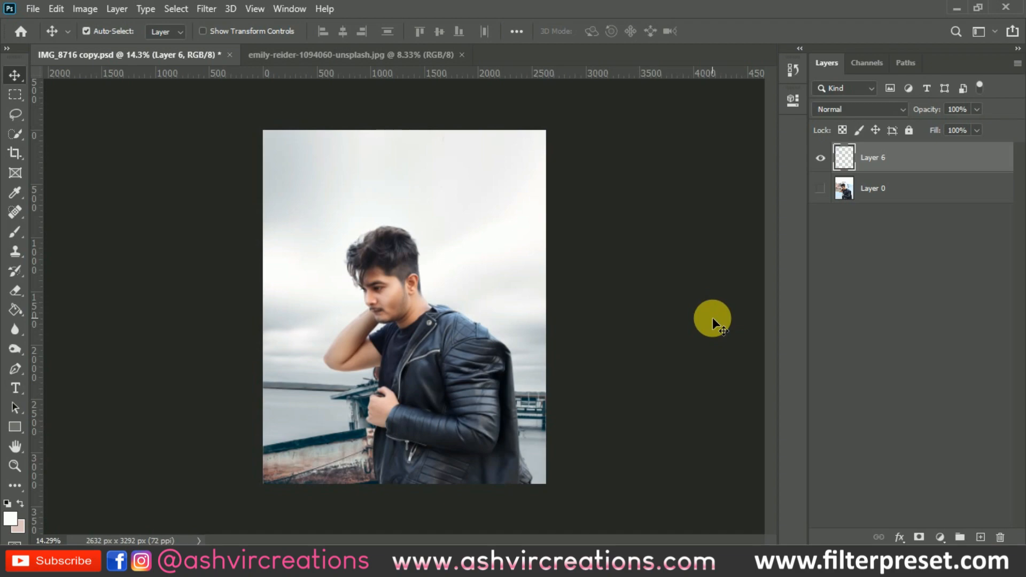
Duplicate the graded Layer 6 and open the Camera Raw Filter on the copy
{"action": "key", "text": "ctrl+j"}
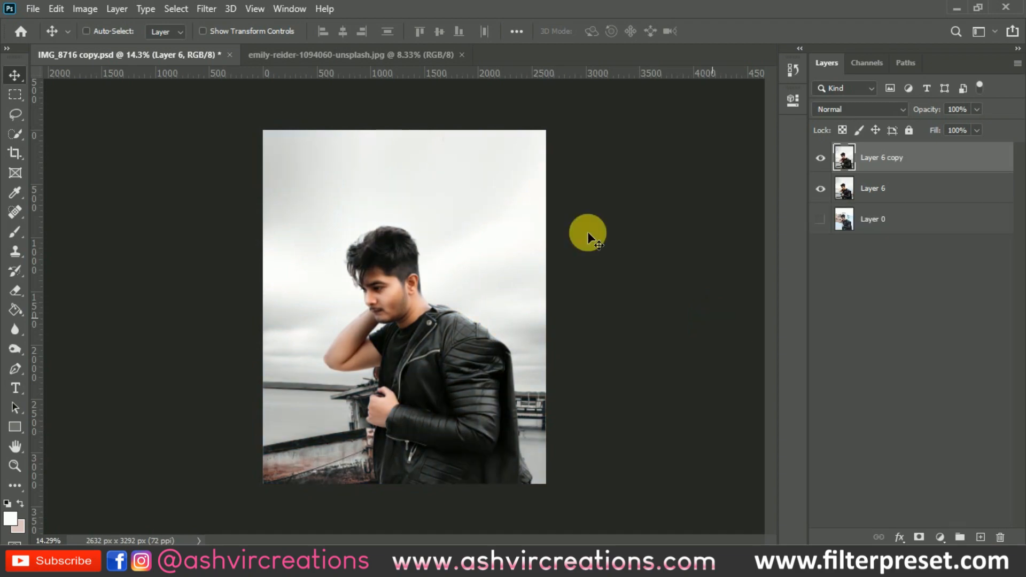
{"action": "left_click", "coordinate": [206, 8]}
{"action": "left_click", "coordinate": [234, 94]}
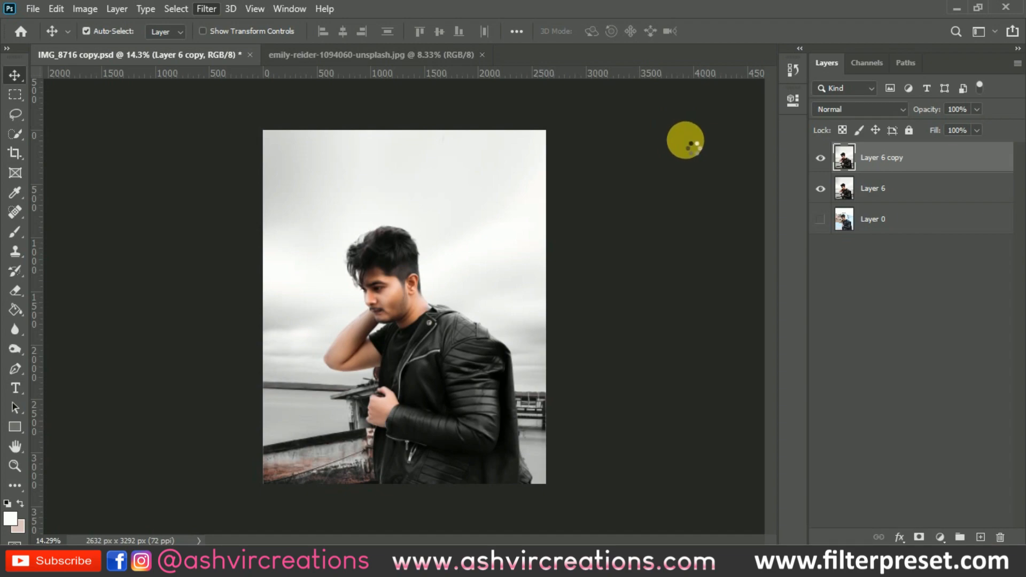
{"action": "key", "text": "ctrl+shift+a"}
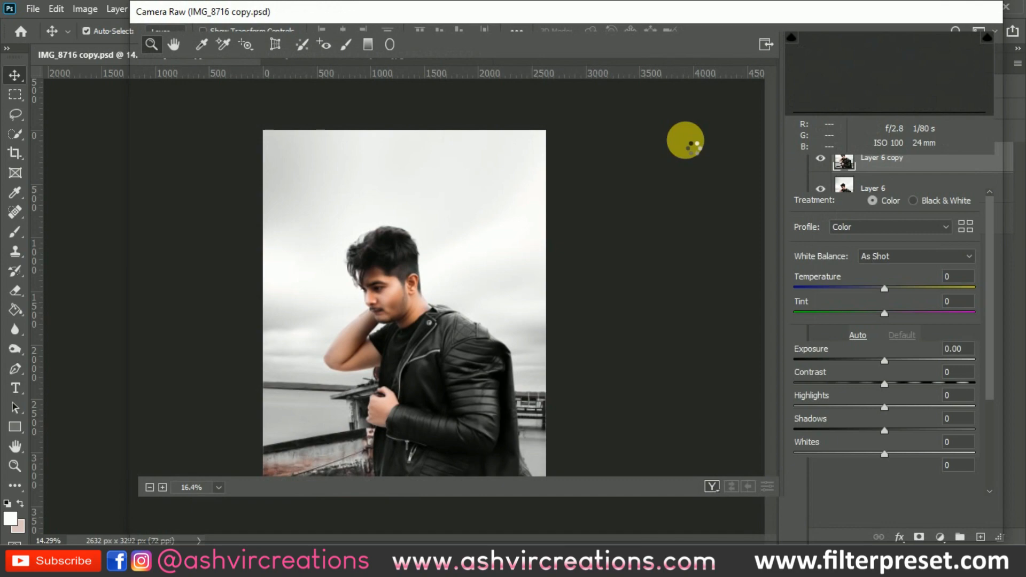
Give the copy Basic adjustments of Contrast +38, Highlights -12, Shadows -24, Whites -2 and Blacks +7
{"action": "left_click", "coordinate": [925, 166]}
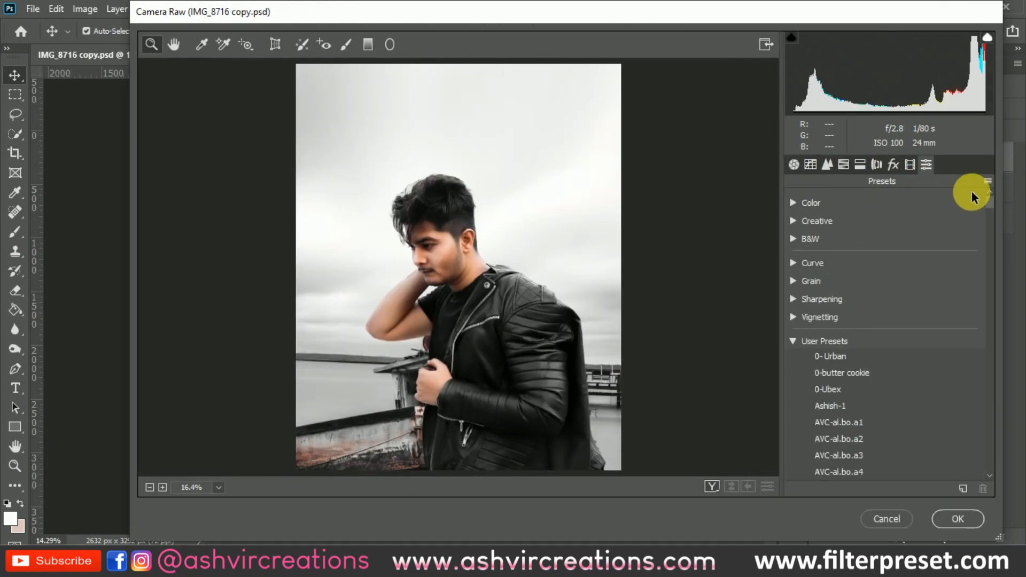
{"action": "left_click", "coordinate": [794, 164]}
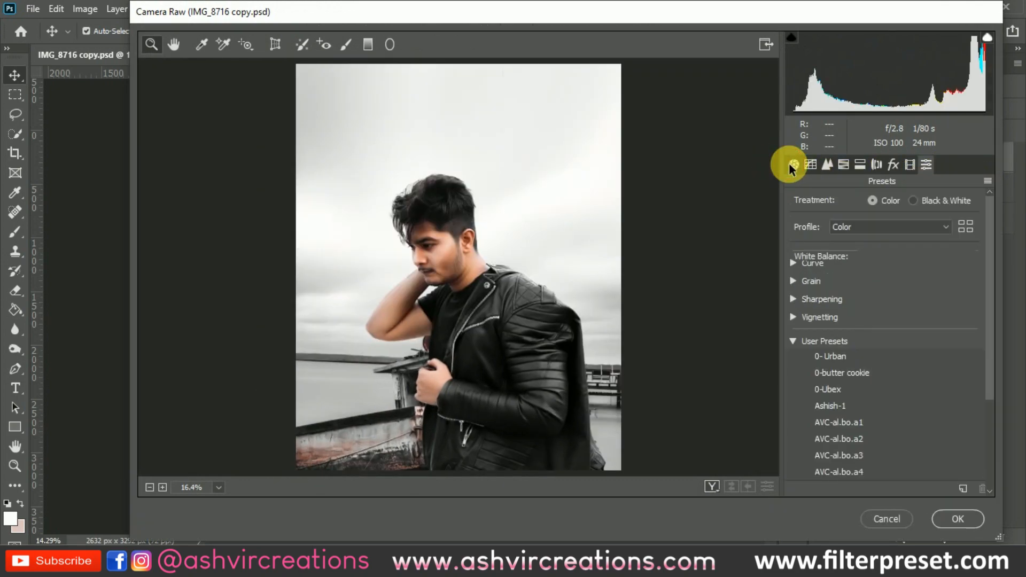
{"action": "left_click", "coordinate": [987, 181]}
{"action": "left_click", "coordinate": [934, 229]}
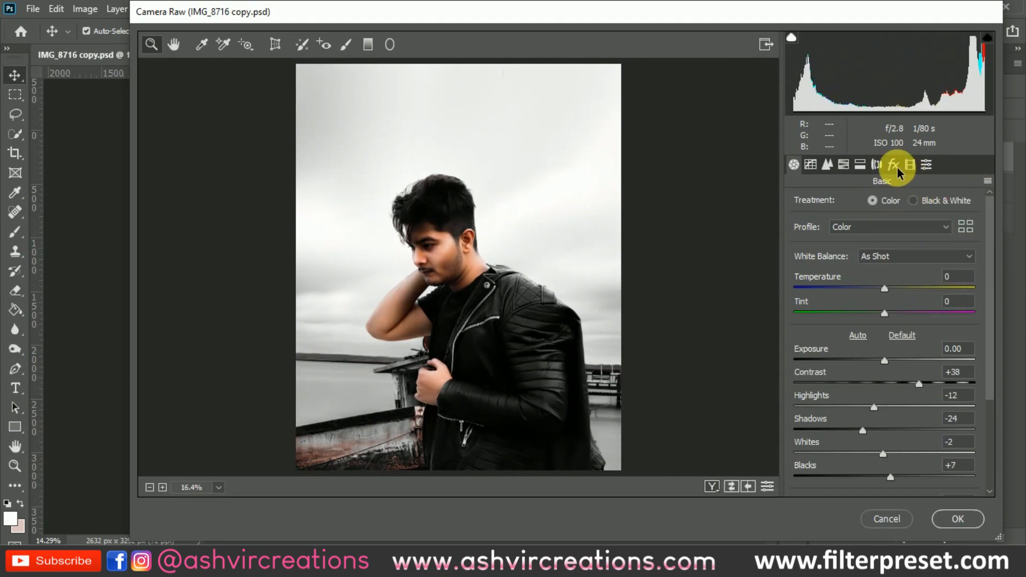
Set the post-crop vignetting amount to -38 with Highlight Priority and apply the filter to the copy
{"action": "left_click", "coordinate": [894, 165]}
{"action": "left_click_drag", "start_coordinate": [862, 360], "coordinate": [853, 359]}
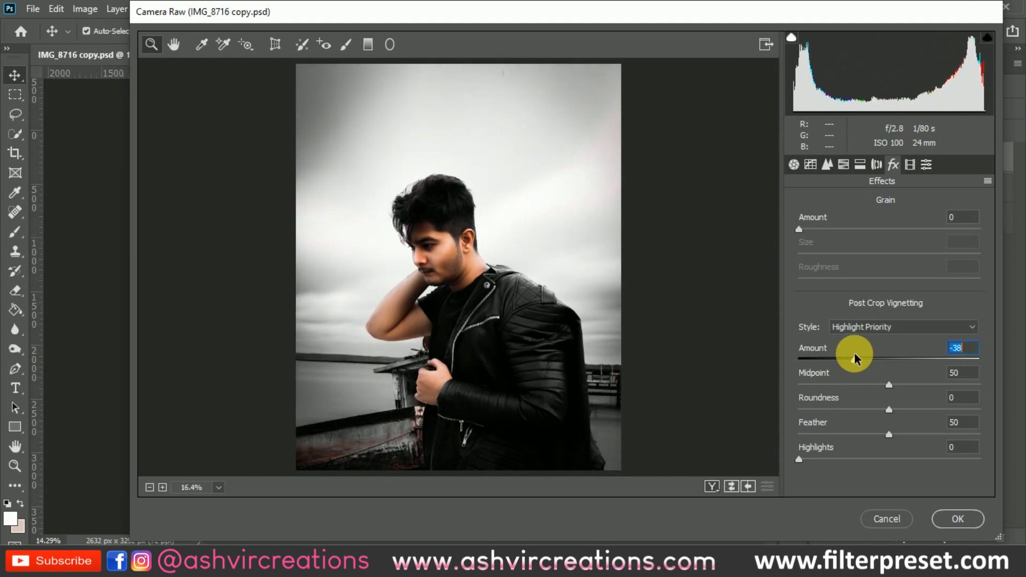
{"action": "left_click", "coordinate": [946, 521]}
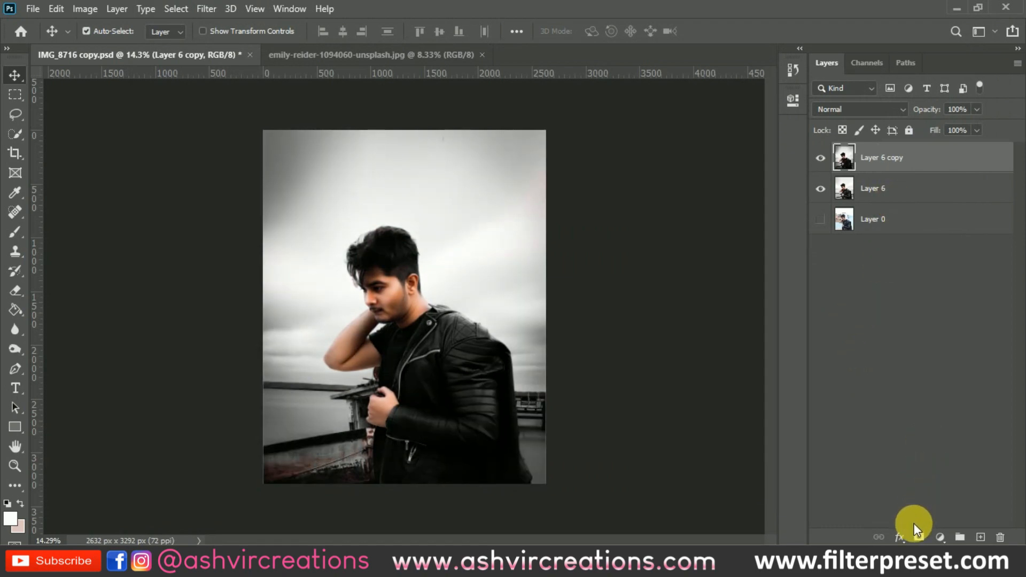
Add a layer mask to Layer 6 copy, invert it to black, and activate the Brush tool with white at 500 px
{"action": "left_click", "coordinate": [919, 537]}
{"action": "key", "text": "ctrl+i"}
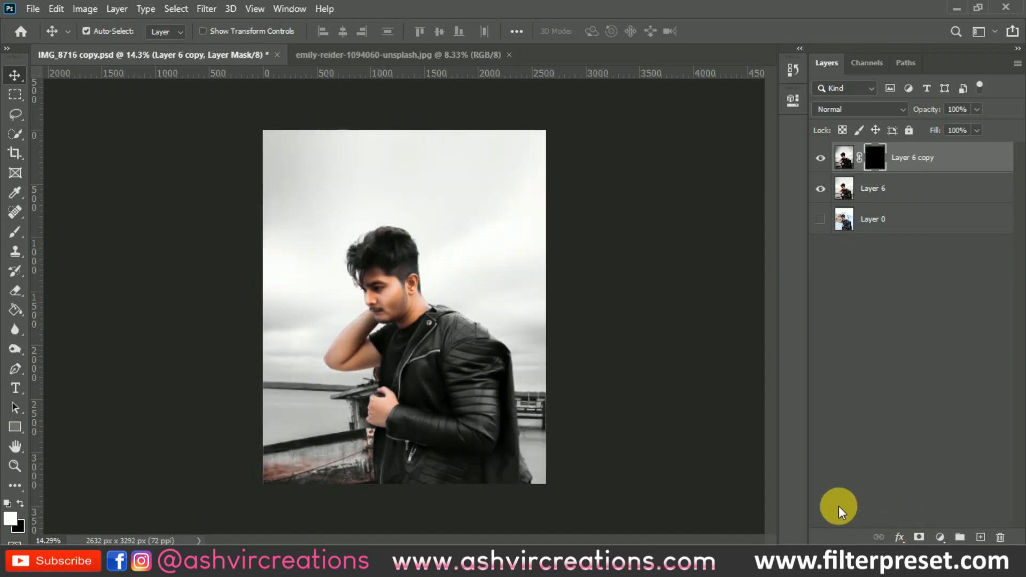
{"action": "key", "text": "b"}
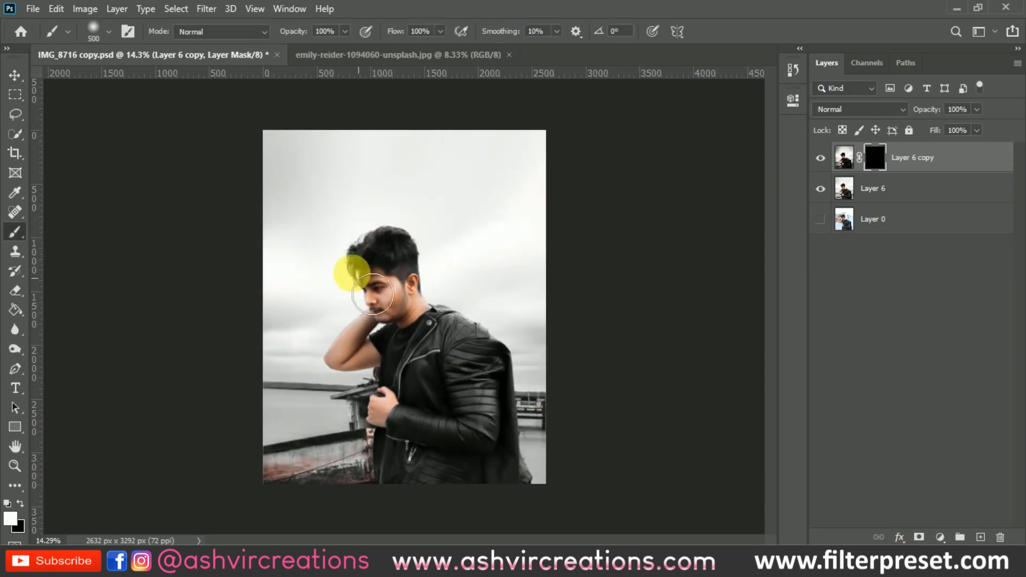
Paint white with a 1400 px brush on the mask over the upper sky and image edges to reveal the dark vignette
{"action": "key", "text": "bracketright"}
{"action": "key", "text": "bracketright"}
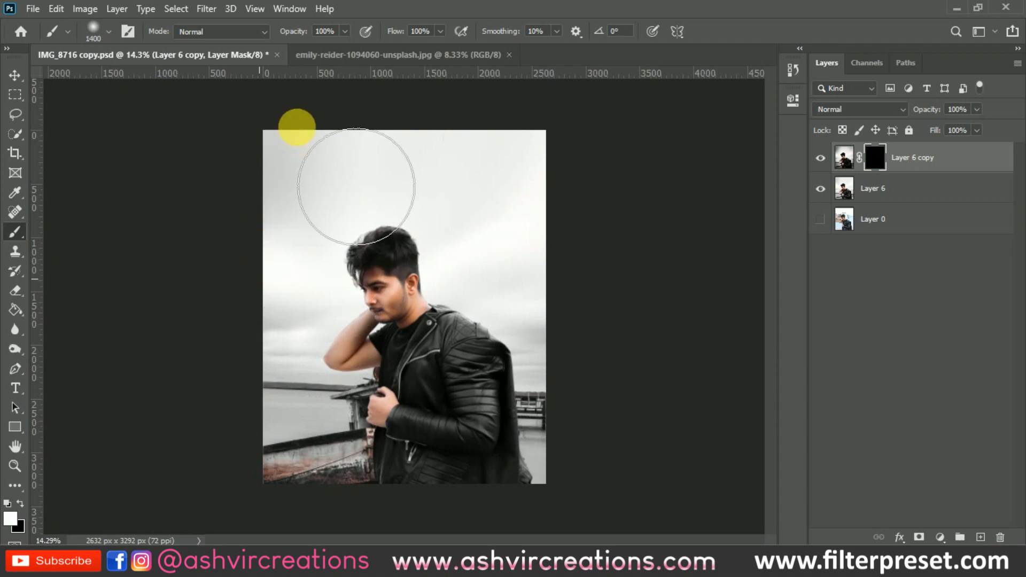
{"action": "mouse_move", "coordinate": [273, 170]}
{"action": "left_mouse_down"}
{"action": "mouse_move", "coordinate": [306, 147]}
{"action": "mouse_move", "coordinate": [549, 133]}
{"action": "mouse_move", "coordinate": [545, 277]}
{"action": "left_mouse_up"}
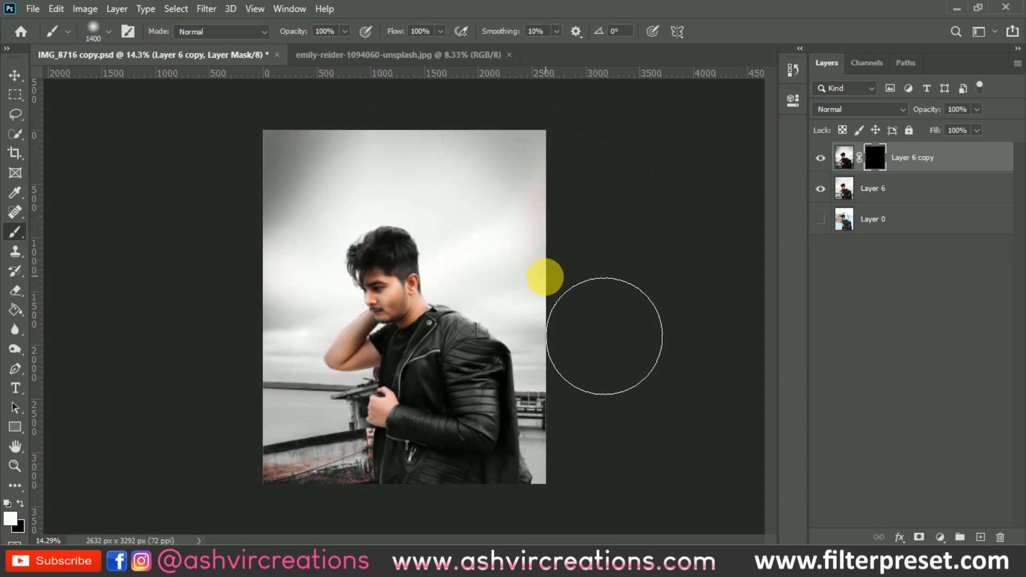
{"action": "mouse_move", "coordinate": [352, 178]}
{"action": "left_mouse_down"}
{"action": "mouse_move", "coordinate": [340, 264]}
{"action": "mouse_move", "coordinate": [301, 377]}
{"action": "mouse_move", "coordinate": [310, 378]}
{"action": "mouse_move", "coordinate": [307, 404]}
{"action": "mouse_move", "coordinate": [379, 251]}
{"action": "left_mouse_up"}
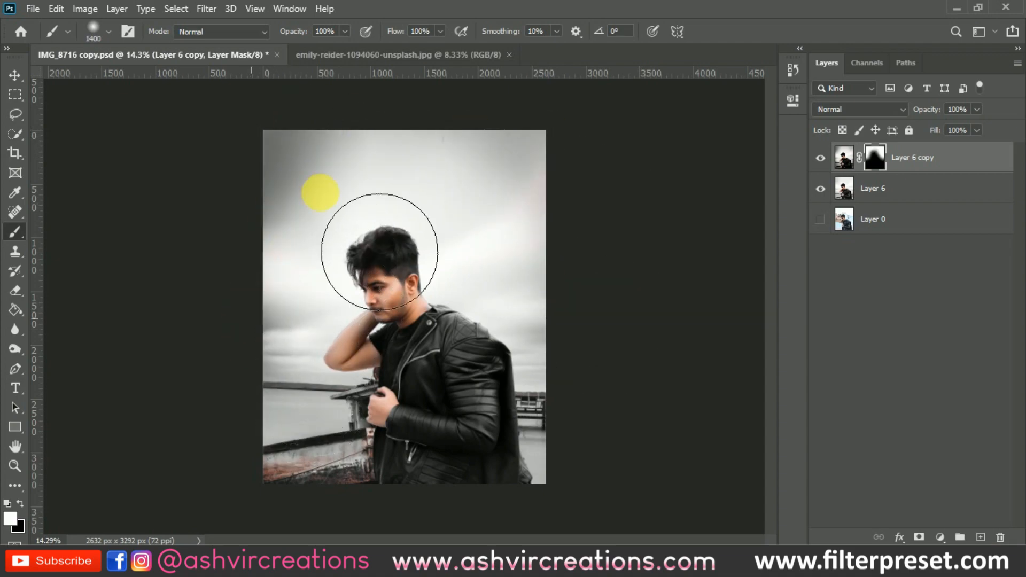
Compare the image with and without Layer 6 copy and lower that layer's opacity to 72%
{"action": "left_click", "coordinate": [820, 158]}
{"action": "left_click", "coordinate": [828, 160]}
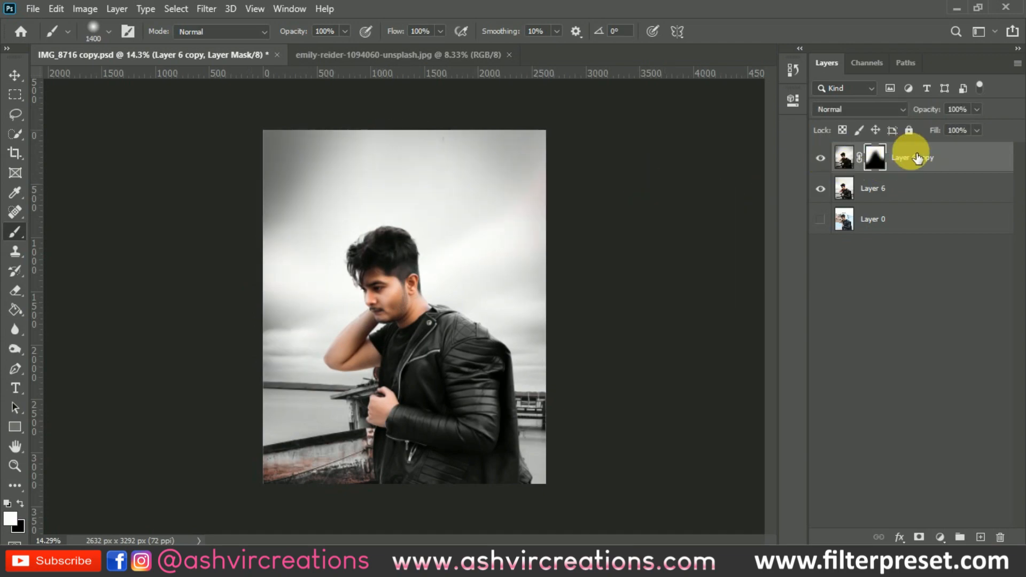
{"action": "left_click_drag", "start_coordinate": [934, 115], "coordinate": [912, 110]}
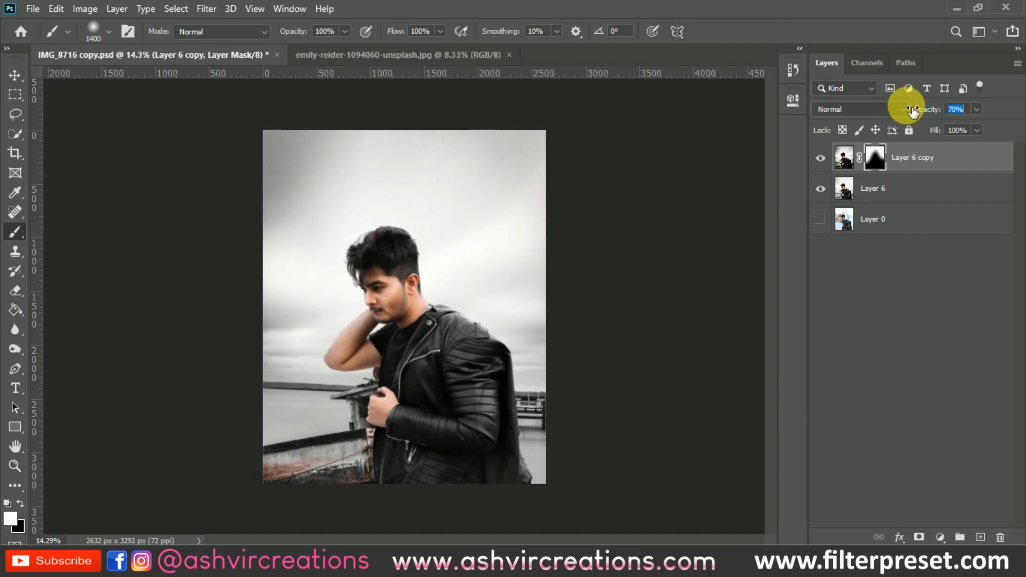
{"action": "key", "text": "Return"}
Merge Layer 6 copy and Layer 6 into a single layer
{"action": "key", "text": "v"}
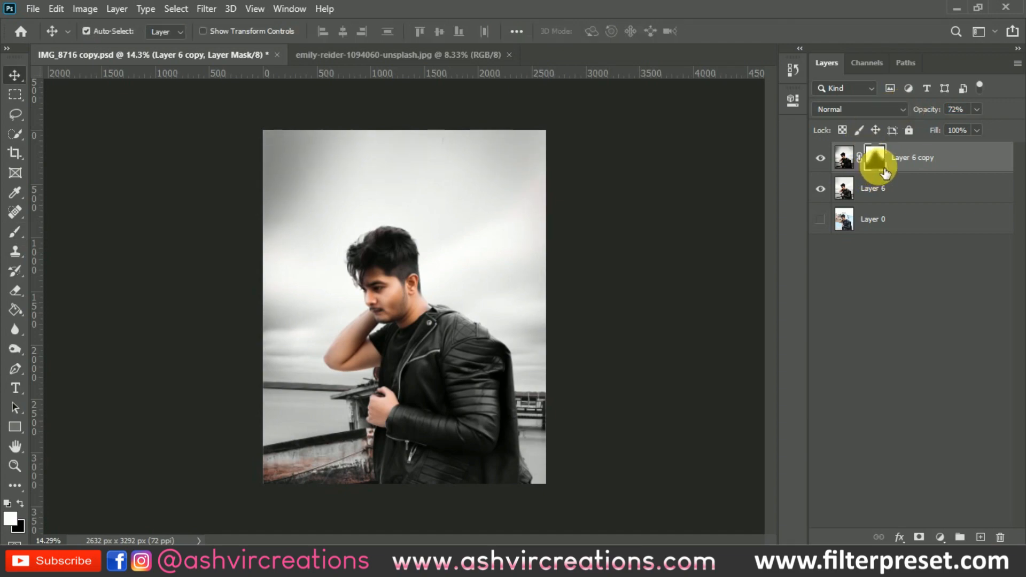
{"action": "left_click", "coordinate": [887, 193], "text": "ctrl"}
{"action": "right_click", "coordinate": [888, 193]}
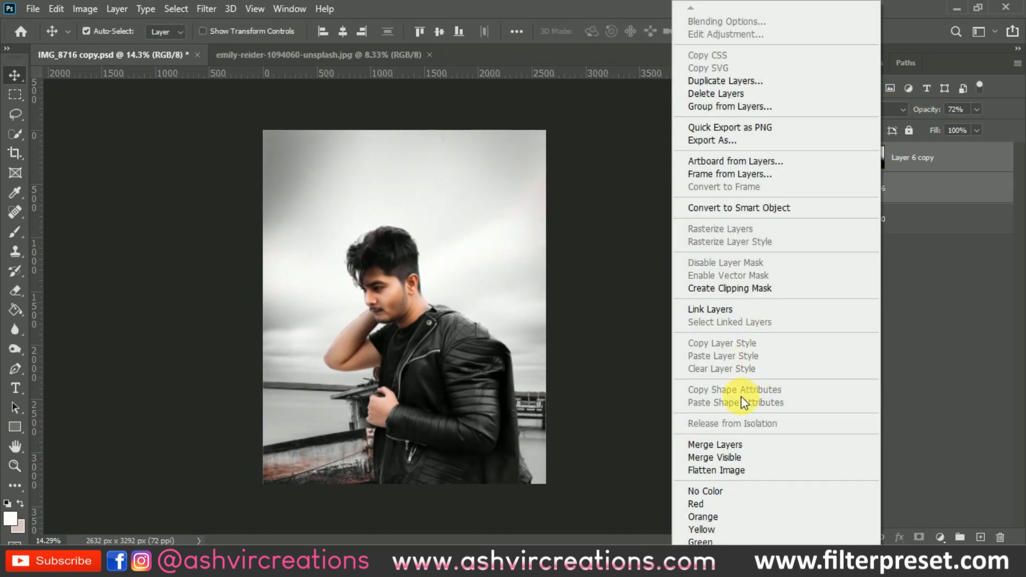
{"action": "left_click", "coordinate": [736, 445]}
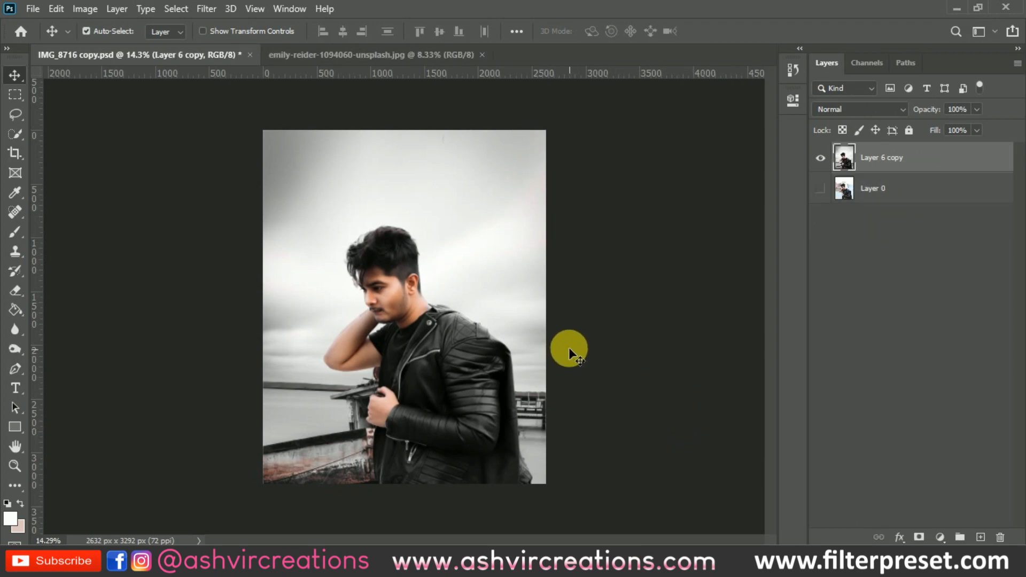
Add a new layer and paint a soft white spot in the sky beside the face with a 500 px brush
{"action": "scroll", "coordinate": [568, 347], "scroll_direction": "up", "scroll_amount": 1}
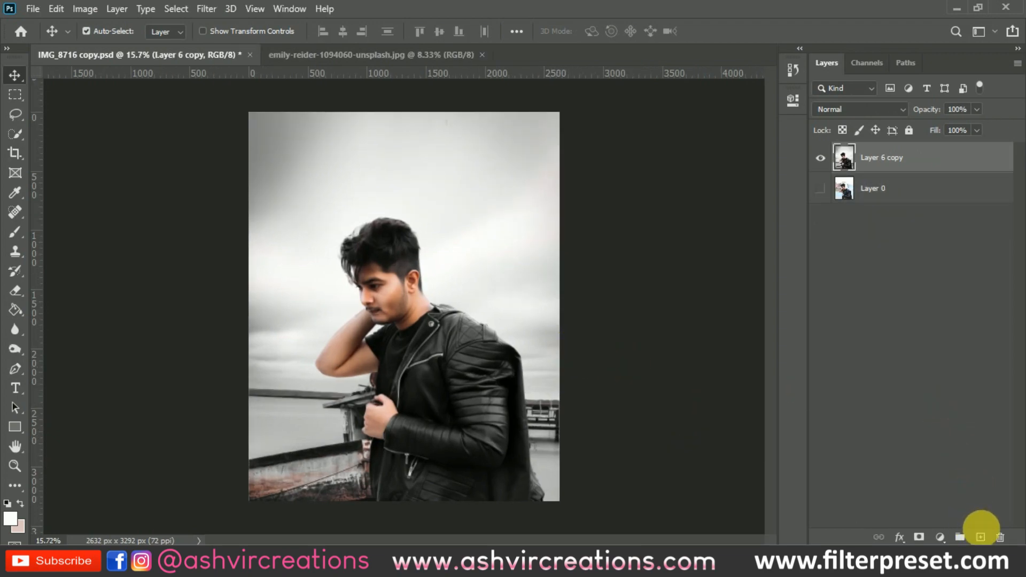
{"action": "left_click", "coordinate": [982, 537]}
{"action": "key", "text": "b"}
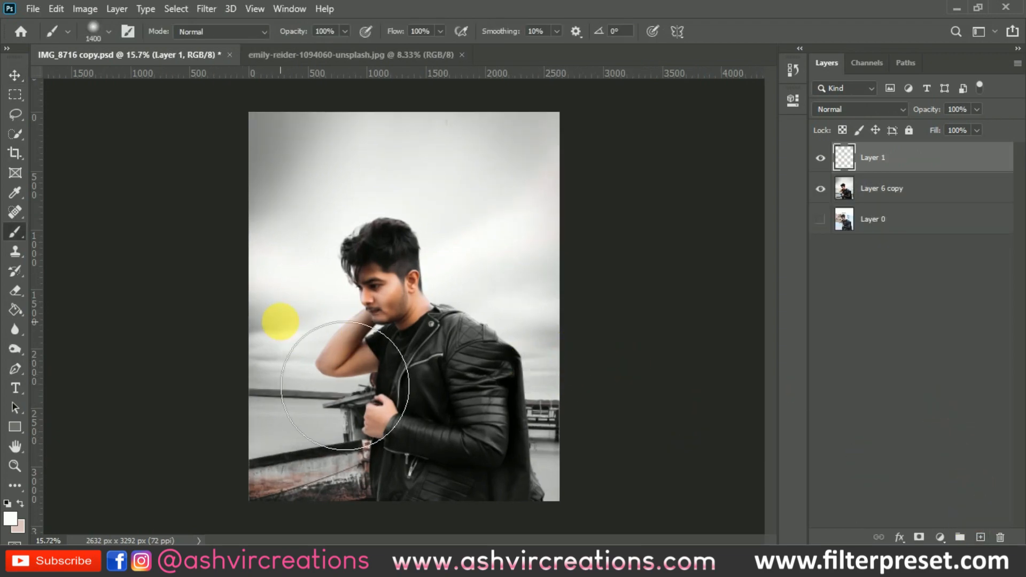
{"action": "key", "text": "bracketleft"}
{"action": "key", "text": "bracketleft"}
{"action": "key", "text": "bracketleft"}
{"action": "key", "text": "bracketleft"}
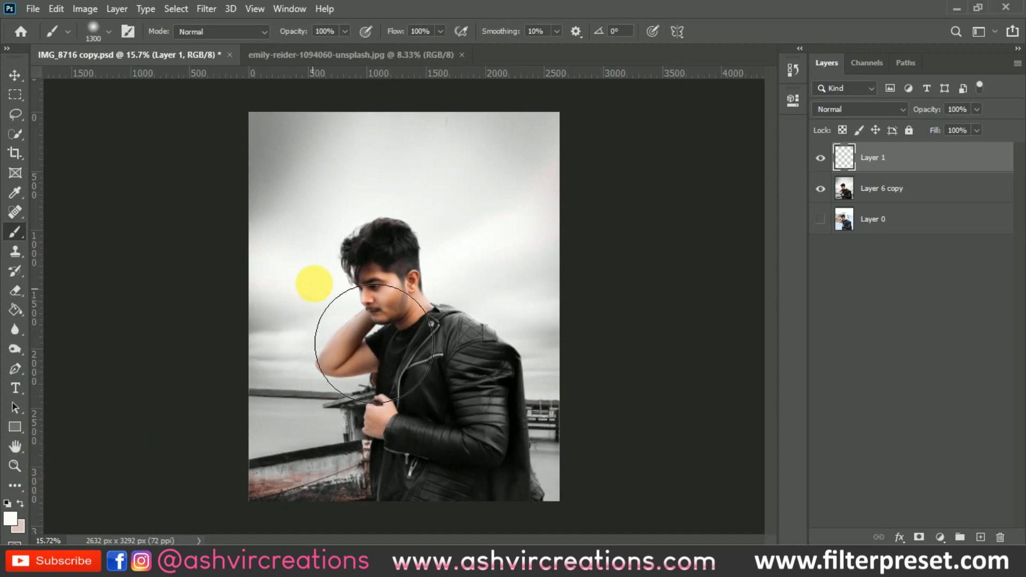
{"action": "key", "text": "bracketleft"}
{"action": "key", "text": "bracketleft"}
{"action": "key", "text": "bracketleft"}
{"action": "key", "text": "bracketleft"}
{"action": "key", "text": "bracketleft"}
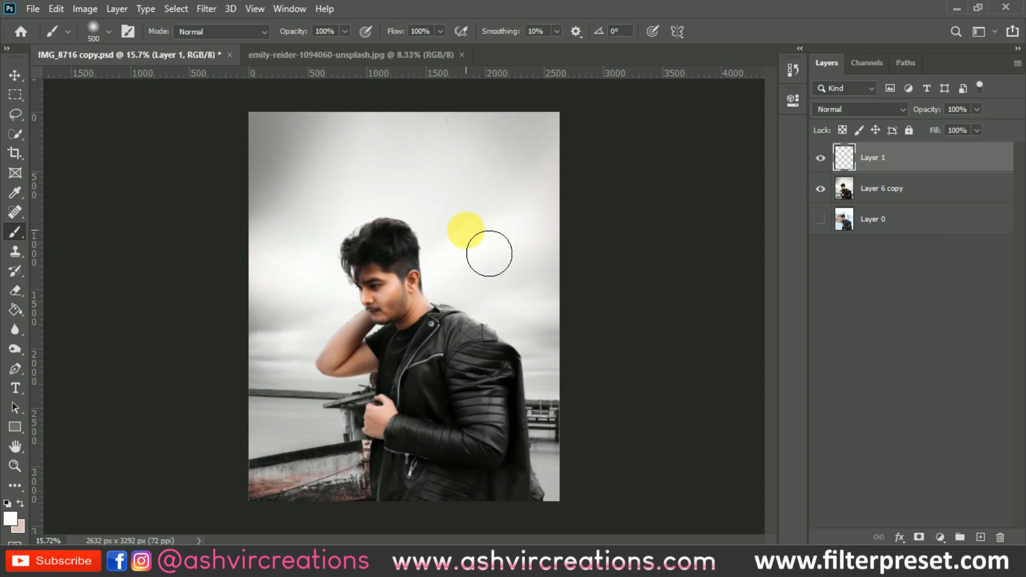
Free-transform the white spot larger and position it over the front edge of the hair and forehead as a glow
{"action": "key", "text": "v"}
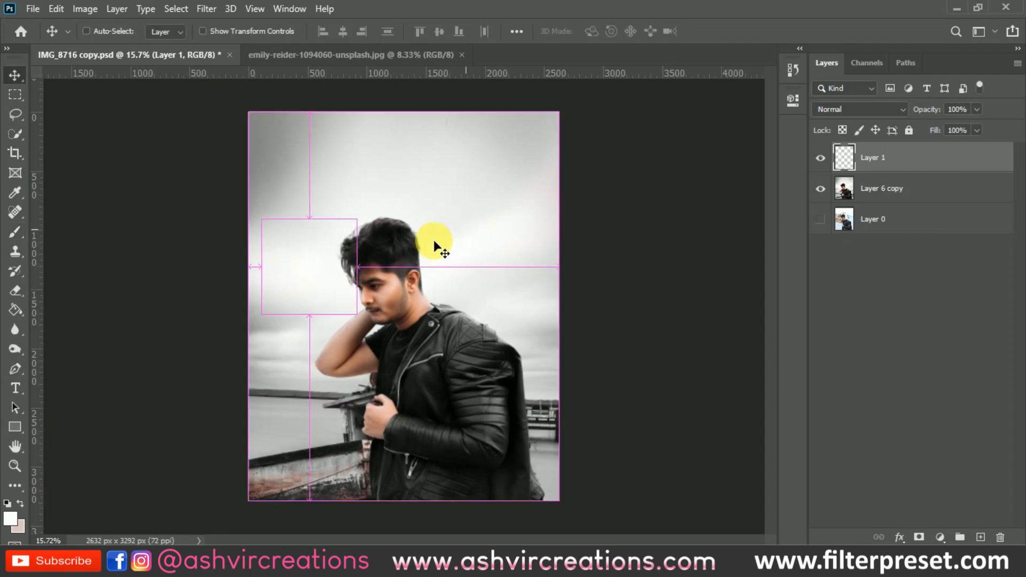
{"action": "key", "text": "ctrl+t"}
{"action": "left_click_drag", "start_coordinate": [378, 327], "coordinate": [410, 370]}
{"action": "mouse_move", "coordinate": [333, 274]}
{"action": "left_mouse_down"}
{"action": "mouse_move", "coordinate": [326, 329]}
{"action": "mouse_move", "coordinate": [338, 256]}
{"action": "mouse_move", "coordinate": [338, 274]}
{"action": "mouse_move", "coordinate": [303, 293]}
{"action": "mouse_move", "coordinate": [326, 276]}
{"action": "mouse_move", "coordinate": [327, 257]}
{"action": "mouse_move", "coordinate": [331, 270]}
{"action": "left_mouse_up"}
{"action": "key", "text": "Return"}
{"action": "scroll", "coordinate": [332, 274], "scroll_direction": "up", "scroll_amount": 1}
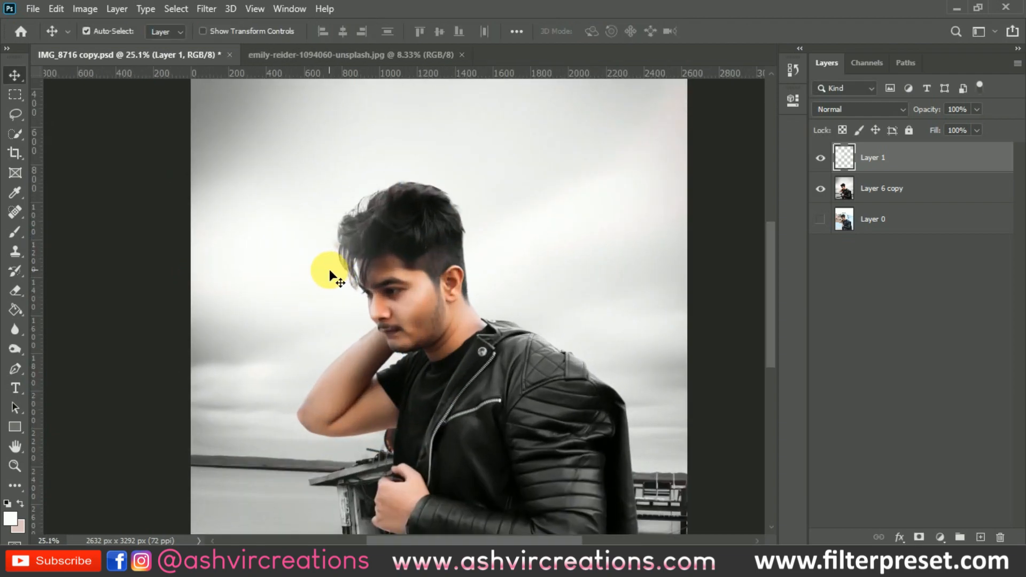
{"action": "scroll", "coordinate": [336, 274], "scroll_direction": "down", "scroll_amount": 1}
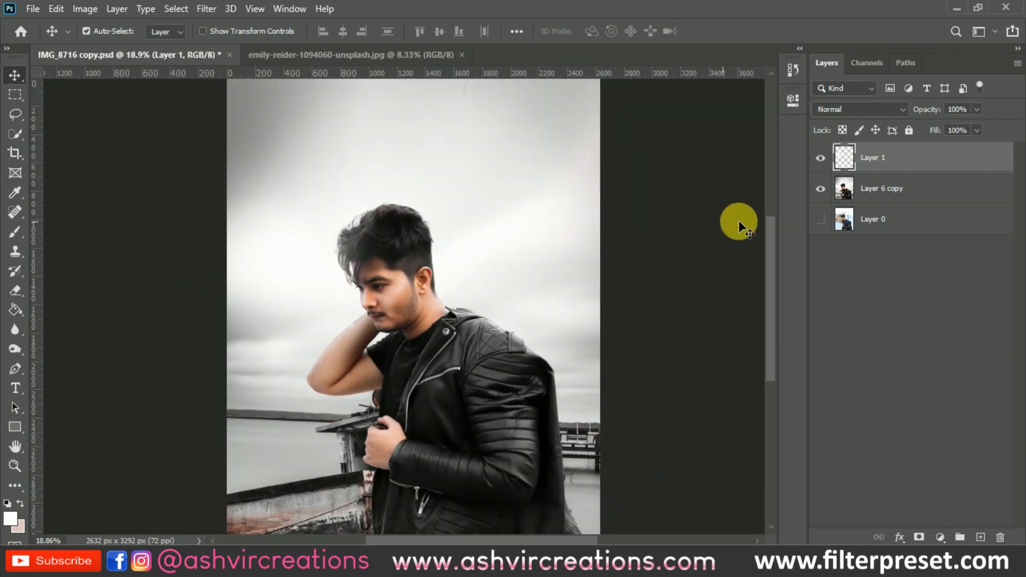
Merge the white glow Layer 1 with Layer 6 copy
{"action": "left_click", "coordinate": [900, 202], "text": "ctrl"}
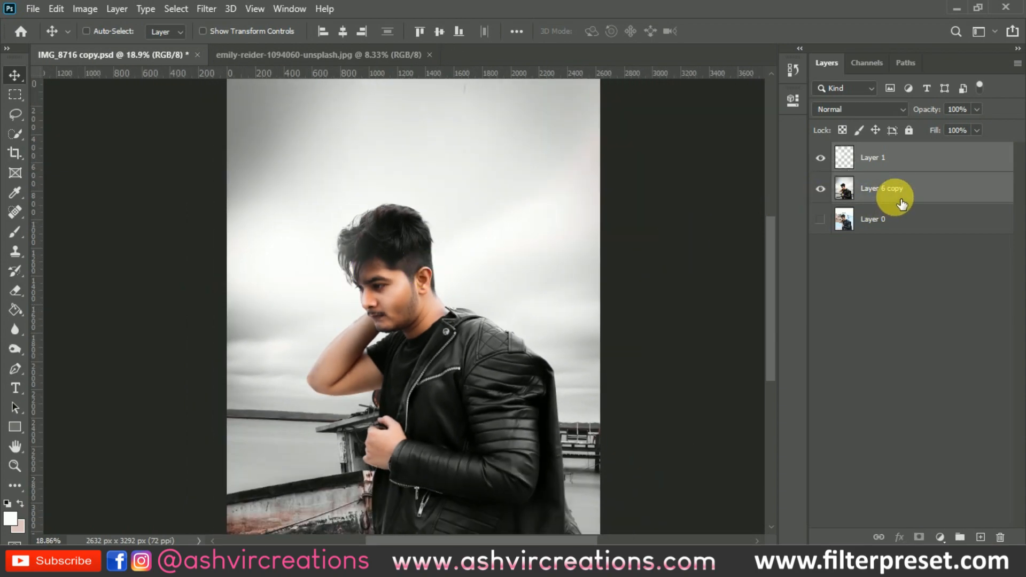
{"action": "key", "text": "ctrl+e"}
{"action": "key", "text": "c"}
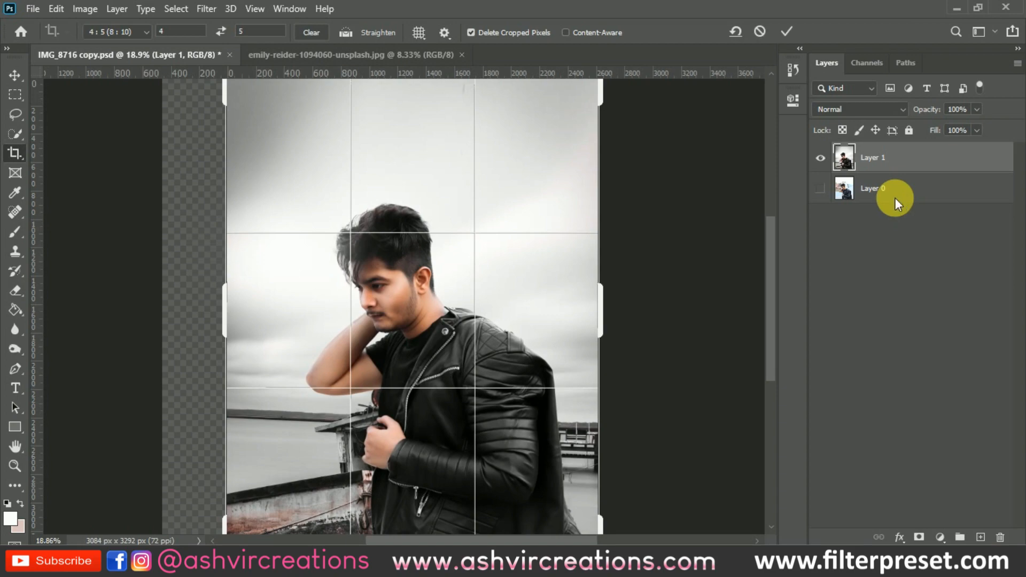
{"action": "key", "text": "v"}
{"action": "scroll", "coordinate": [470, 241], "scroll_direction": "down", "scroll_amount": 2}
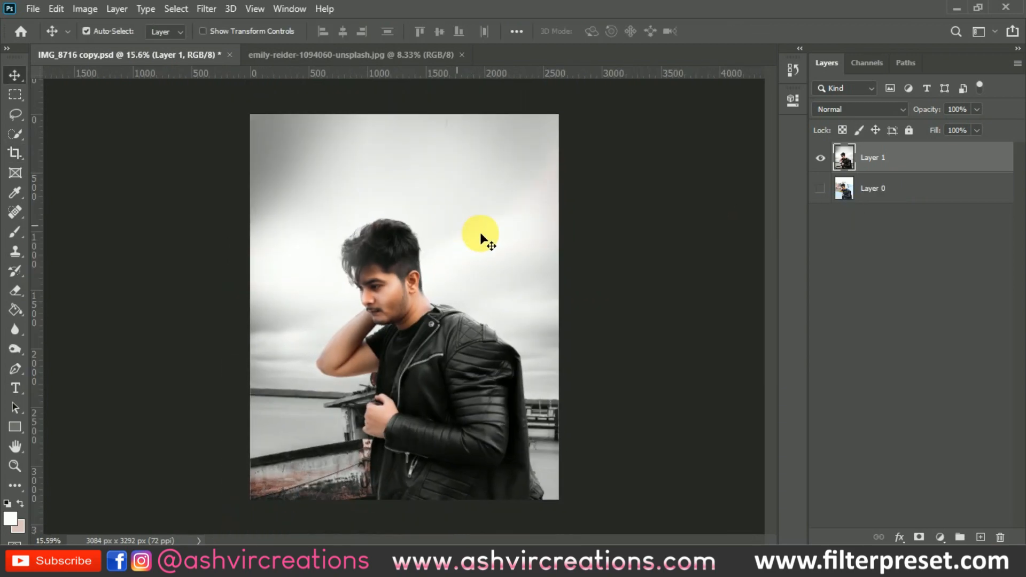
Examine the man's face, hair and jacket up close, and view the whole composition again
{"action": "right_click", "coordinate": [914, 167]}
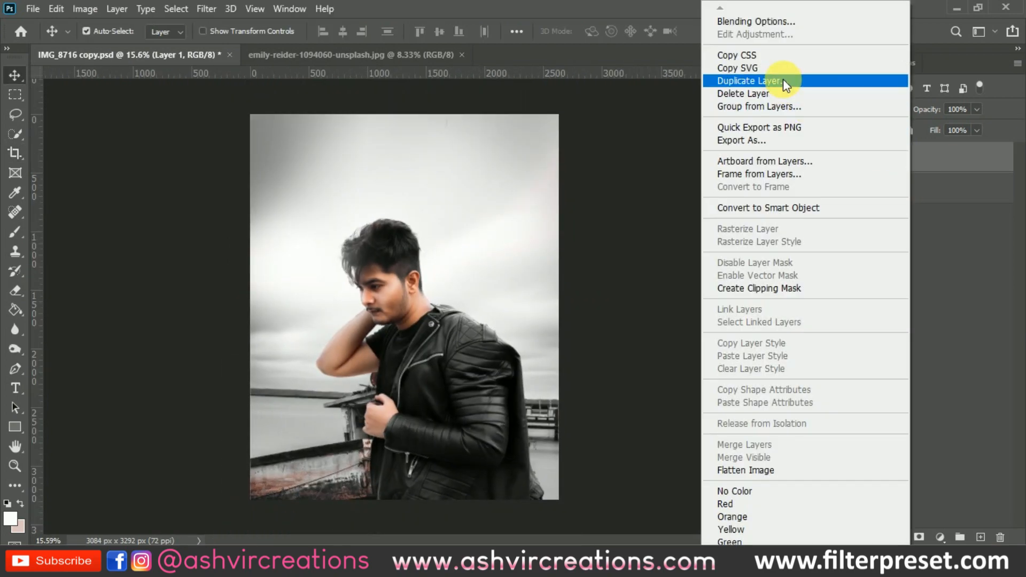
{"action": "left_click", "coordinate": [436, 299]}
{"action": "scroll", "coordinate": [396, 315], "scroll_direction": "up", "scroll_amount": 12}
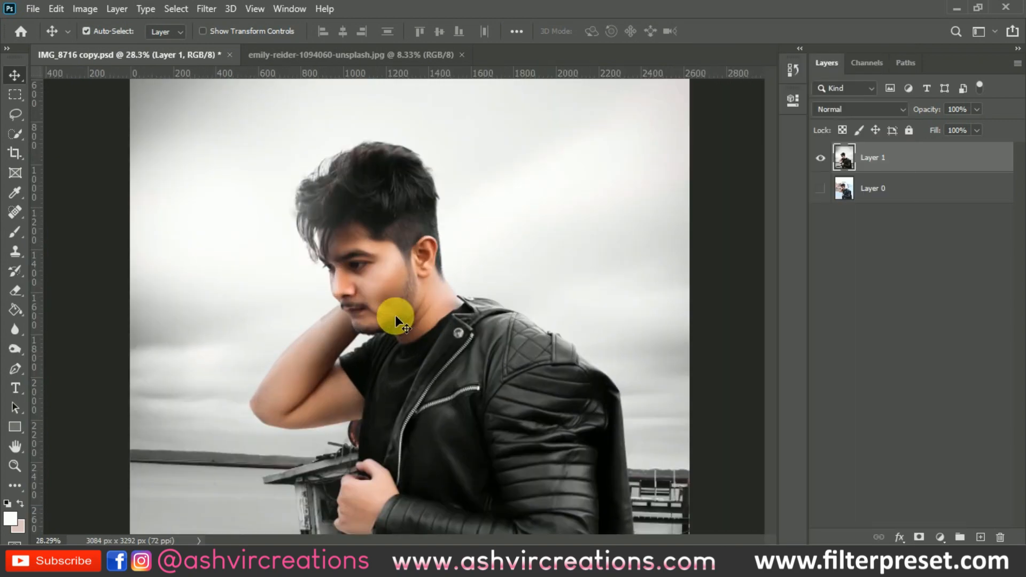
{"action": "scroll", "coordinate": [393, 306], "scroll_direction": "up", "scroll_amount": 1}
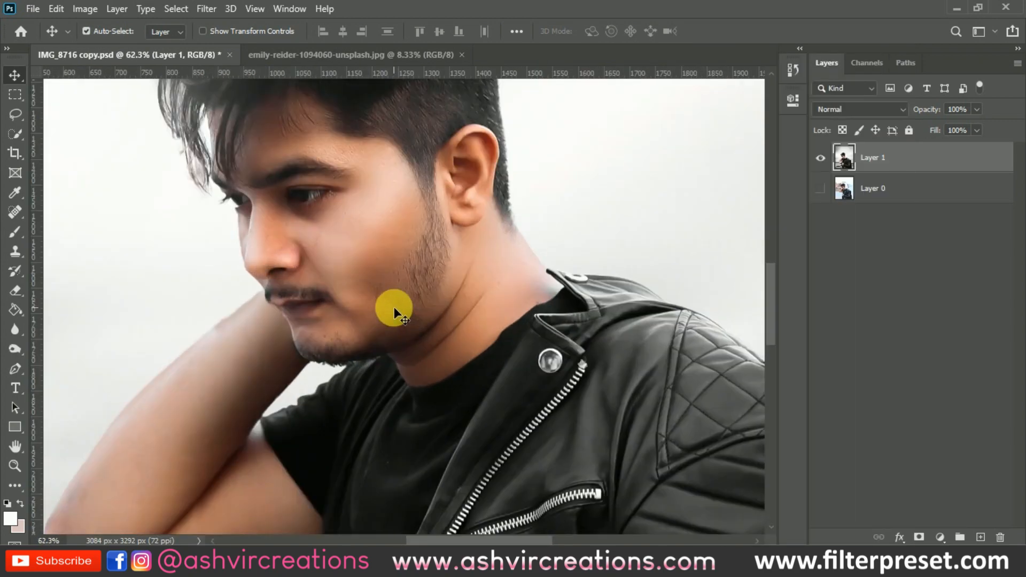
{"action": "scroll", "coordinate": [395, 303], "scroll_direction": "up", "scroll_amount": 1}
{"action": "scroll", "coordinate": [437, 291], "scroll_direction": "down", "scroll_amount": 9}
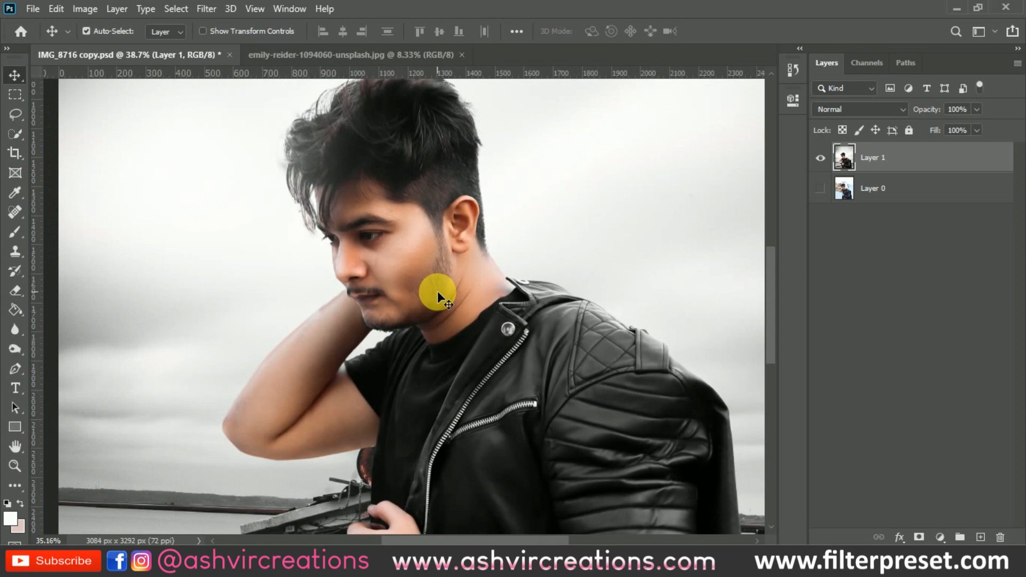
{"action": "scroll", "coordinate": [437, 290], "scroll_direction": "down", "scroll_amount": 2}
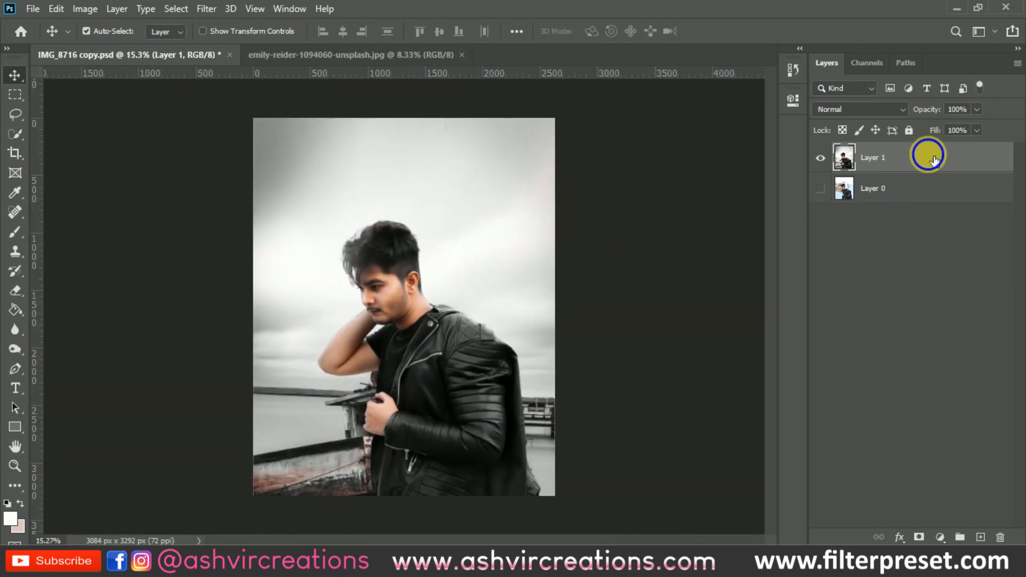
Duplicate Layer 1 as Layer 1 copy and set the copy's blend mode to Screen
{"action": "right_click", "coordinate": [923, 153]}
{"action": "left_click", "coordinate": [780, 78]}
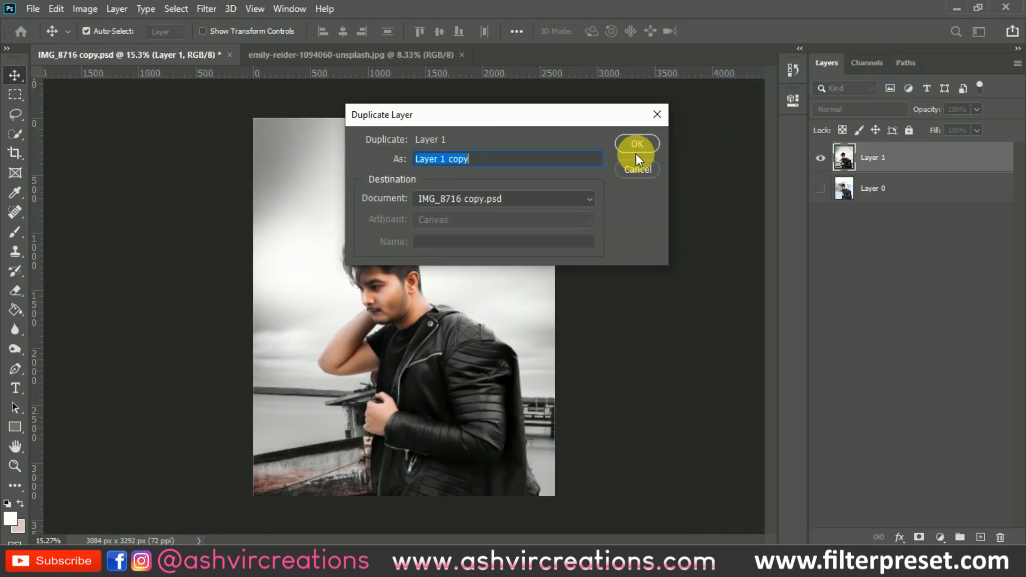
{"action": "left_click", "coordinate": [637, 143]}
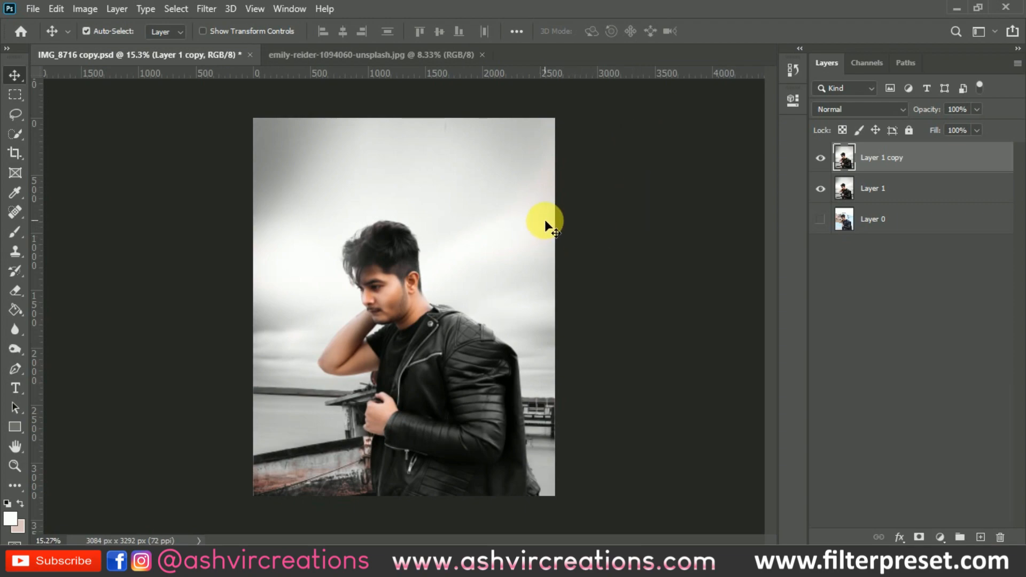
{"action": "left_click", "coordinate": [875, 110]}
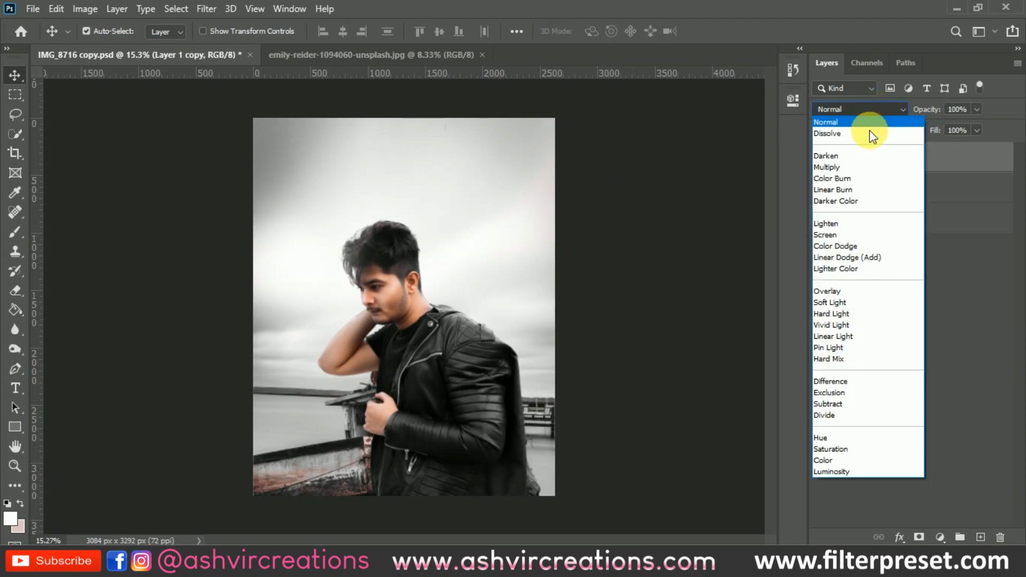
{"action": "left_click", "coordinate": [832, 233]}
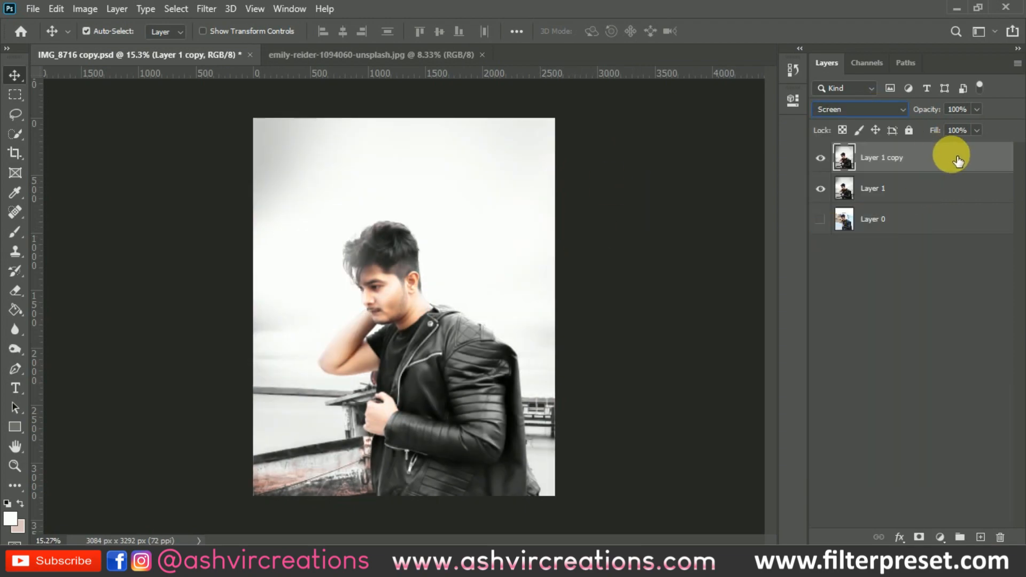
Restrict Layer 1 copy to the highlights by splitting the Blend If underlying layer's black point to about 165 / 222
{"action": "left_click", "coordinate": [986, 156]}
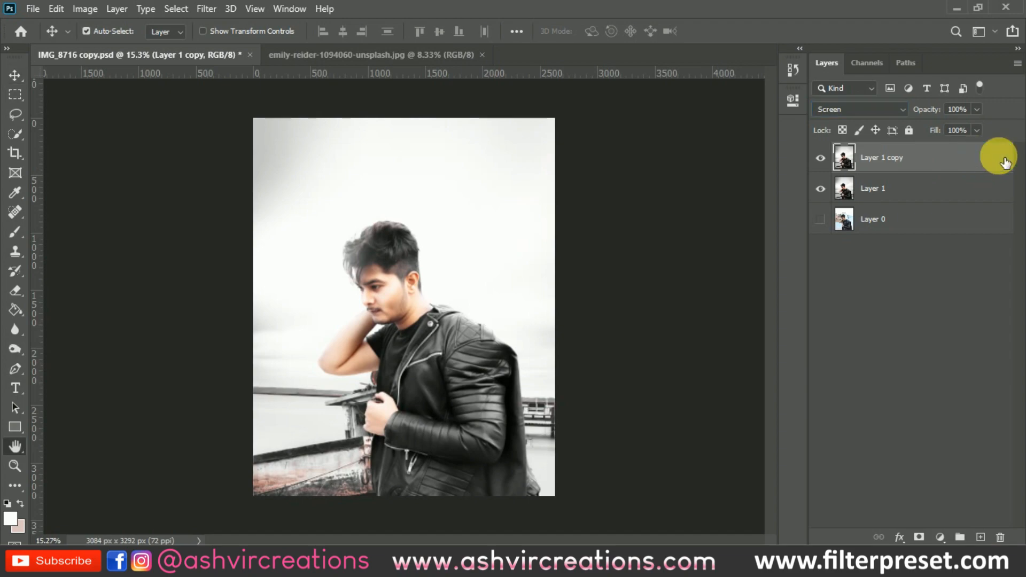
{"action": "double_click", "coordinate": [905, 165]}
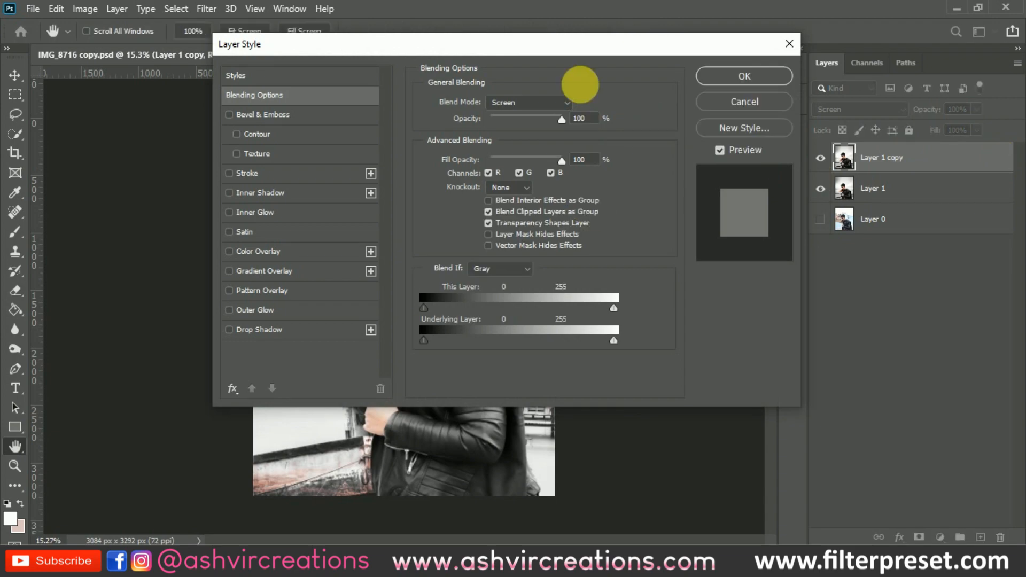
{"action": "left_click_drag", "start_coordinate": [585, 46], "coordinate": [826, 40]}
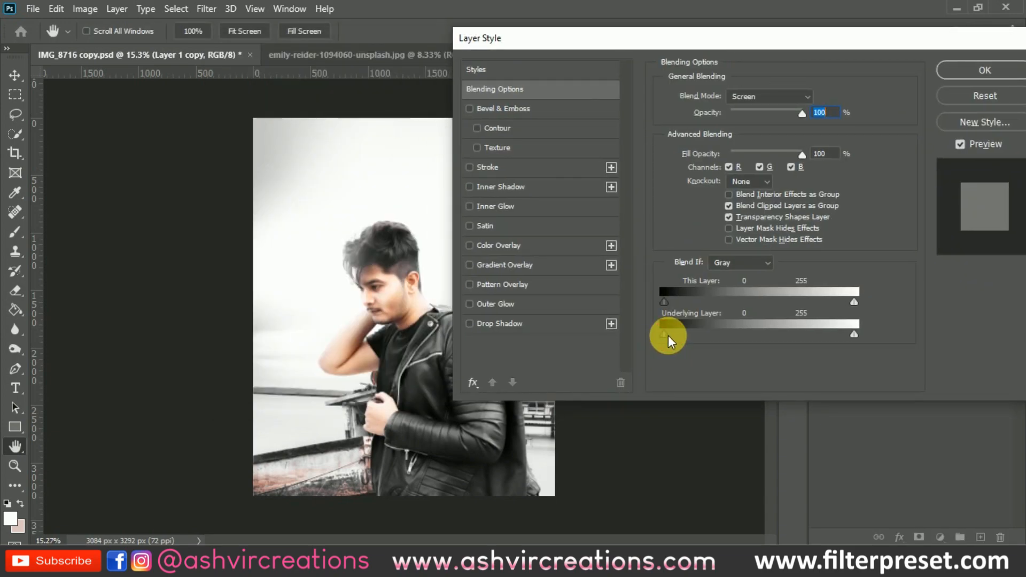
{"action": "left_click_drag", "start_coordinate": [668, 335], "coordinate": [820, 337]}
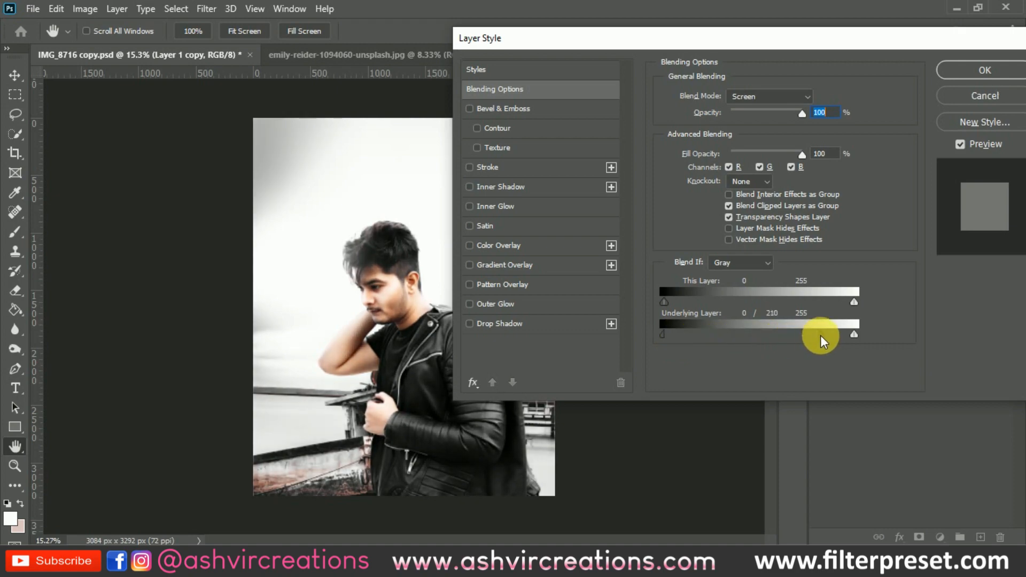
{"action": "left_click_drag", "start_coordinate": [664, 335], "coordinate": [789, 333]}
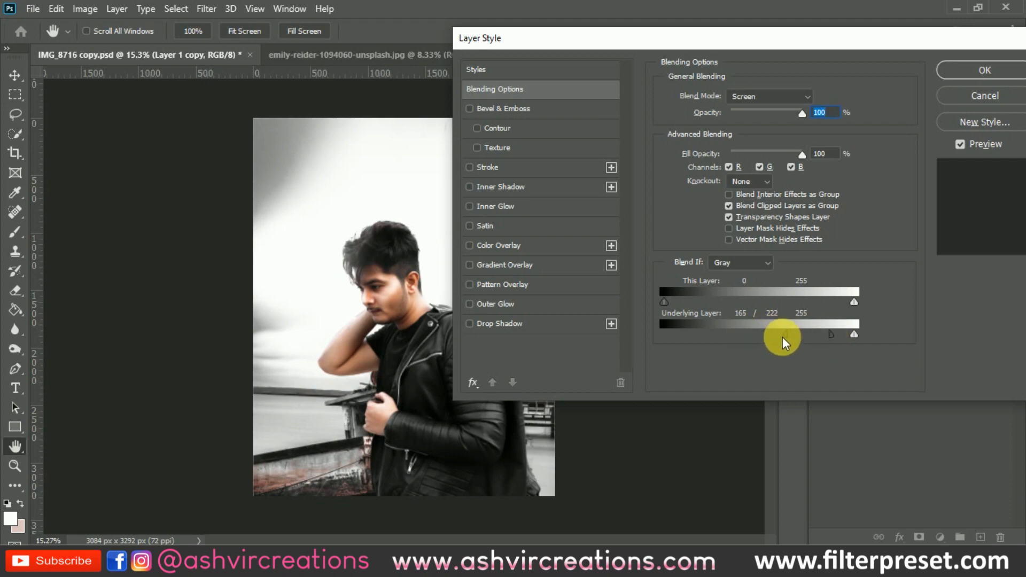
{"action": "mouse_move", "coordinate": [781, 333]}
{"action": "left_mouse_down"}
{"action": "mouse_move", "coordinate": [767, 334]}
{"action": "mouse_move", "coordinate": [783, 335]}
{"action": "left_mouse_up"}
{"action": "left_click", "coordinate": [955, 69]}
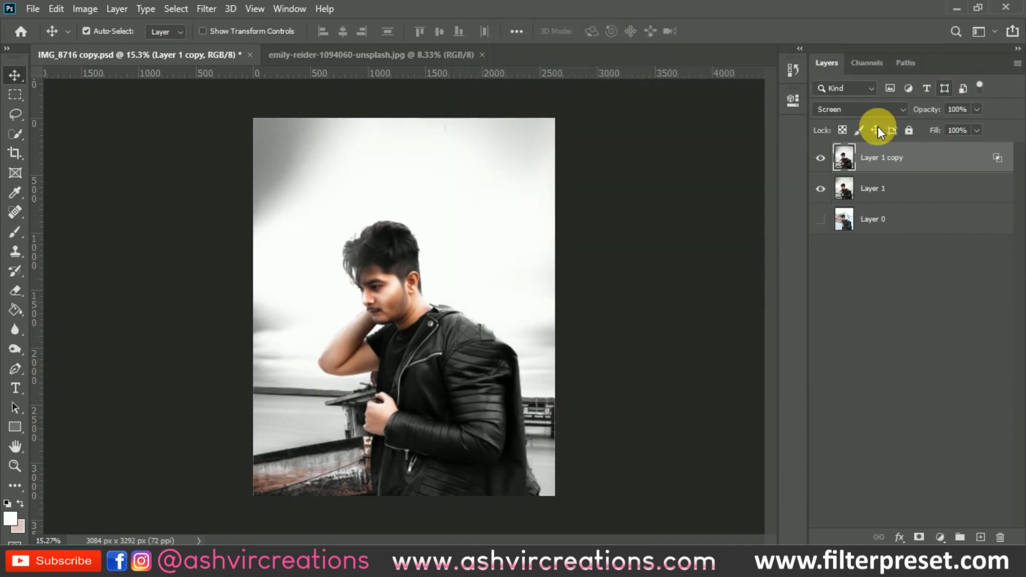
Duplicate Layer 1 again, placing the new copy beneath the Screen layer
{"action": "left_click", "coordinate": [899, 193]}
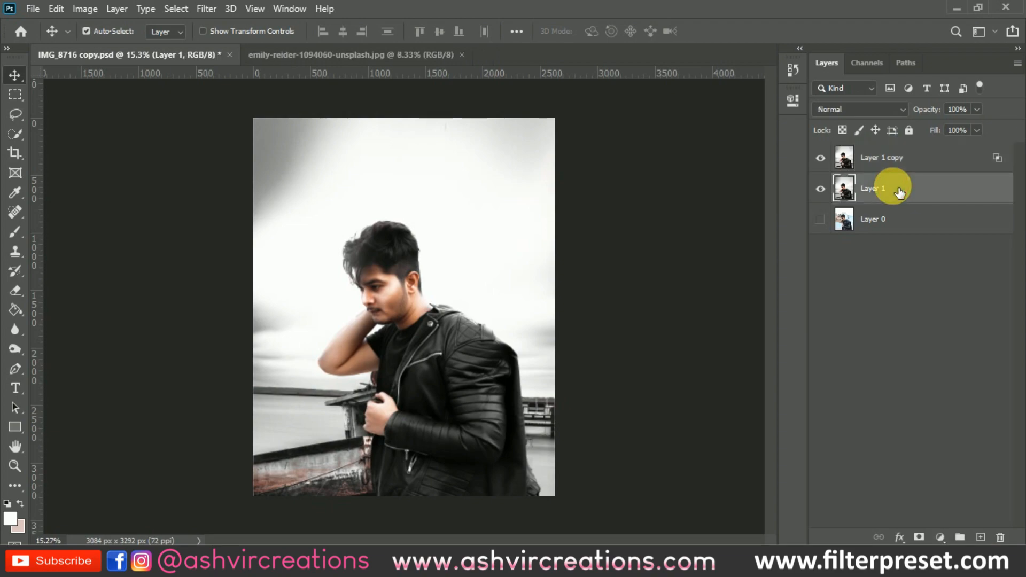
{"action": "key", "text": "ctrl+j"}
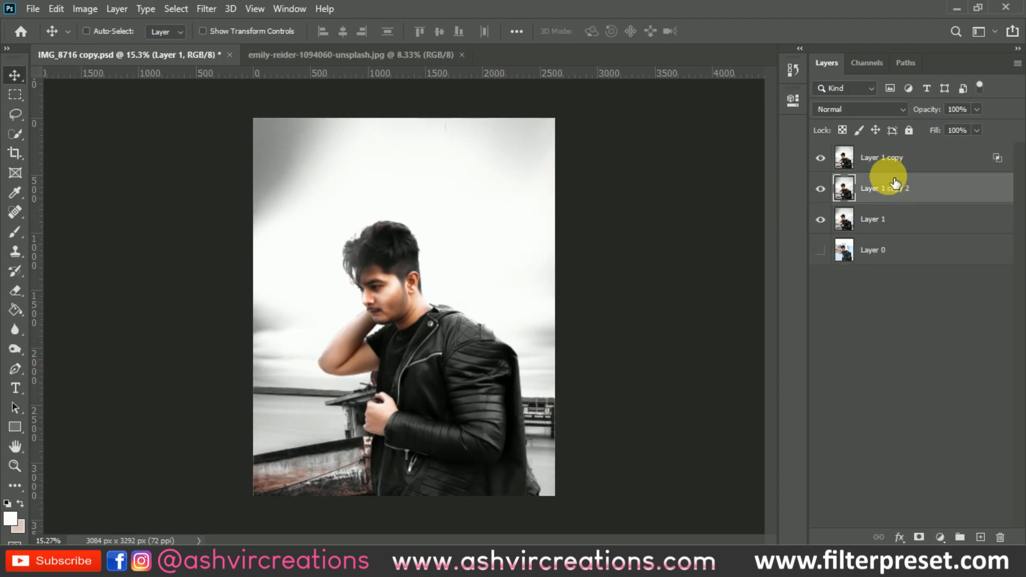
Move Layer 1 copy 2 above the Screen layer and set its blend mode to Multiply
{"action": "left_click_drag", "start_coordinate": [889, 155], "coordinate": [887, 150]}
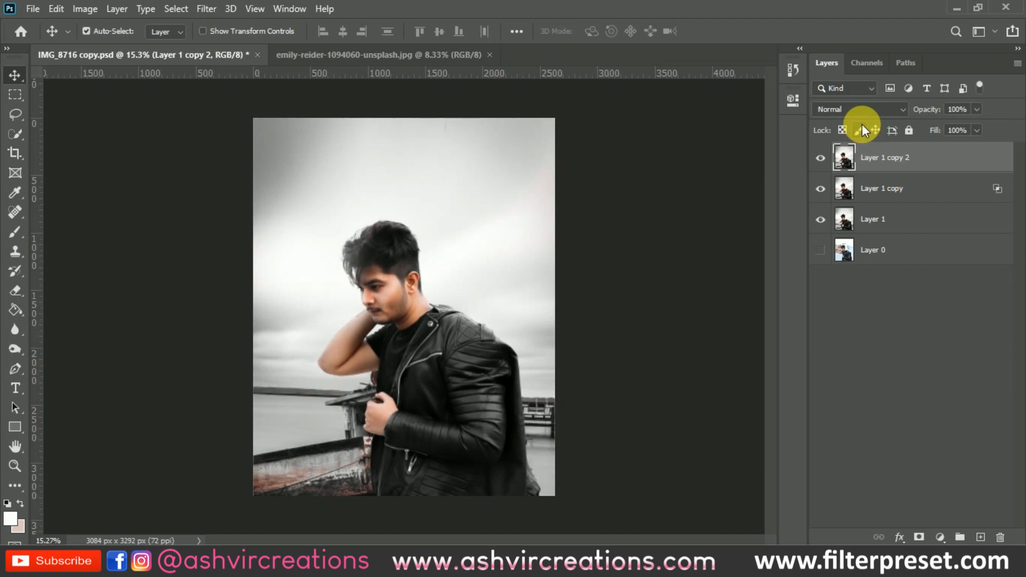
{"action": "left_click", "coordinate": [858, 105]}
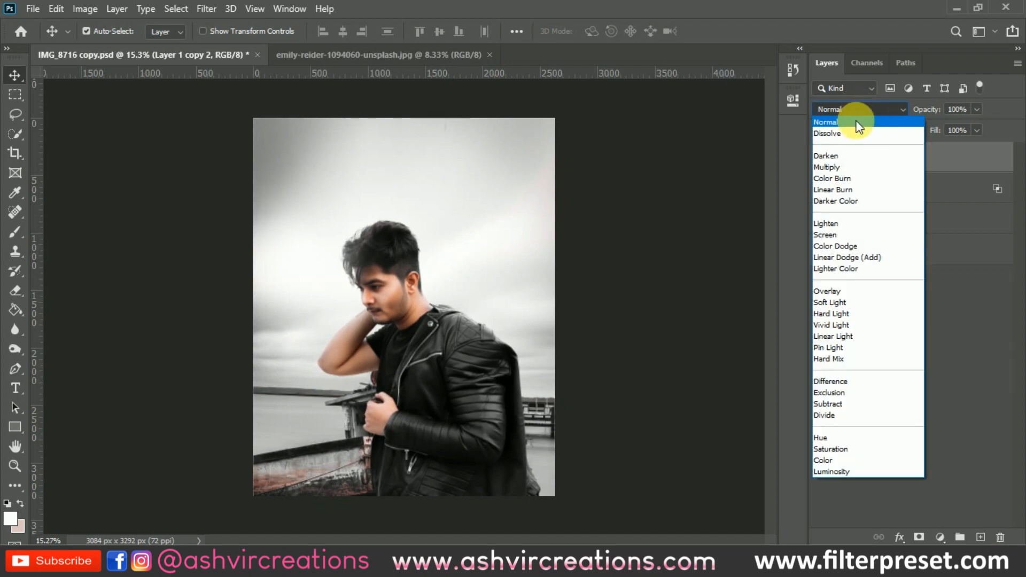
{"action": "left_click", "coordinate": [850, 165]}
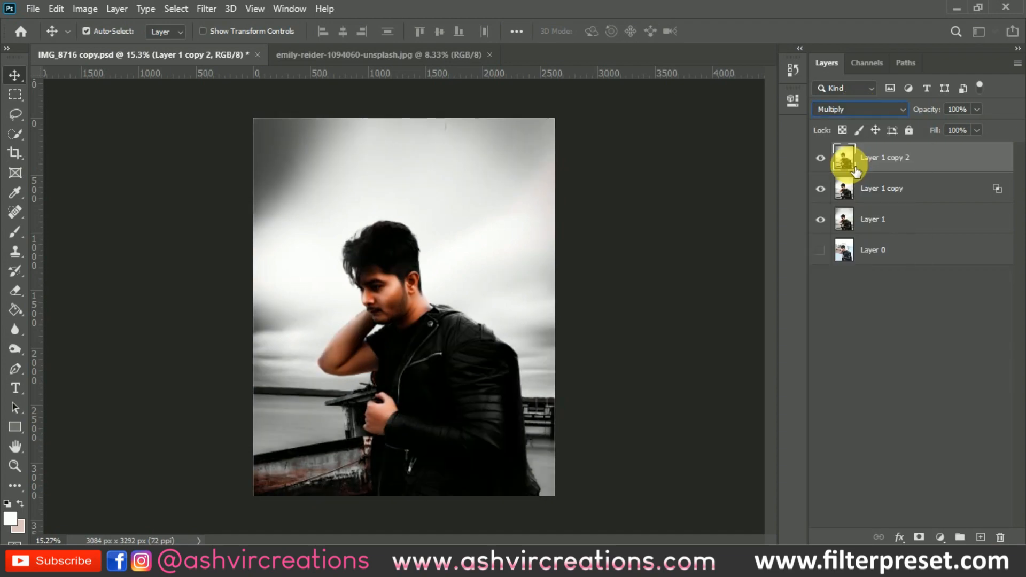
Restrict Layer 1 copy 2 to the shadows by splitting the Blend If underlying layer's white point to about 95 / 186
{"action": "right_click", "coordinate": [986, 155]}
{"action": "left_click", "coordinate": [878, 27]}
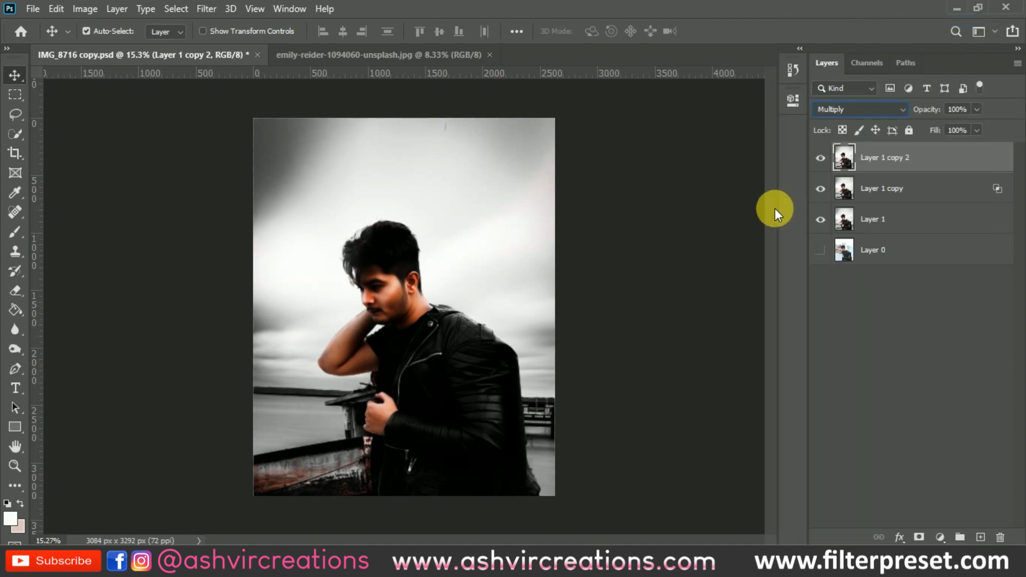
{"action": "double_click", "coordinate": [971, 162]}
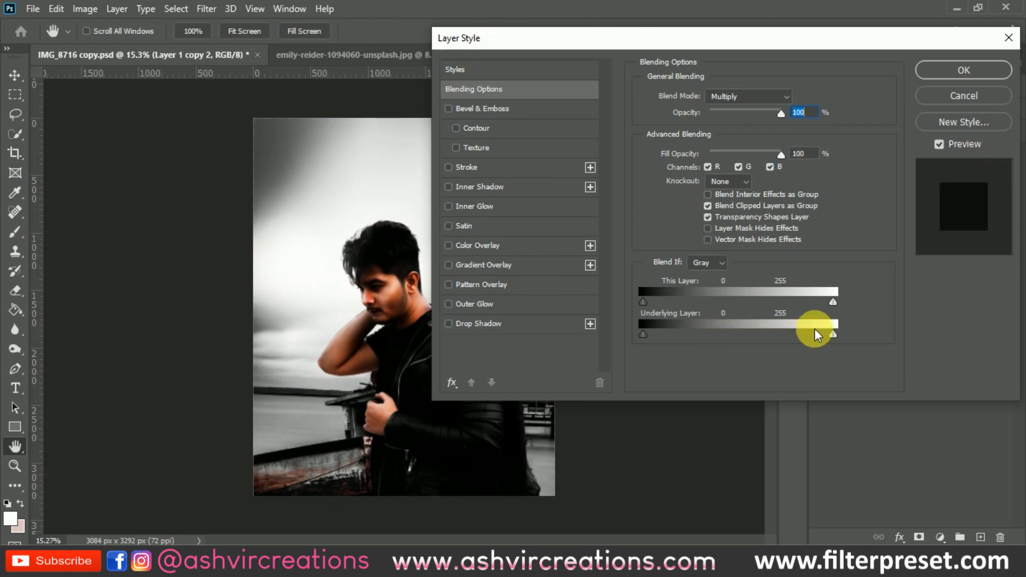
{"action": "left_click_drag", "start_coordinate": [832, 334], "coordinate": [724, 340]}
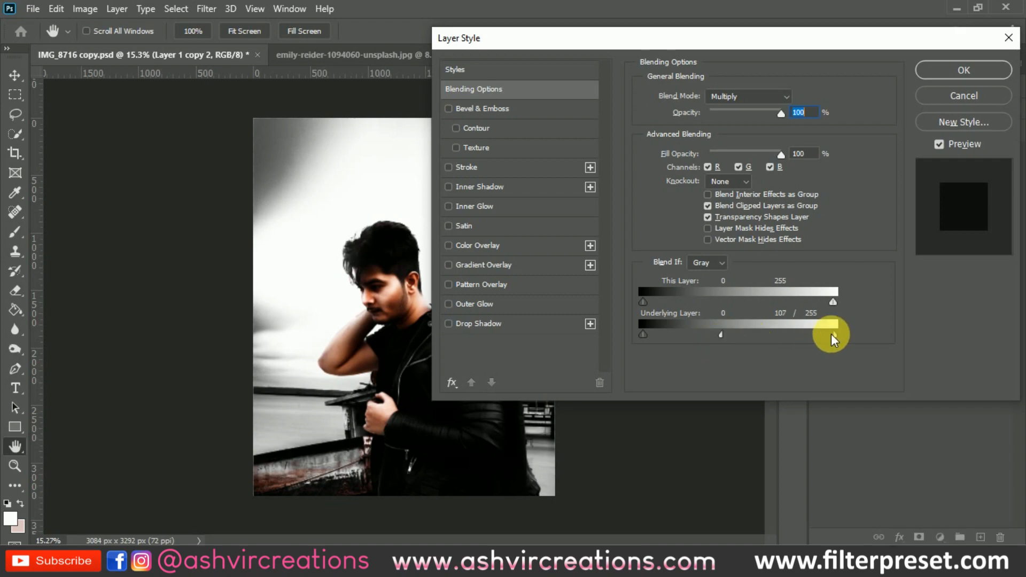
{"action": "mouse_move", "coordinate": [797, 332]}
{"action": "left_mouse_down"}
{"action": "mouse_move", "coordinate": [760, 332]}
{"action": "mouse_move", "coordinate": [792, 329]}
{"action": "mouse_move", "coordinate": [781, 333]}
{"action": "left_mouse_up"}
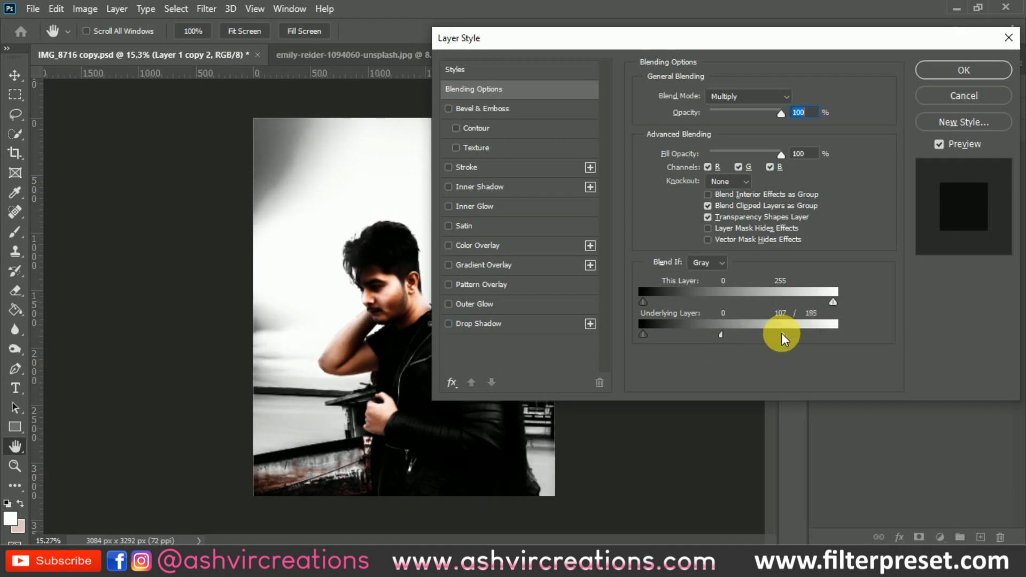
{"action": "mouse_move", "coordinate": [700, 333]}
{"action": "left_mouse_down"}
{"action": "mouse_move", "coordinate": [675, 335]}
{"action": "mouse_move", "coordinate": [714, 332]}
{"action": "left_mouse_up"}
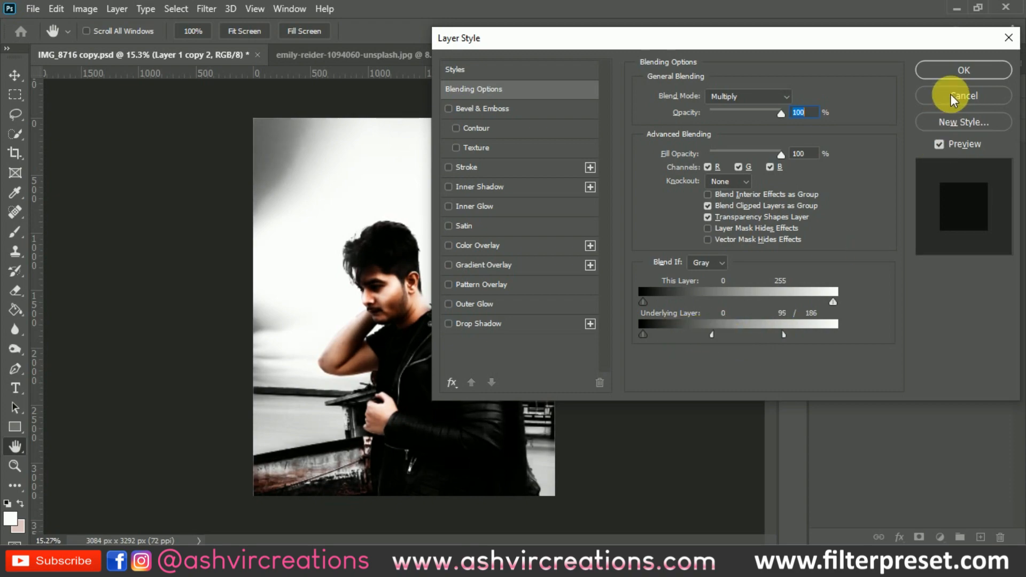
{"action": "left_click", "coordinate": [957, 72]}
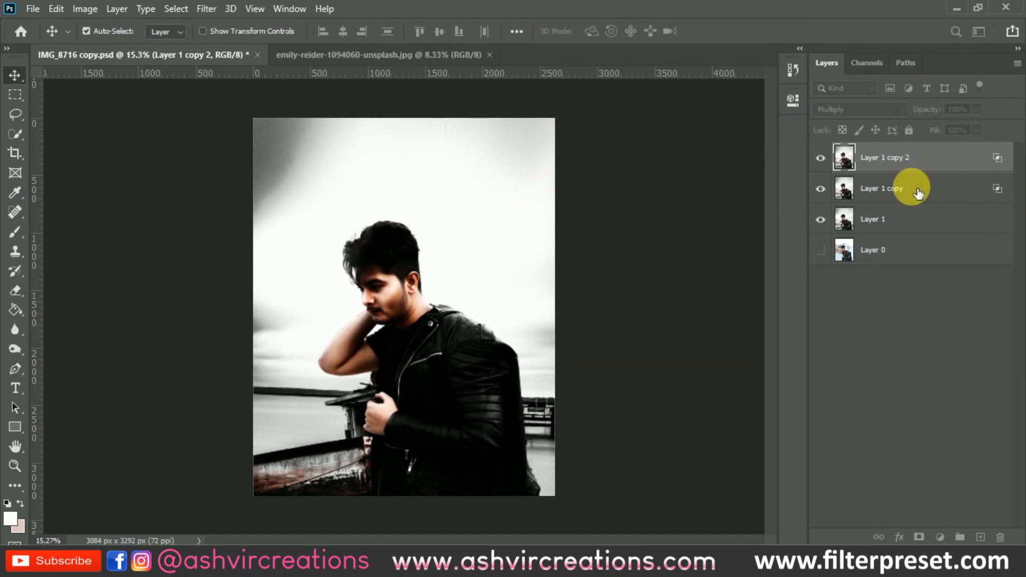
Group the Multiply and Screen copies of Layer 1 and add a white layer mask to the group
{"action": "left_click", "coordinate": [918, 194], "text": "shift"}
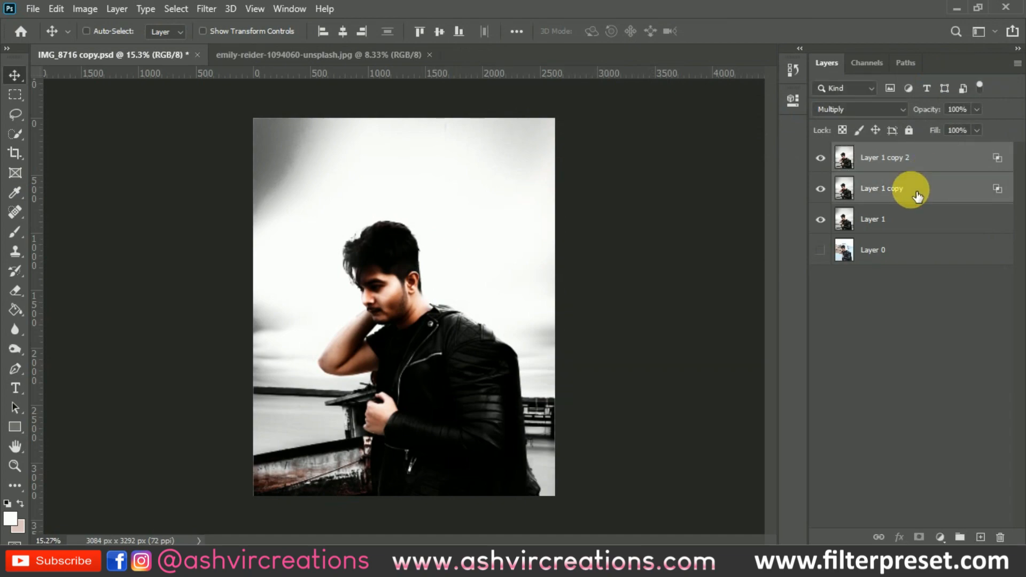
{"action": "key", "text": "ctrl+g"}
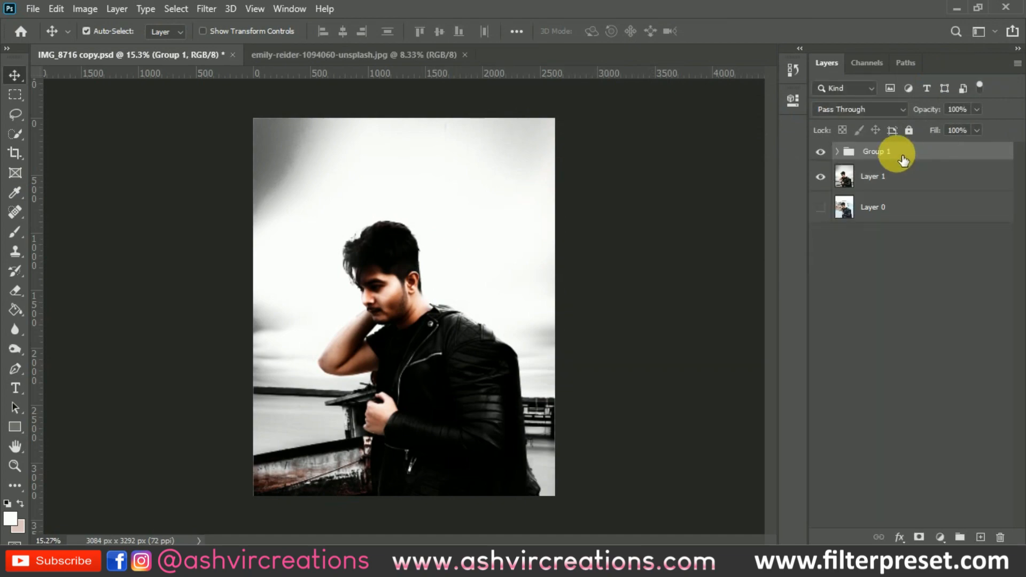
{"action": "left_click", "coordinate": [919, 536]}
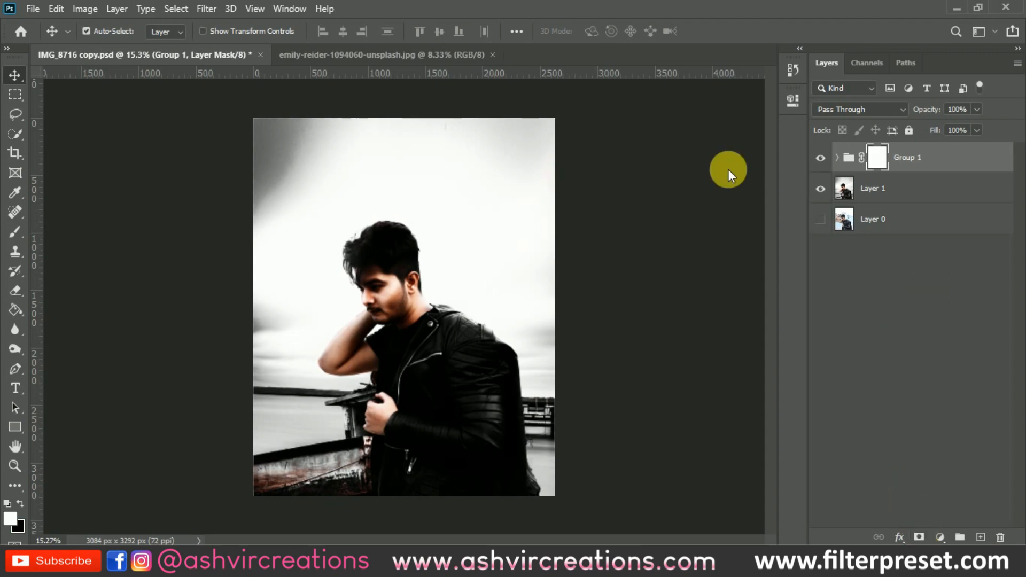
Use Apply Image on Group 1's mask with Layer 1 as source, RGB channel, Multiply blending and 100% opacity
{"action": "left_click", "coordinate": [86, 9]}
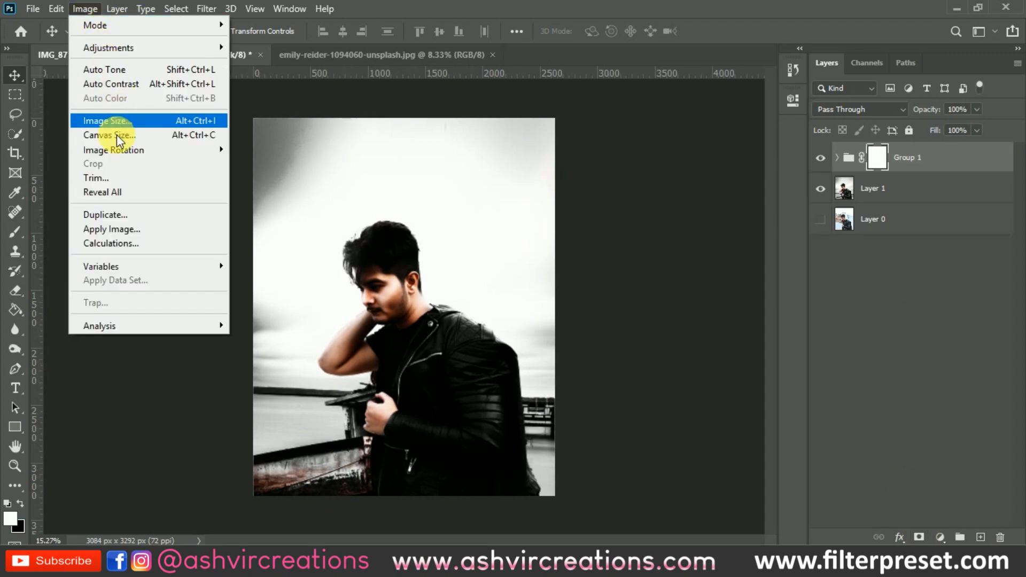
{"action": "left_click", "coordinate": [119, 226]}
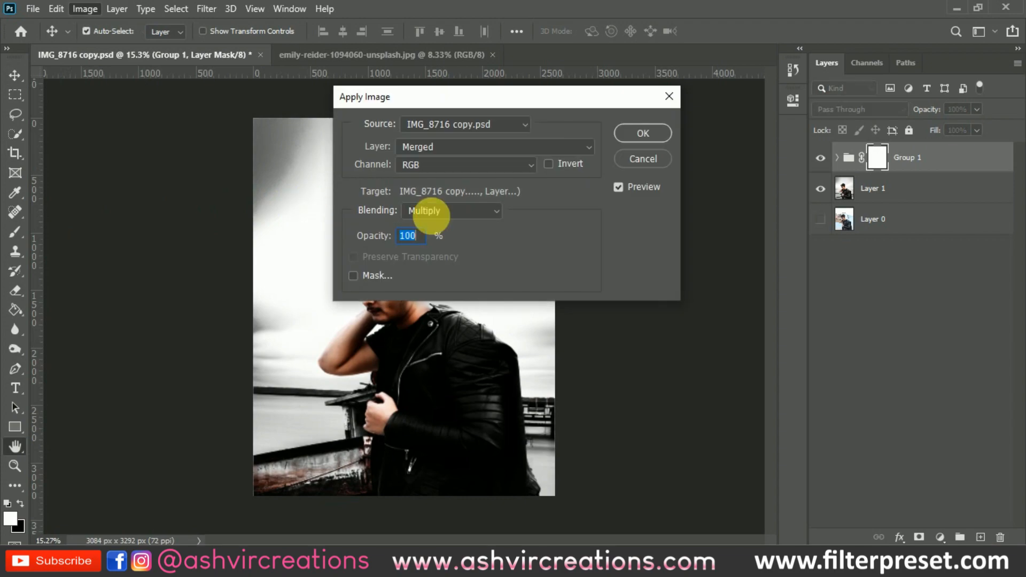
{"action": "left_click", "coordinate": [461, 148]}
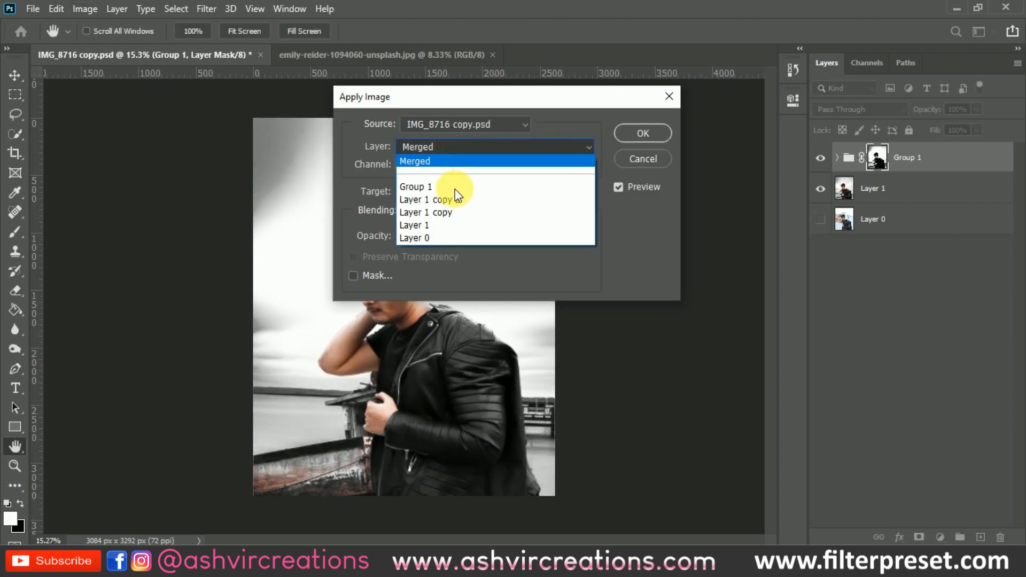
{"action": "left_click", "coordinate": [450, 225]}
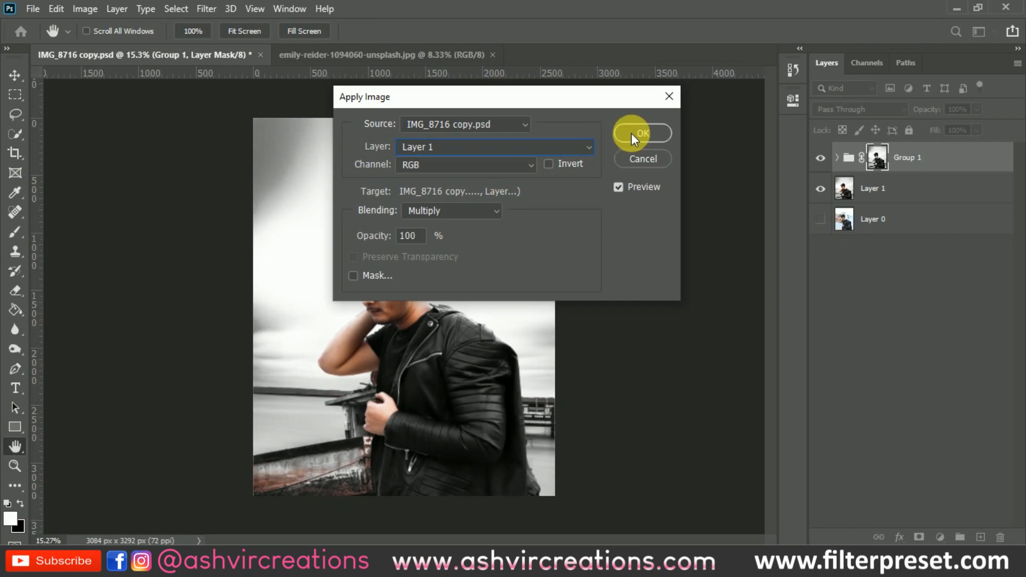
{"action": "left_click", "coordinate": [630, 133]}
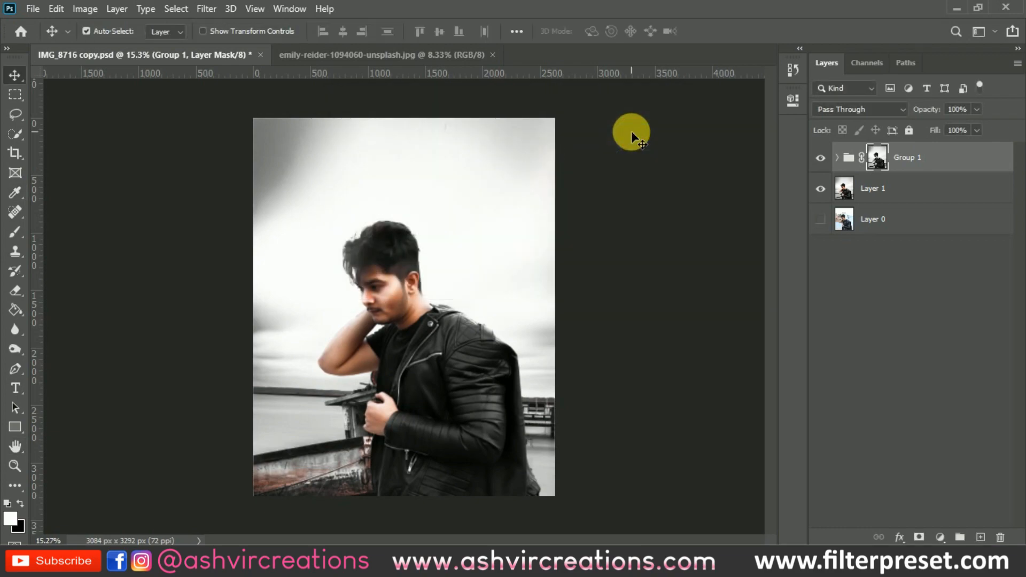
Compare the composition with and without Group 1, and examine the man's arm and face up close
{"action": "scroll", "coordinate": [620, 162], "scroll_direction": "up", "scroll_amount": 1}
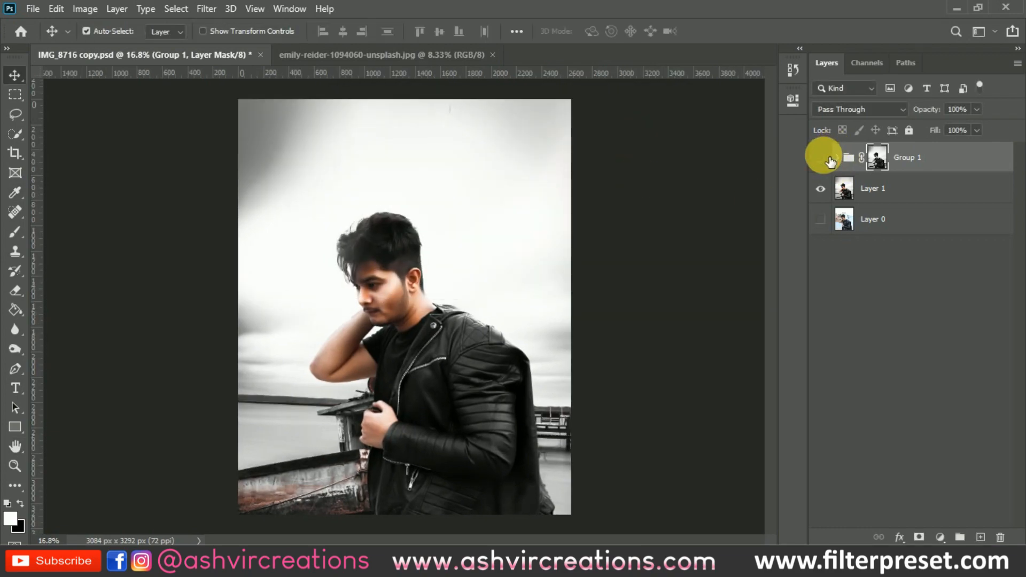
{"action": "left_click", "coordinate": [821, 157]}
{"action": "left_click", "coordinate": [825, 159]}
{"action": "left_click", "coordinate": [825, 161]}
{"action": "left_click", "coordinate": [825, 160]}
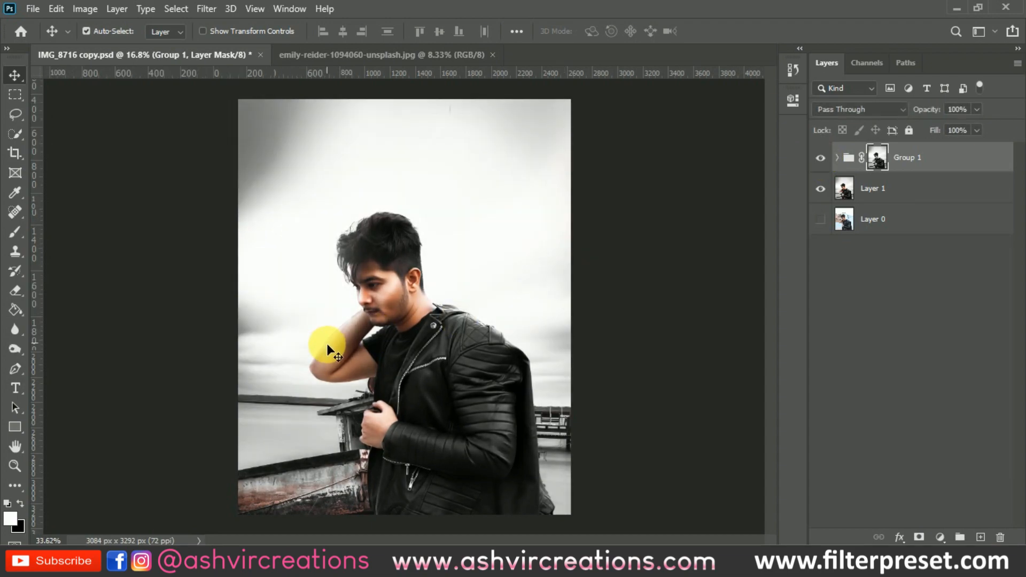
{"action": "scroll", "coordinate": [326, 345], "scroll_direction": "up", "scroll_amount": 10}
{"action": "scroll", "coordinate": [327, 350], "scroll_direction": "down", "scroll_amount": 8}
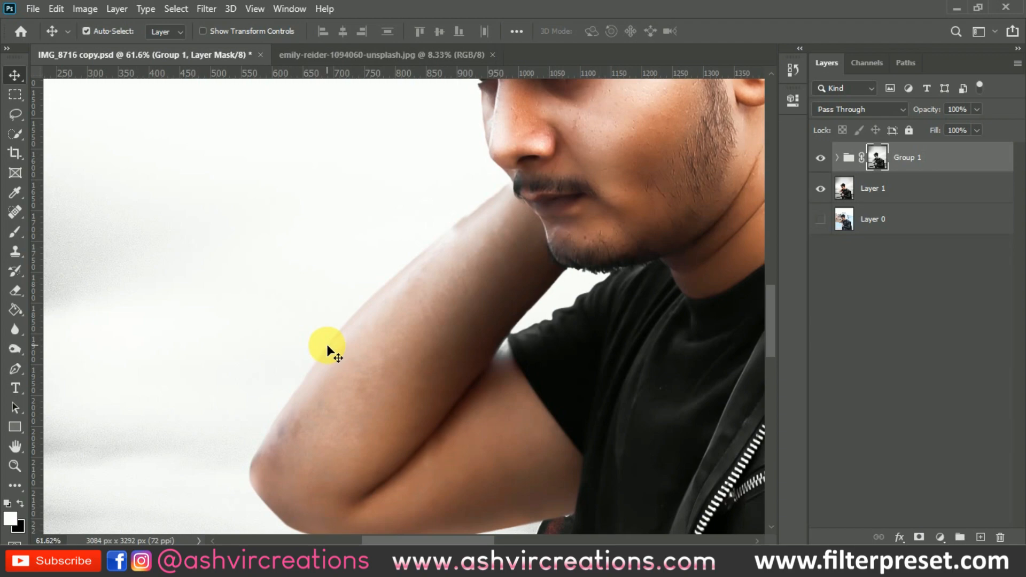
{"action": "scroll", "coordinate": [327, 350], "scroll_direction": "down", "scroll_amount": 3}
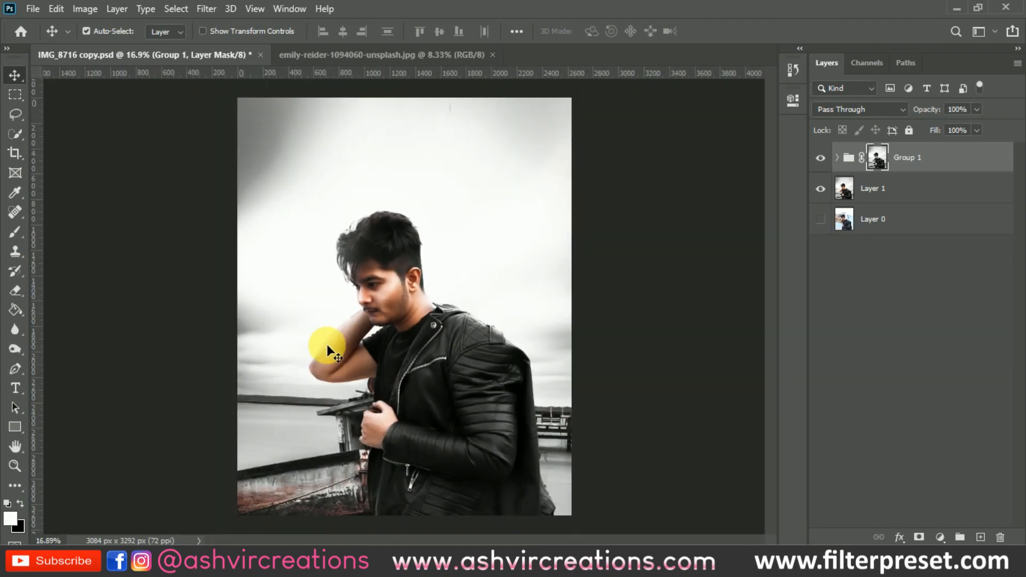
{"action": "left_click", "coordinate": [822, 158]}
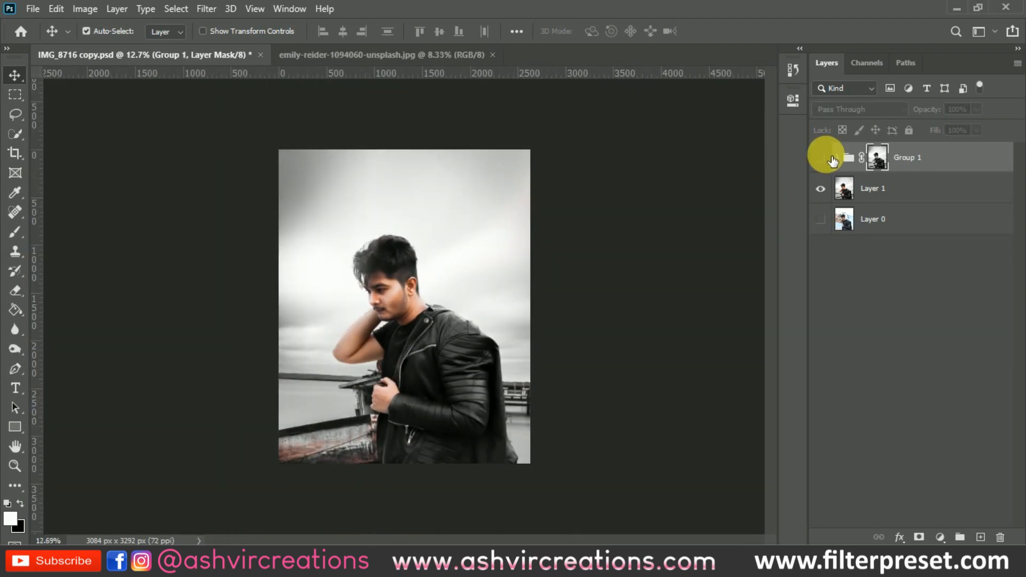
{"action": "left_click", "coordinate": [831, 157]}
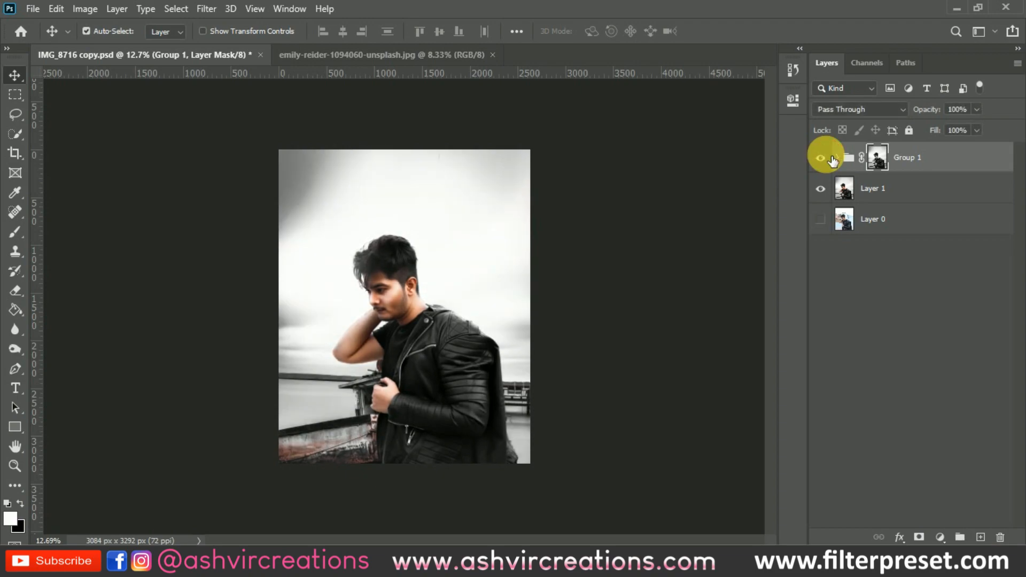
{"action": "left_click", "coordinate": [831, 158]}
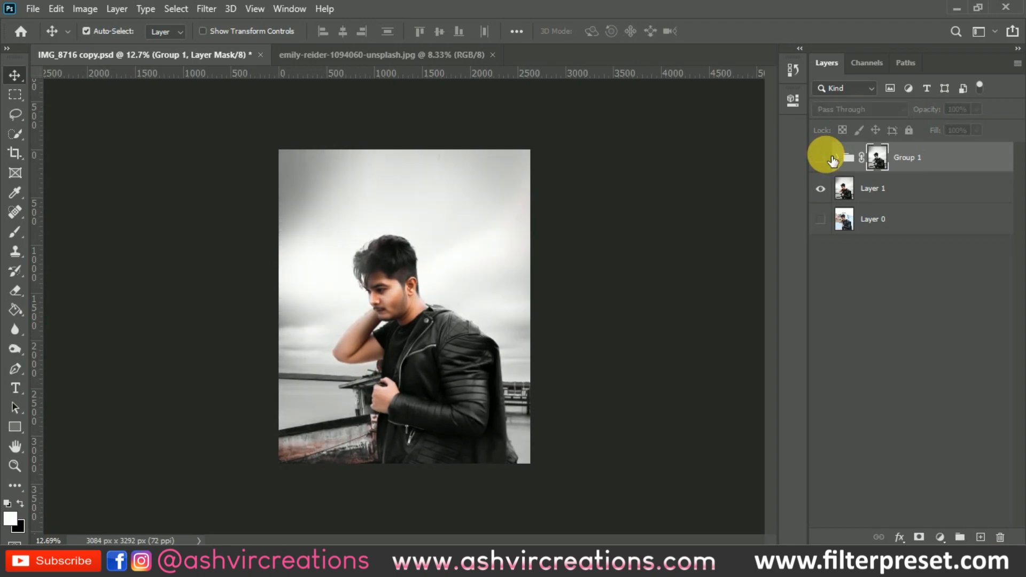
{"action": "left_click", "coordinate": [831, 158]}
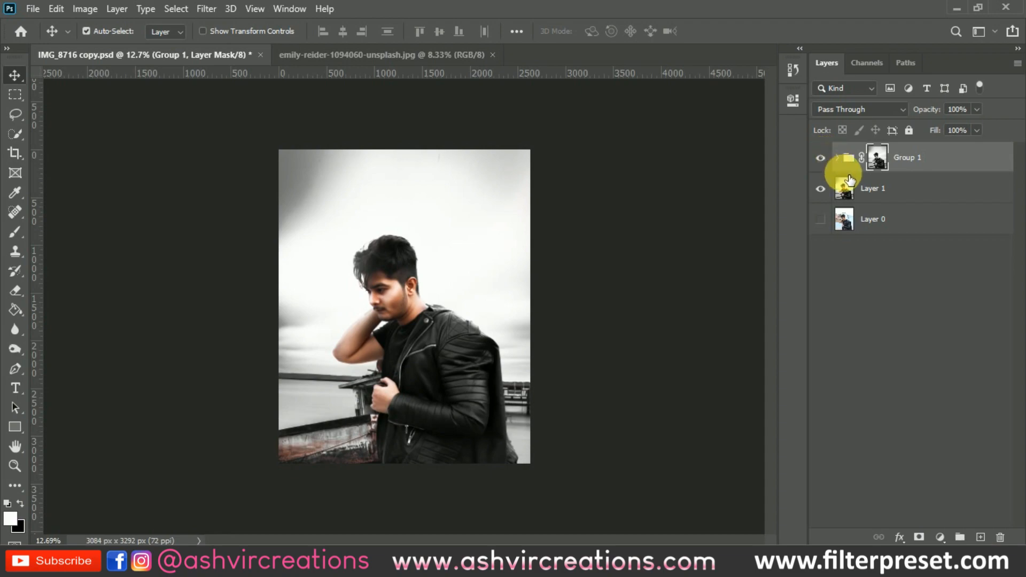
Paint black on Group 1's mask with a large soft brush over the background around the man, hiding the effect there
{"action": "key", "text": "b"}
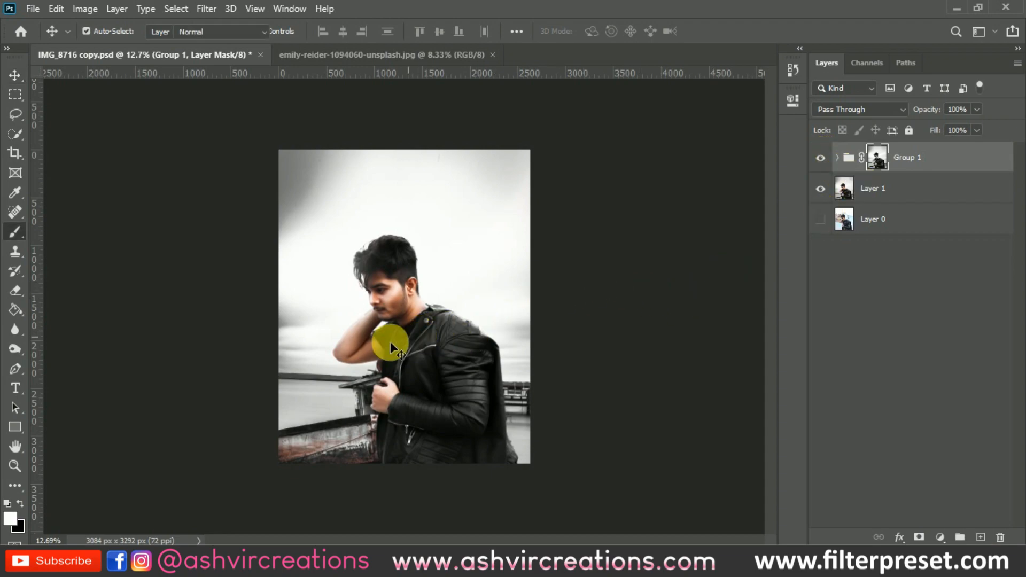
{"action": "key", "text": "ctrl+plus"}
{"action": "key", "text": "bracketright"}
{"action": "key", "text": "bracketright"}
{"action": "key", "text": "bracketright"}
{"action": "key", "text": "bracketright"}
{"action": "key", "text": "bracketright"}
{"action": "key", "text": "bracketright"}
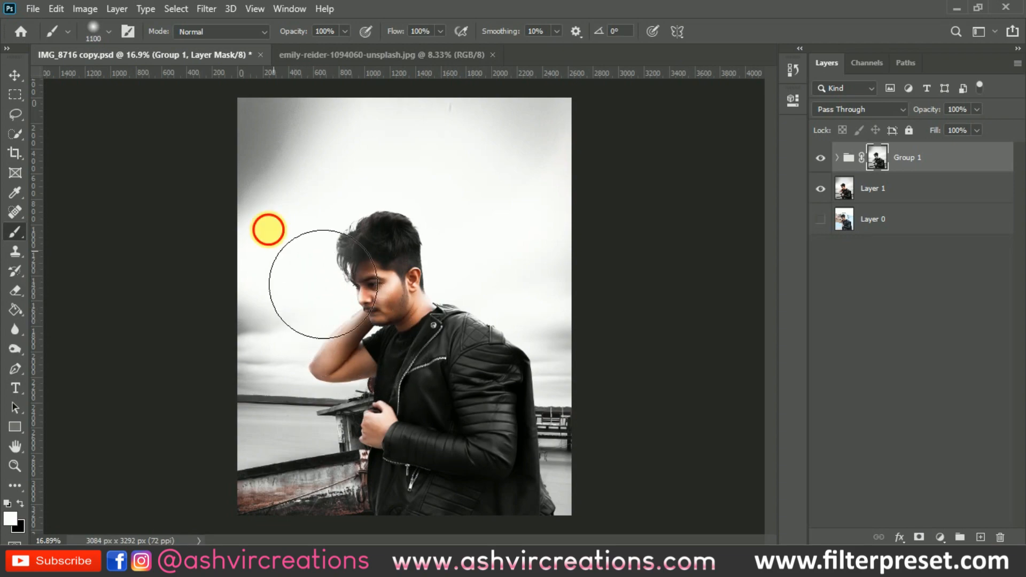
{"action": "left_click", "coordinate": [20, 503]}
{"action": "mouse_move", "coordinate": [267, 164]}
{"action": "left_mouse_down"}
{"action": "mouse_move", "coordinate": [245, 251]}
{"action": "mouse_move", "coordinate": [401, 121]}
{"action": "mouse_move", "coordinate": [565, 153]}
{"action": "mouse_move", "coordinate": [481, 152]}
{"action": "mouse_move", "coordinate": [508, 280]}
{"action": "mouse_move", "coordinate": [542, 286]}
{"action": "mouse_move", "coordinate": [595, 361]}
{"action": "mouse_move", "coordinate": [551, 377]}
{"action": "left_mouse_up"}
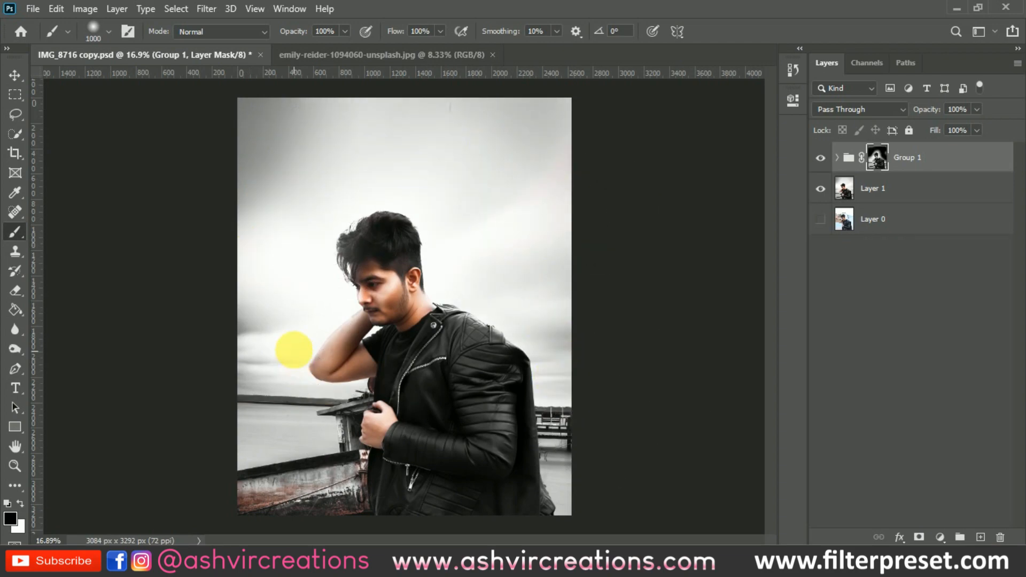
{"action": "key", "text": "bracketleft"}
{"action": "key", "text": "bracketleft"}
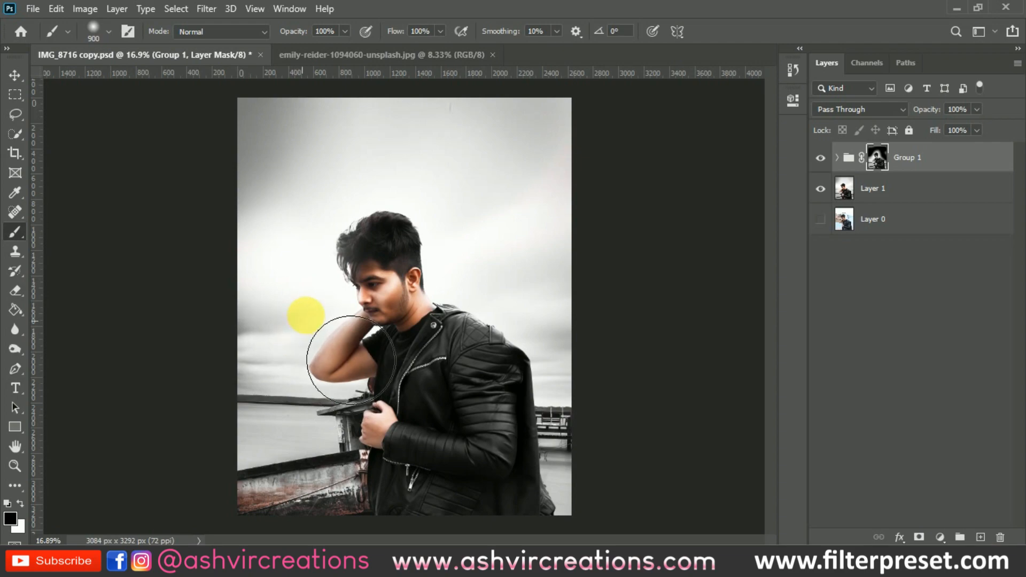
{"action": "key", "text": "bracketleft"}
{"action": "key", "text": "bracketleft"}
{"action": "key", "text": "bracketleft"}
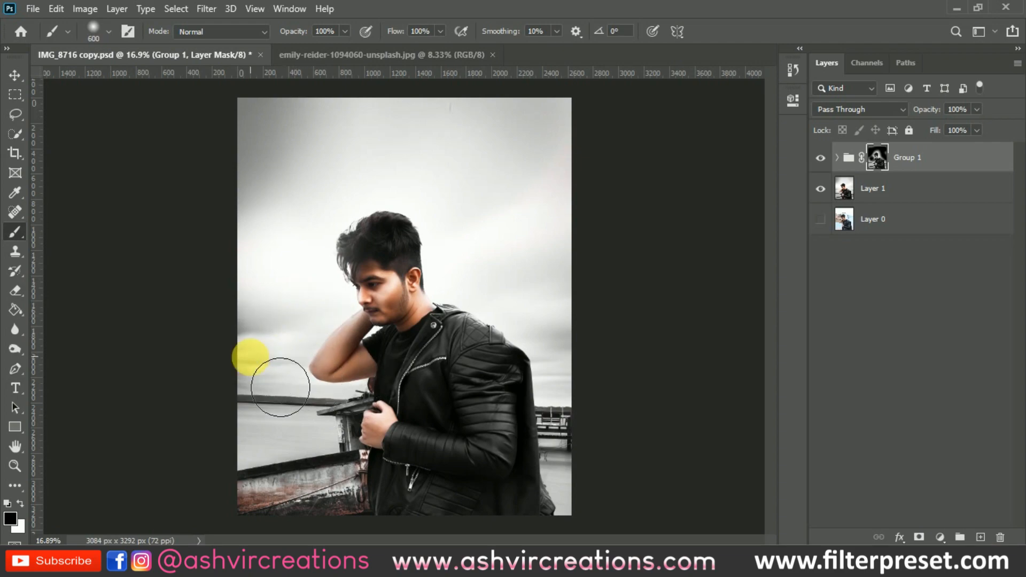
{"action": "key", "text": "bracketright"}
{"action": "key", "text": "bracketright"}
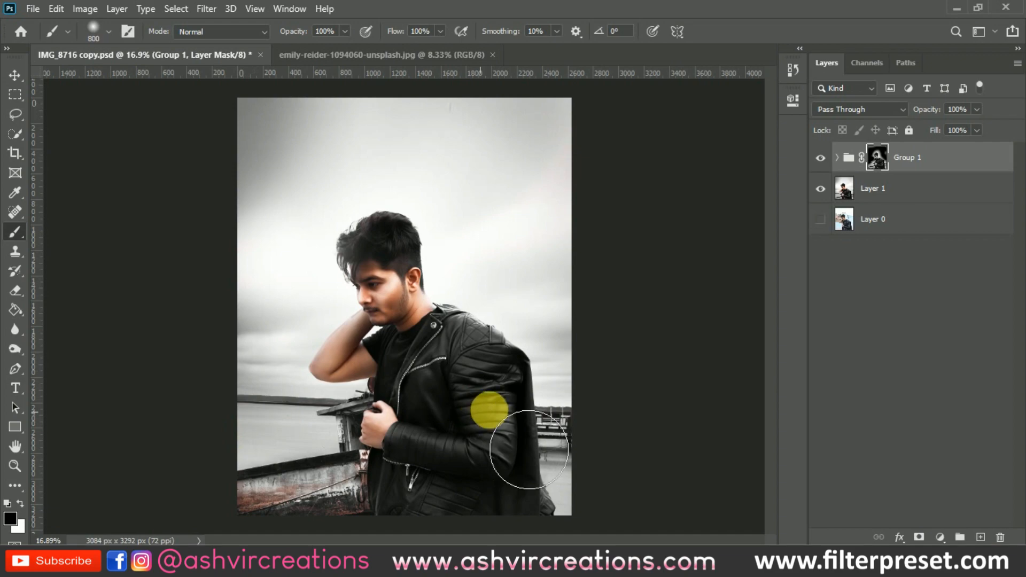
Compare the image with and without the masked Group 1, and view the man's face and jacket up close
{"action": "left_click", "coordinate": [820, 158]}
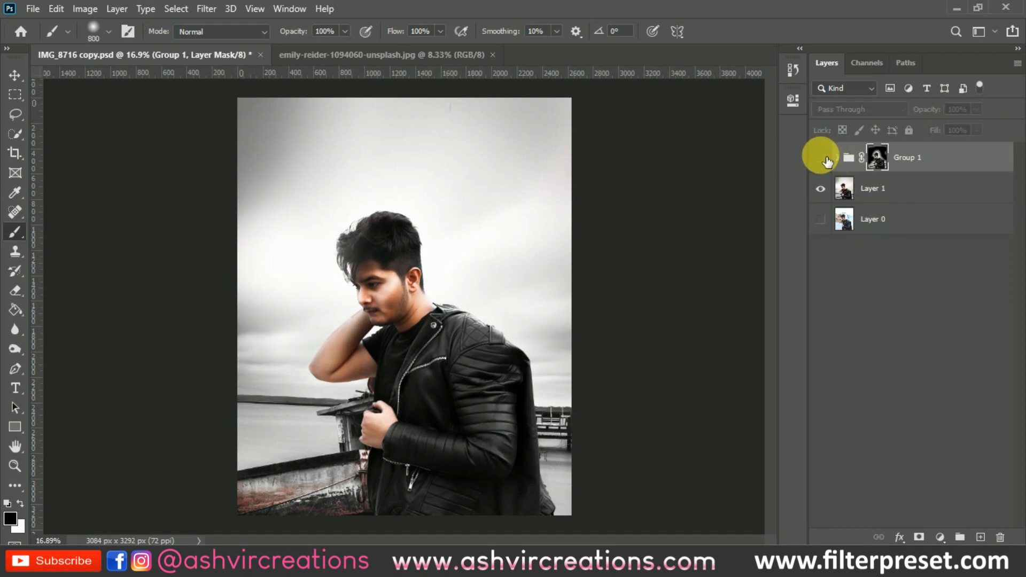
{"action": "left_click", "coordinate": [820, 158]}
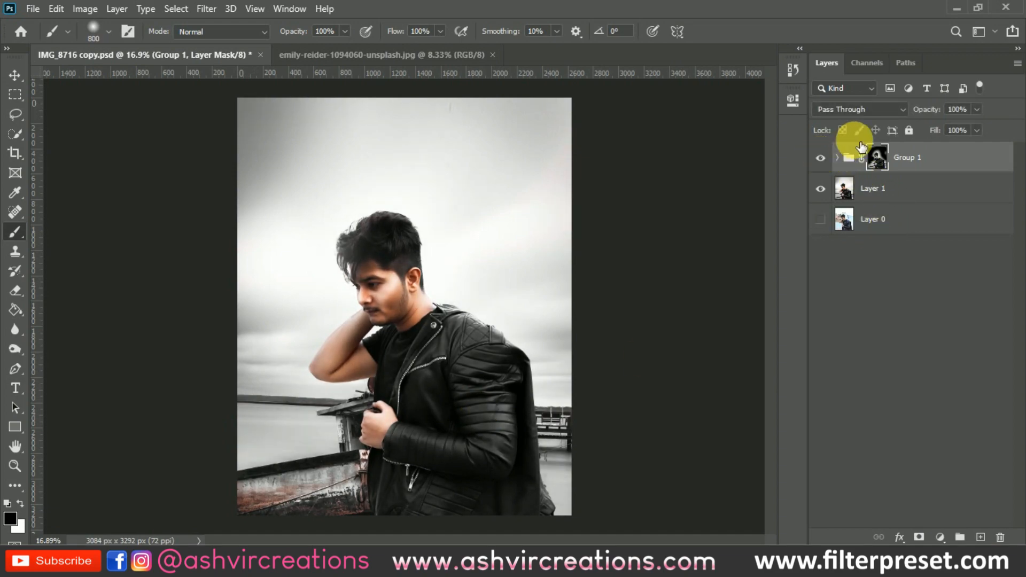
{"action": "mouse_move", "coordinate": [938, 109]}
{"action": "left_mouse_down"}
{"action": "mouse_move", "coordinate": [907, 113]}
{"action": "mouse_move", "coordinate": [941, 109]}
{"action": "left_mouse_up"}
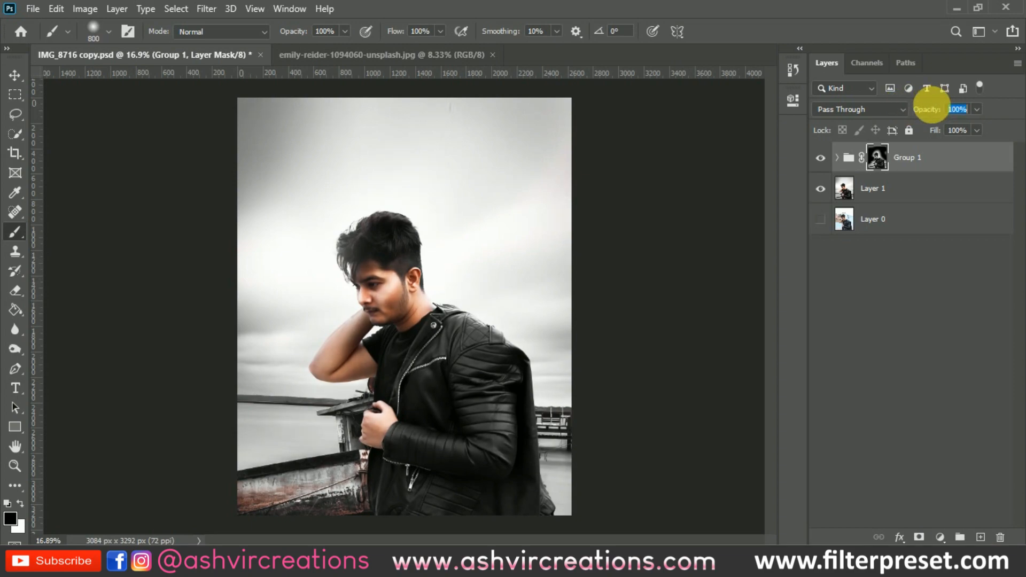
{"action": "scroll", "coordinate": [438, 270], "scroll_direction": "up", "scroll_amount": 1}
{"action": "scroll", "coordinate": [345, 294], "scroll_direction": "up", "scroll_amount": 2}
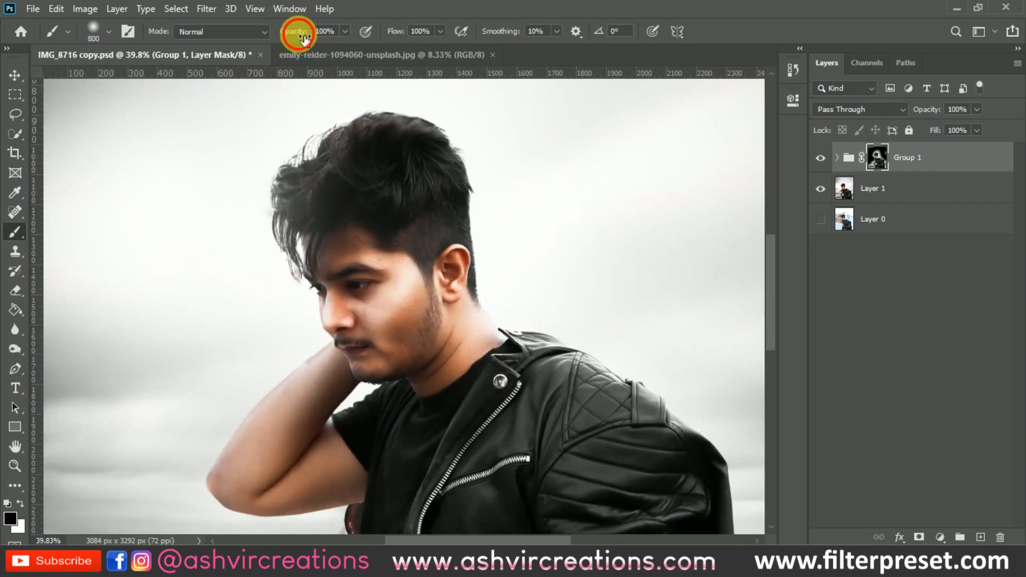
Set the brush for Group 1's mask to 32% opacity and a size of 600
{"action": "left_click_drag", "start_coordinate": [293, 30], "coordinate": [251, 41]}
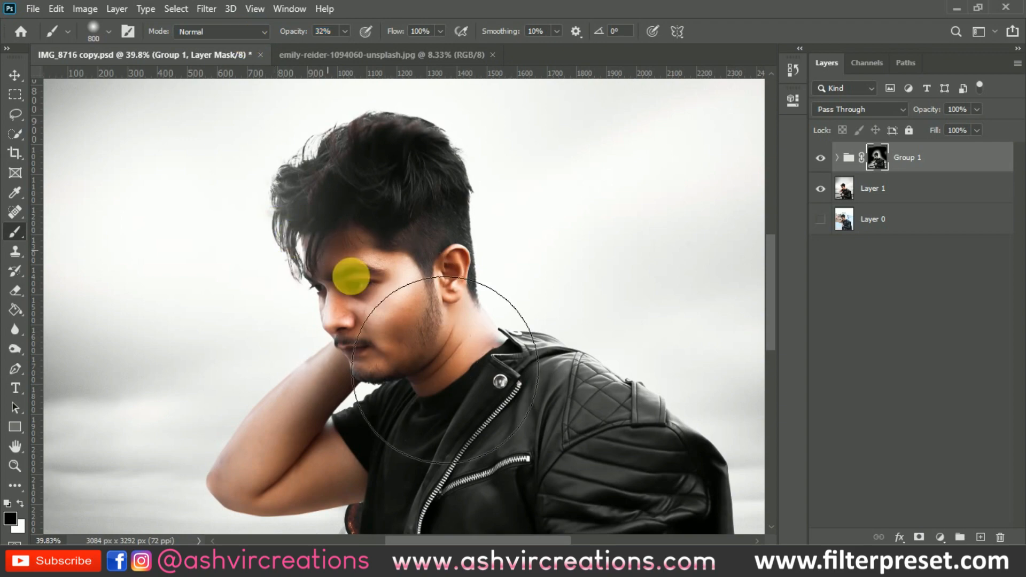
{"action": "key", "text": "bracketleft"}
{"action": "key", "text": "bracketleft"}
{"action": "key", "text": "bracketleft"}
{"action": "key", "text": "bracketright"}
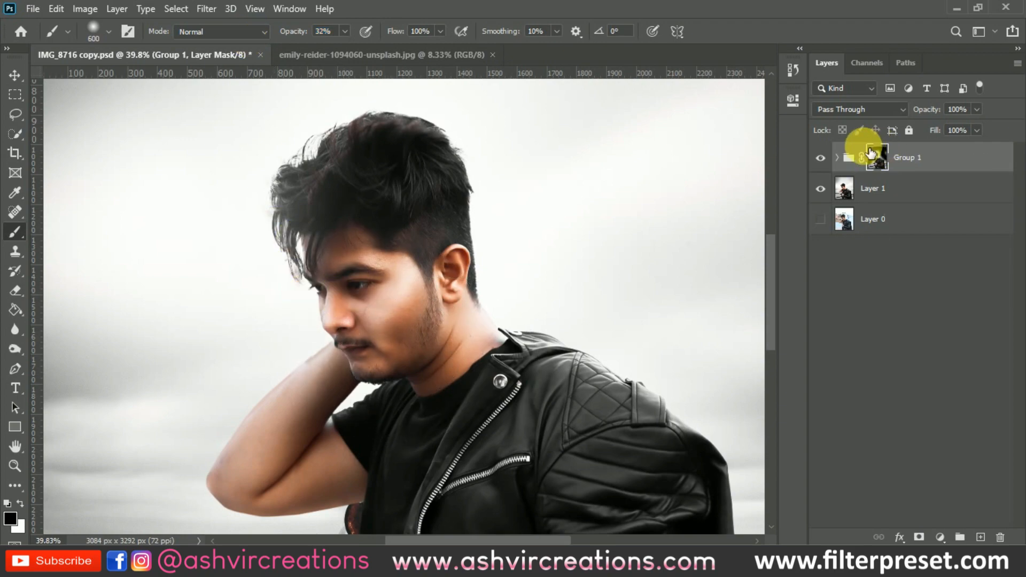
Compare the man's face with and without Group 1, and view the whole composition
{"action": "left_click", "coordinate": [820, 157]}
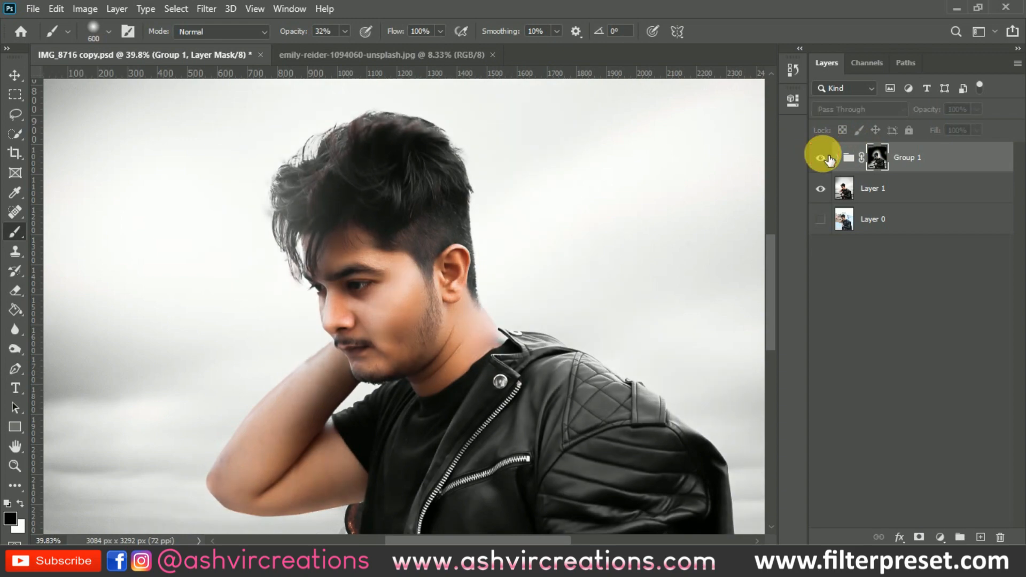
{"action": "left_click", "coordinate": [828, 159]}
{"action": "scroll", "coordinate": [438, 232], "scroll_direction": "down", "scroll_amount": 2}
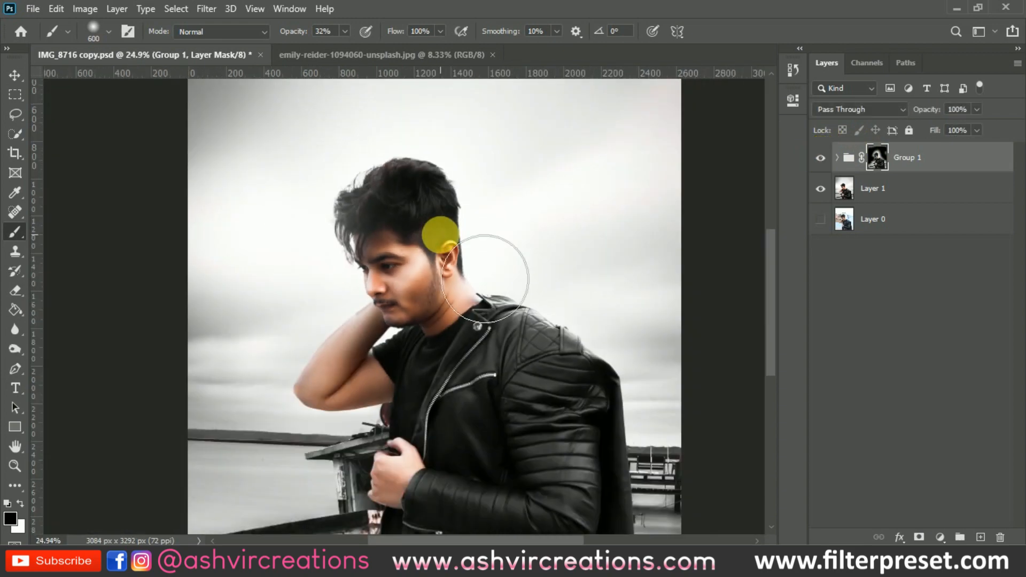
{"action": "scroll", "coordinate": [439, 234], "scroll_direction": "down", "scroll_amount": 2}
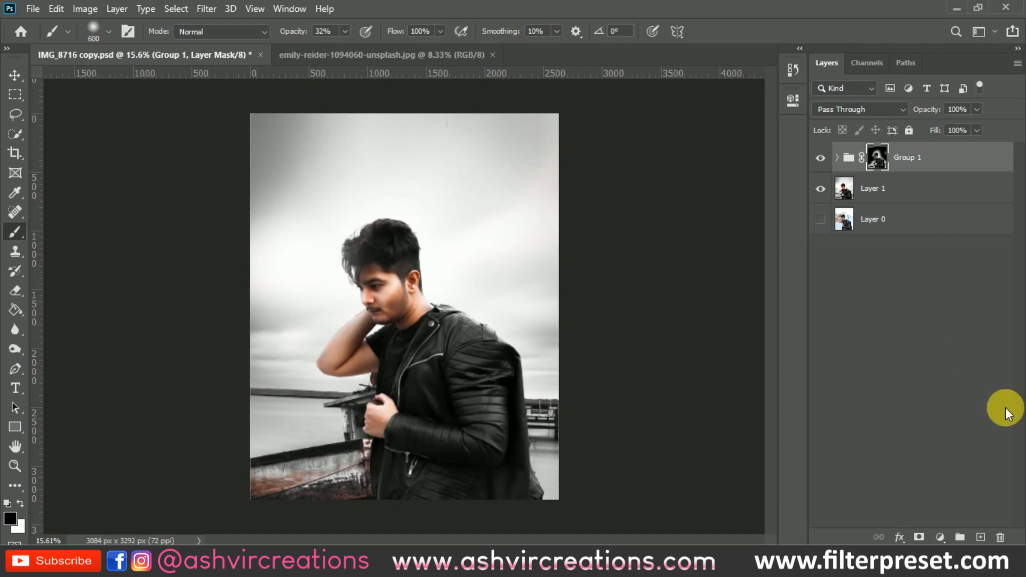
Try a soft white glow near the man's raised arm on a new layer with 96% brush opacity, enlarge it, and delete the layer
{"action": "left_click", "coordinate": [980, 537]}
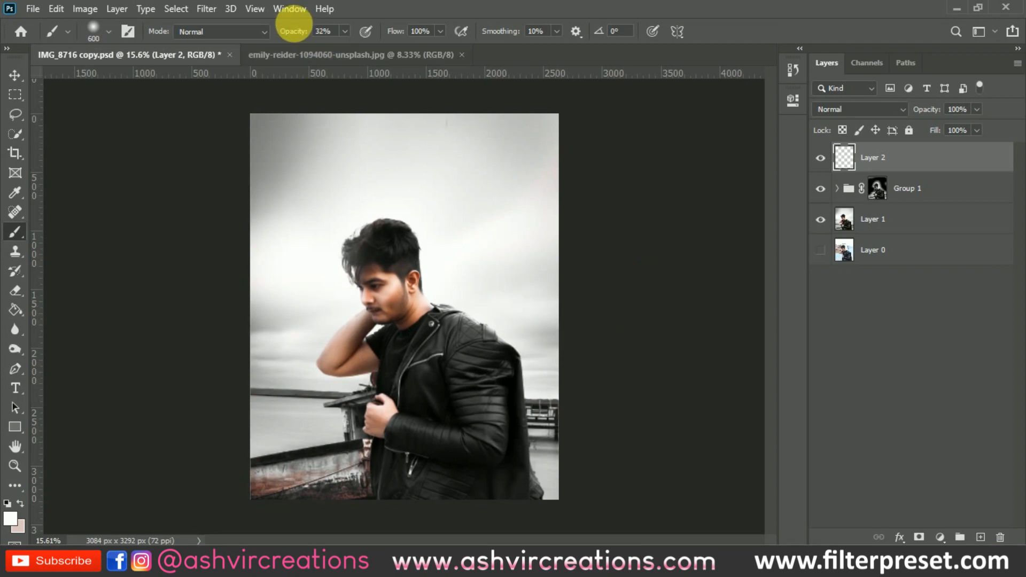
{"action": "left_click_drag", "start_coordinate": [293, 31], "coordinate": [516, 61]}
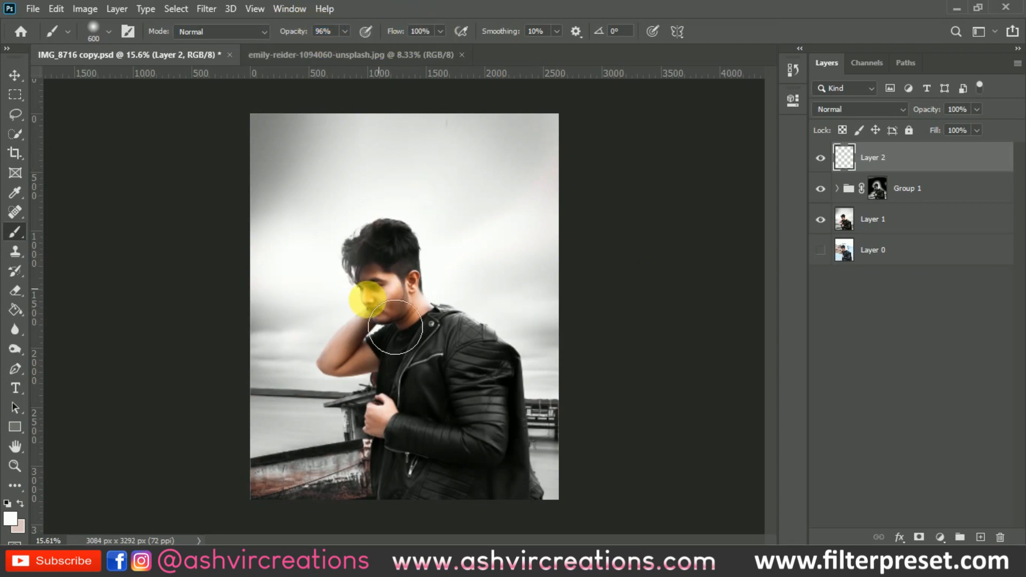
{"action": "left_click", "coordinate": [348, 318]}
{"action": "scroll", "coordinate": [337, 337], "scroll_direction": "up", "scroll_amount": 2}
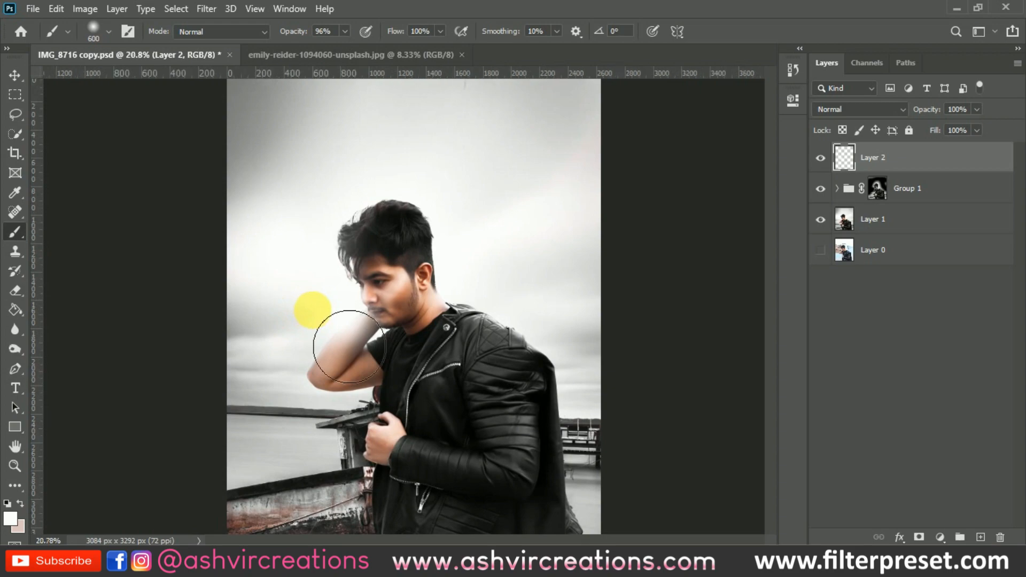
{"action": "key", "text": "v"}
{"action": "scroll", "coordinate": [366, 321], "scroll_direction": "up", "scroll_amount": 2}
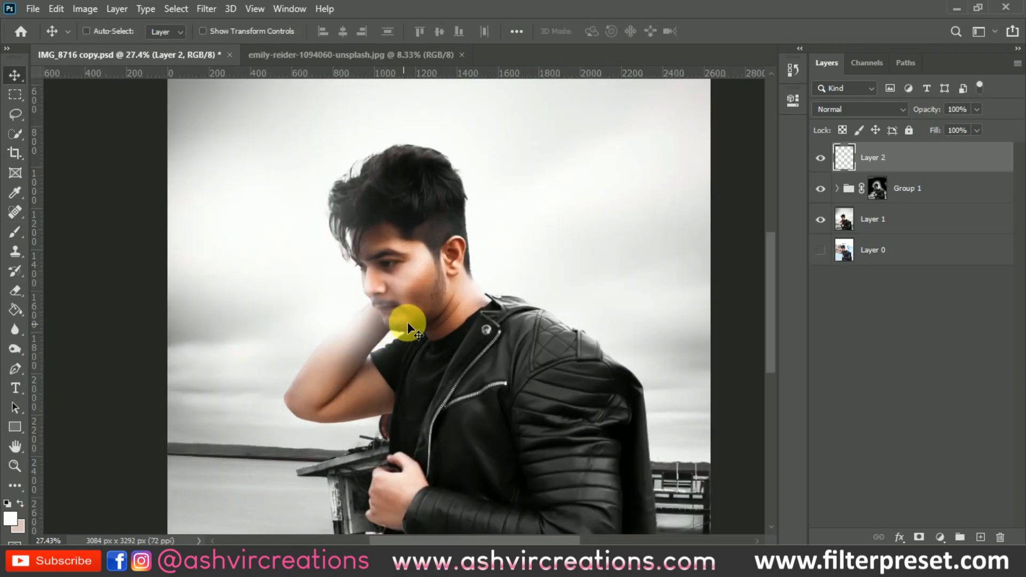
{"action": "key", "text": "ctrl+t"}
{"action": "mouse_move", "coordinate": [409, 319]}
{"action": "left_mouse_down"}
{"action": "mouse_move", "coordinate": [377, 323]}
{"action": "mouse_move", "coordinate": [394, 319]}
{"action": "left_mouse_up"}
{"action": "left_click_drag", "start_coordinate": [219, 412], "coordinate": [185, 445]}
{"action": "key", "text": "Return"}
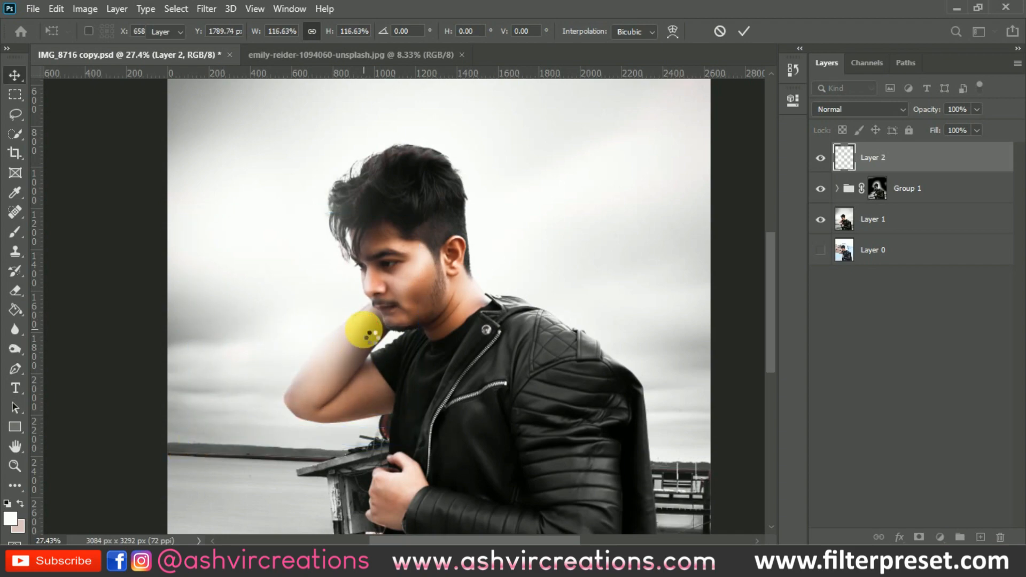
{"action": "key", "text": "Delete"}
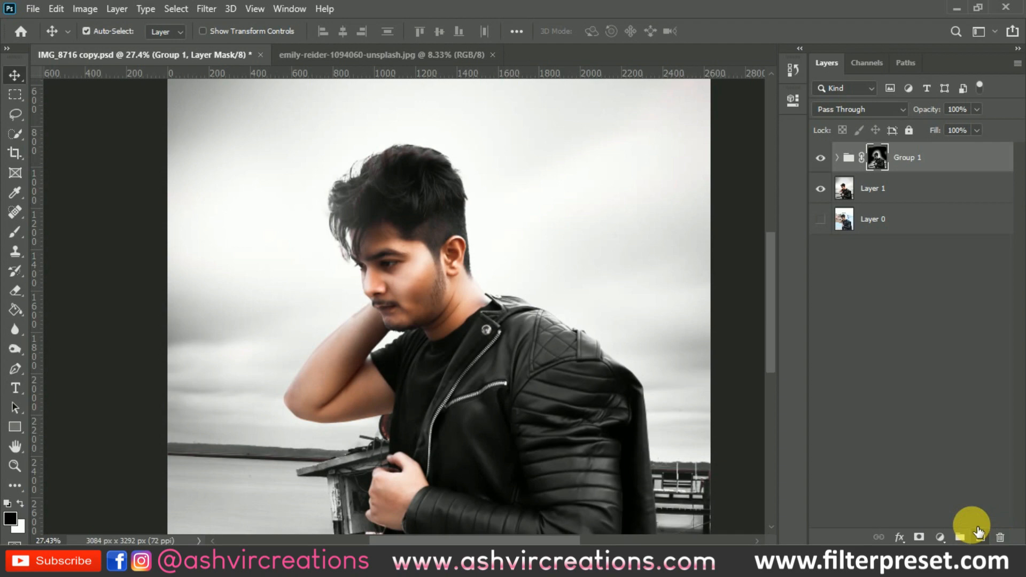
Add a new layer above Group 1 and set the brush's foreground colour to light orange ffc485
{"action": "left_click", "coordinate": [978, 538]}
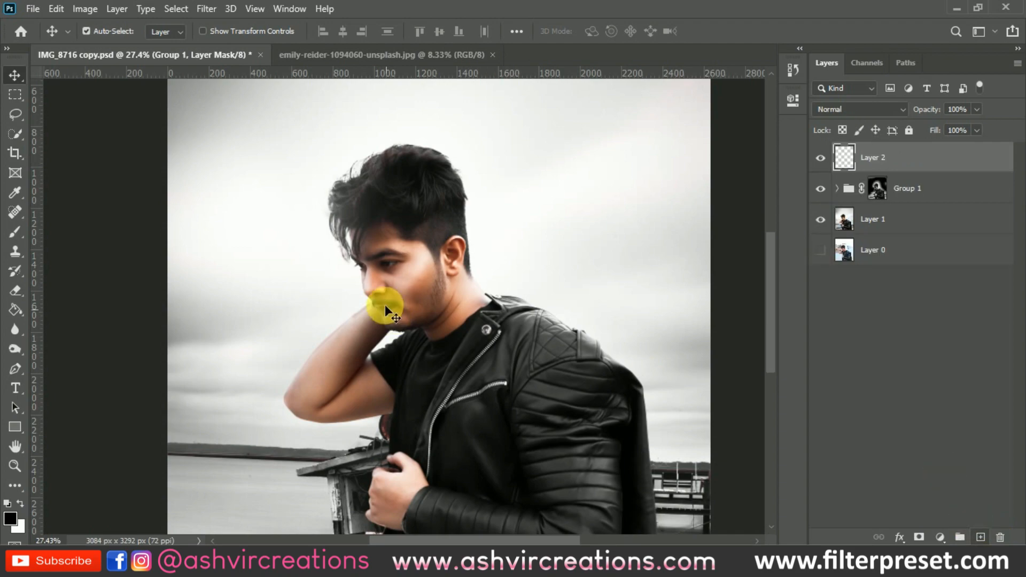
{"action": "left_click", "coordinate": [16, 233]}
{"action": "left_click", "coordinate": [10, 517]}
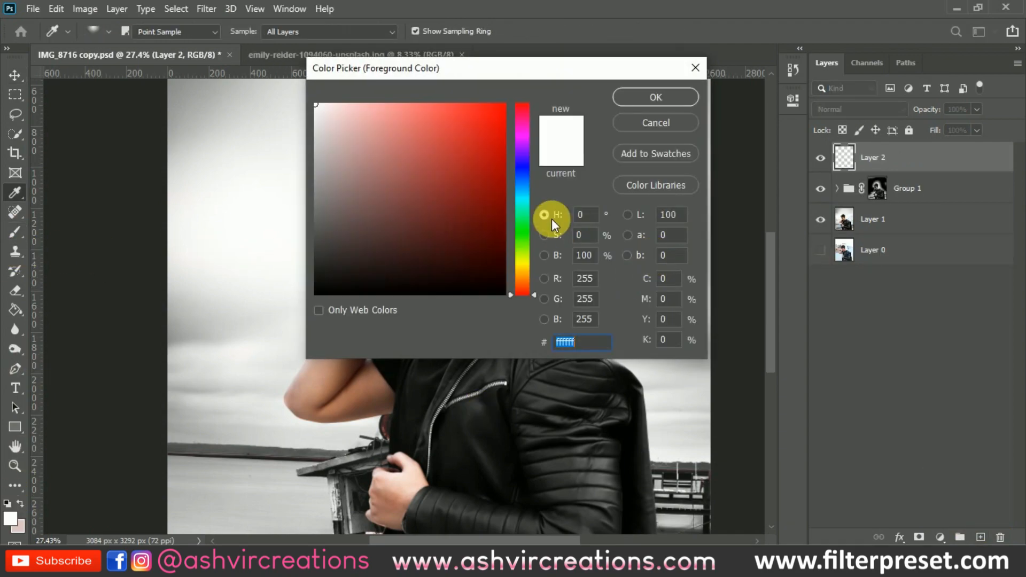
{"action": "left_click_drag", "start_coordinate": [524, 270], "coordinate": [524, 277]}
{"action": "left_click", "coordinate": [412, 139]}
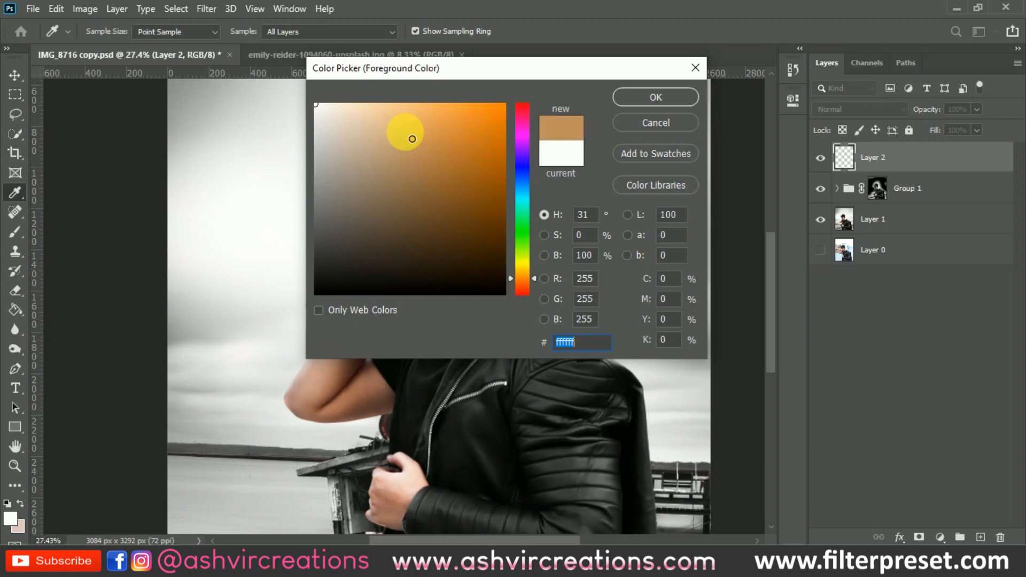
{"action": "left_click_drag", "start_coordinate": [412, 139], "coordinate": [405, 103]}
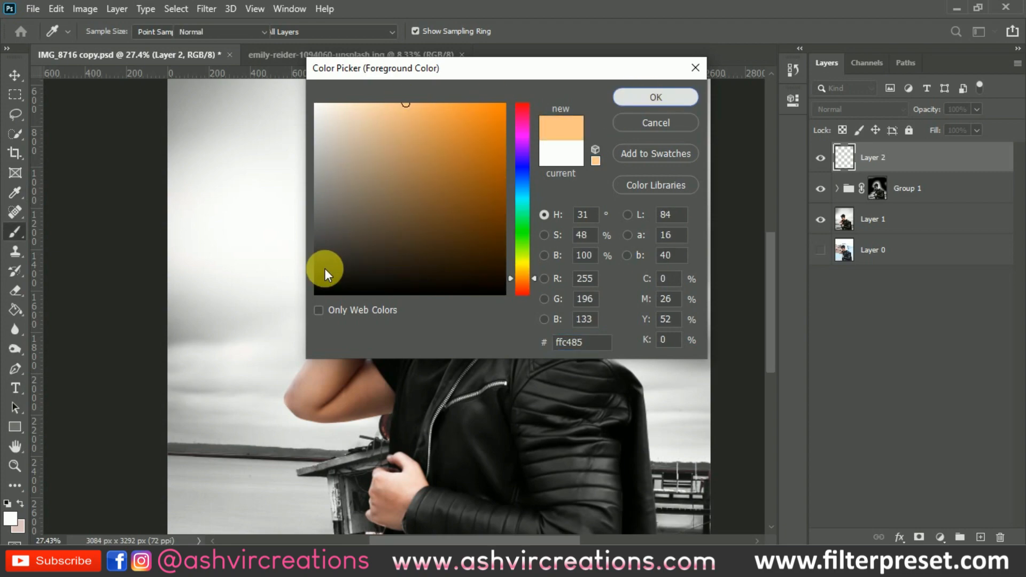
{"action": "key", "text": "Return"}
Paint one soft orange dab in the sky in front of the man's face and set Layer 2's blend mode to Screen
{"action": "left_click", "coordinate": [279, 293]}
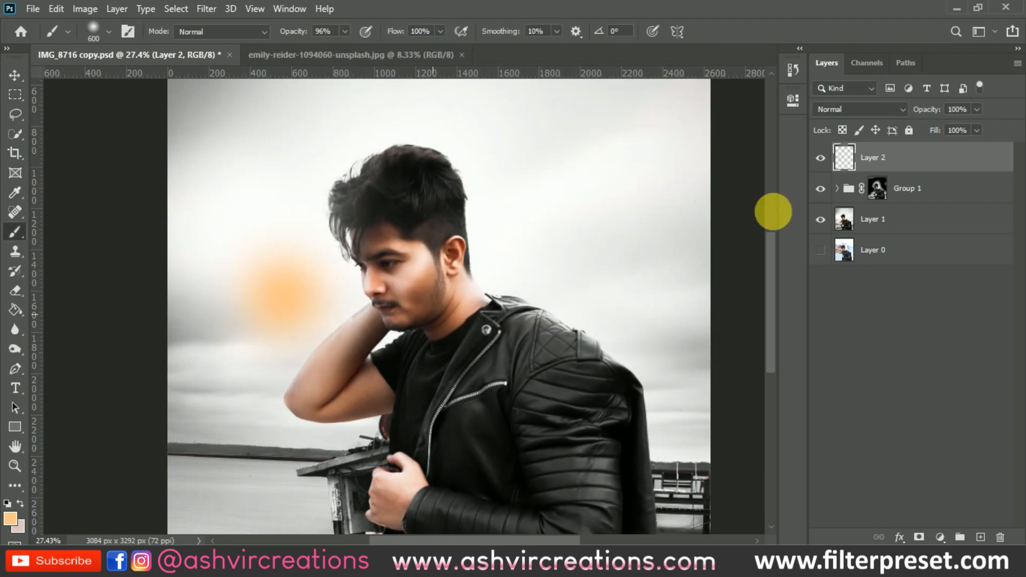
{"action": "left_click", "coordinate": [833, 108]}
{"action": "left_click", "coordinate": [828, 235]}
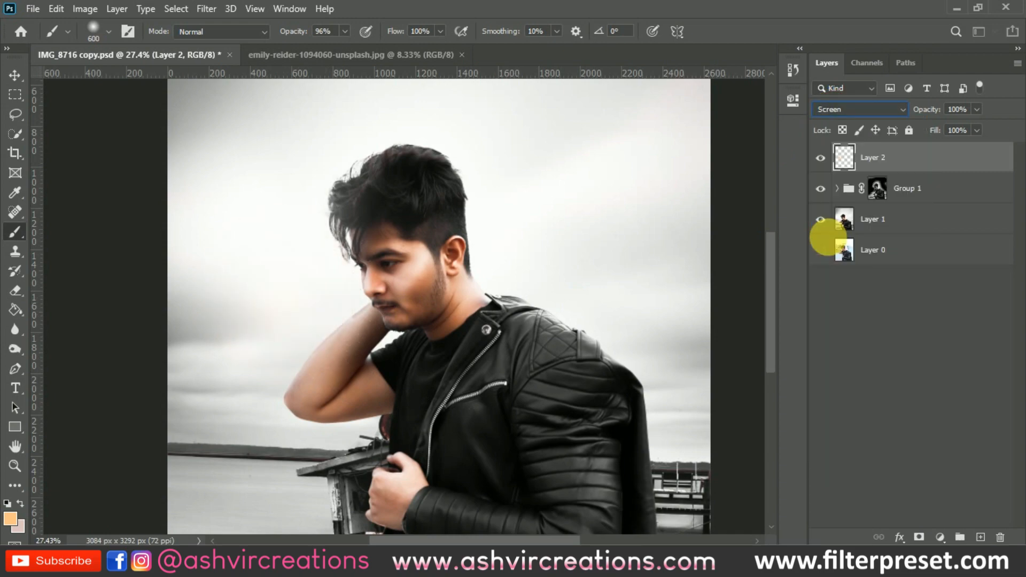
Enlarge the orange glow on Layer 2 and position it over the man's raised arm and face
{"action": "key", "text": "ctrl+t"}
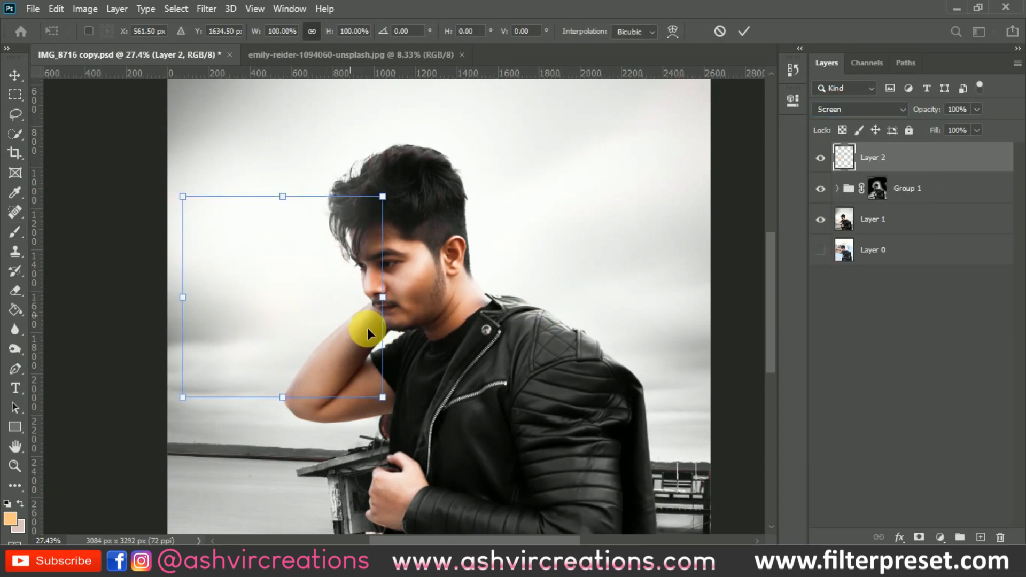
{"action": "left_click_drag", "start_coordinate": [367, 328], "coordinate": [405, 352]}
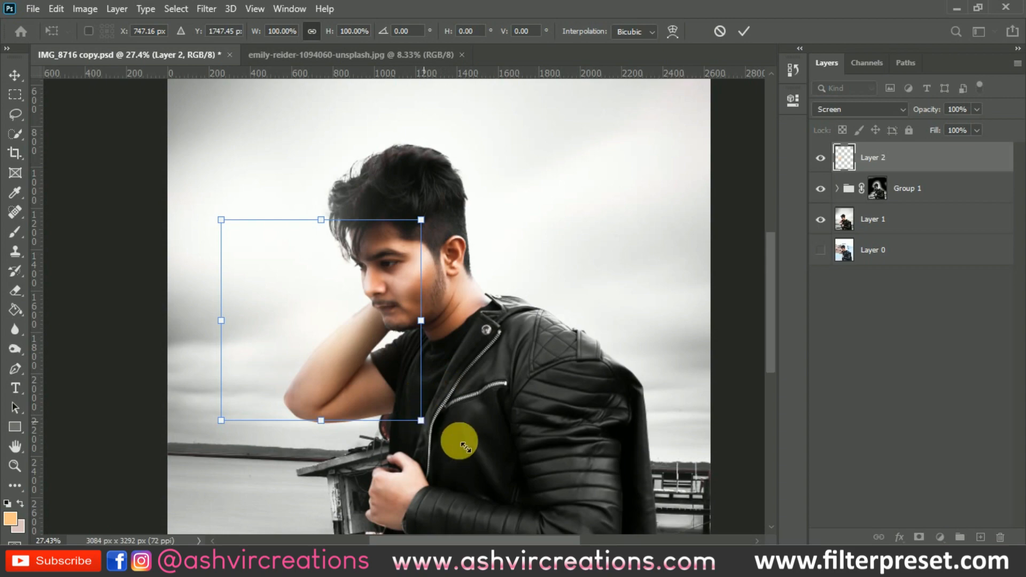
{"action": "left_click_drag", "start_coordinate": [465, 447], "coordinate": [524, 476]}
{"action": "mouse_move", "coordinate": [373, 300]}
{"action": "left_mouse_down"}
{"action": "mouse_move", "coordinate": [371, 286]}
{"action": "mouse_move", "coordinate": [361, 297]}
{"action": "mouse_move", "coordinate": [370, 320]}
{"action": "mouse_move", "coordinate": [351, 329]}
{"action": "mouse_move", "coordinate": [357, 337]}
{"action": "mouse_move", "coordinate": [362, 316]}
{"action": "left_mouse_up"}
{"action": "key", "text": "b"}
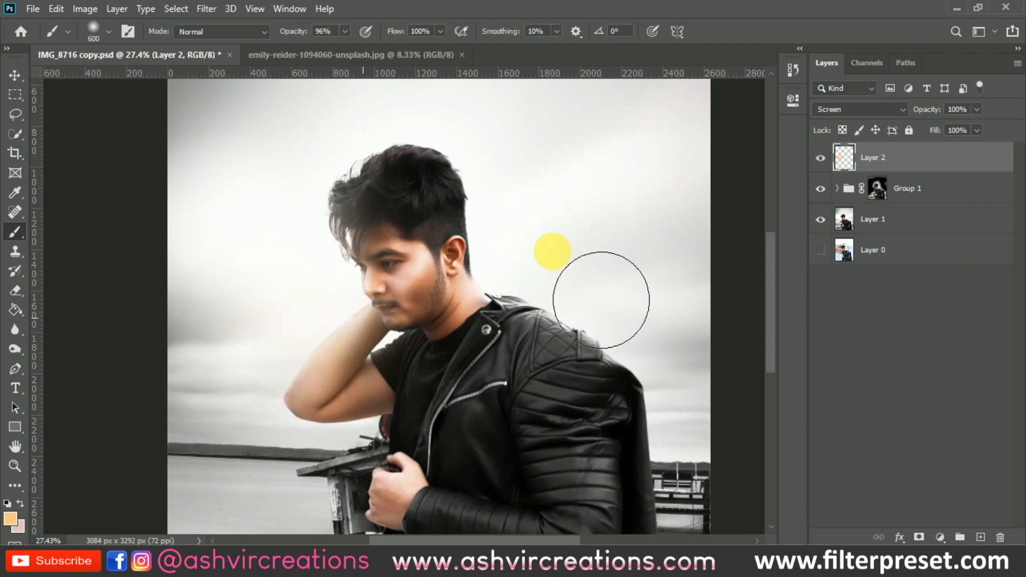
Adjust Layer 2's glow with Hue/Saturation, setting hue to -9, saturation to -23 and lightness to +23
{"action": "key", "text": "ctrl+u"}
{"action": "left_click_drag", "start_coordinate": [489, 85], "coordinate": [717, 91]}
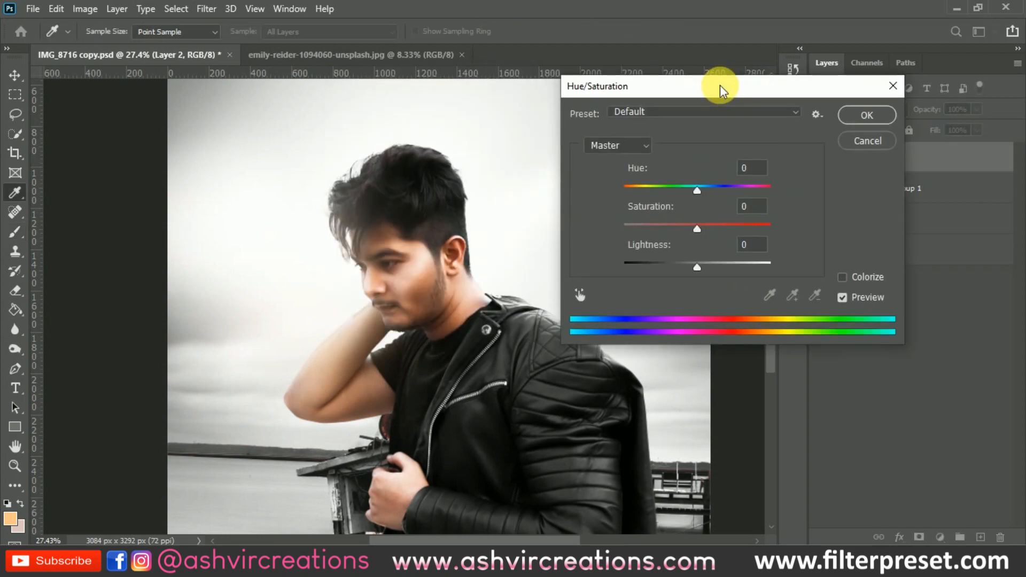
{"action": "mouse_move", "coordinate": [696, 187]}
{"action": "left_mouse_down"}
{"action": "mouse_move", "coordinate": [710, 190]}
{"action": "mouse_move", "coordinate": [678, 190]}
{"action": "mouse_move", "coordinate": [693, 190]}
{"action": "left_mouse_up"}
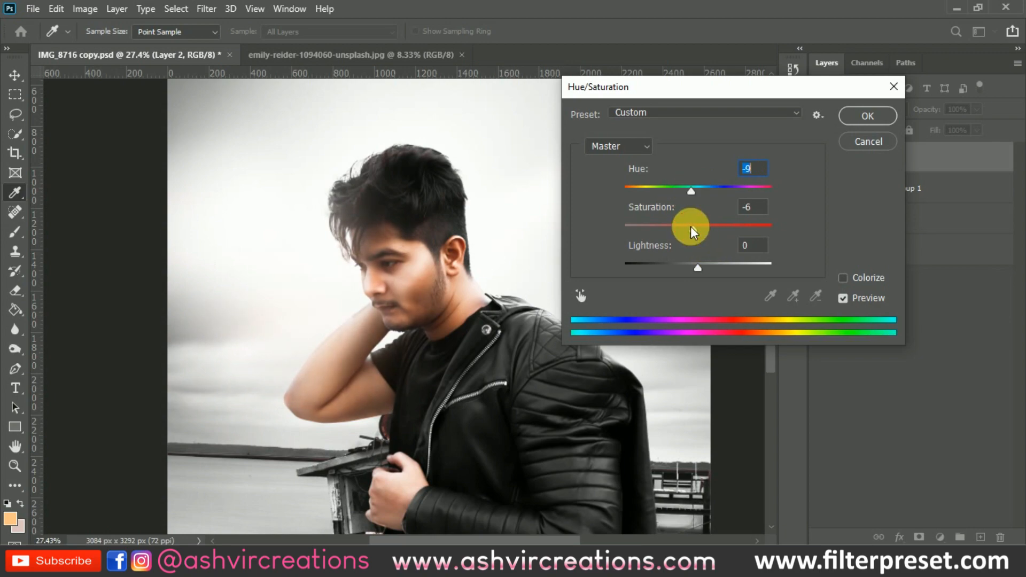
{"action": "left_click_drag", "start_coordinate": [691, 226], "coordinate": [682, 224]}
{"action": "left_click_drag", "start_coordinate": [697, 267], "coordinate": [716, 265]}
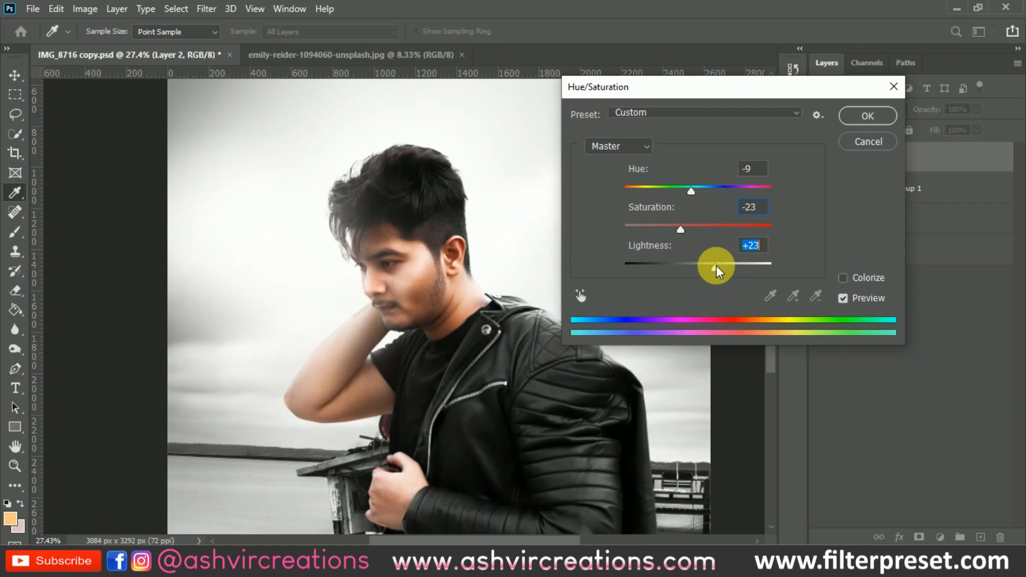
{"action": "left_click", "coordinate": [854, 116]}
Preview other blend modes for Layer 2, and compare the image with and without Layer 2 and Group 1
{"action": "left_click", "coordinate": [844, 109]}
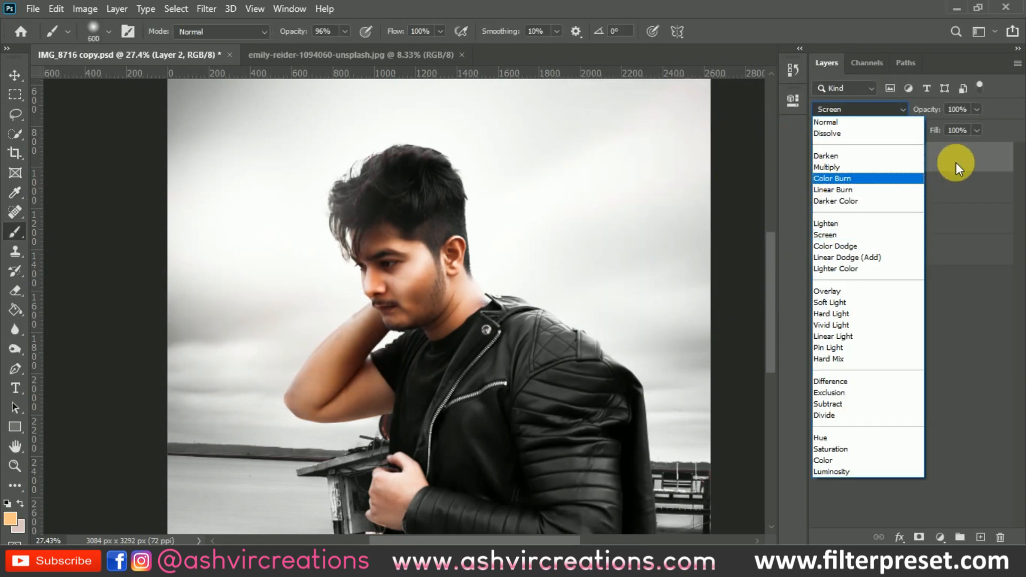
{"action": "left_click", "coordinate": [955, 162]}
{"action": "left_click", "coordinate": [820, 157]}
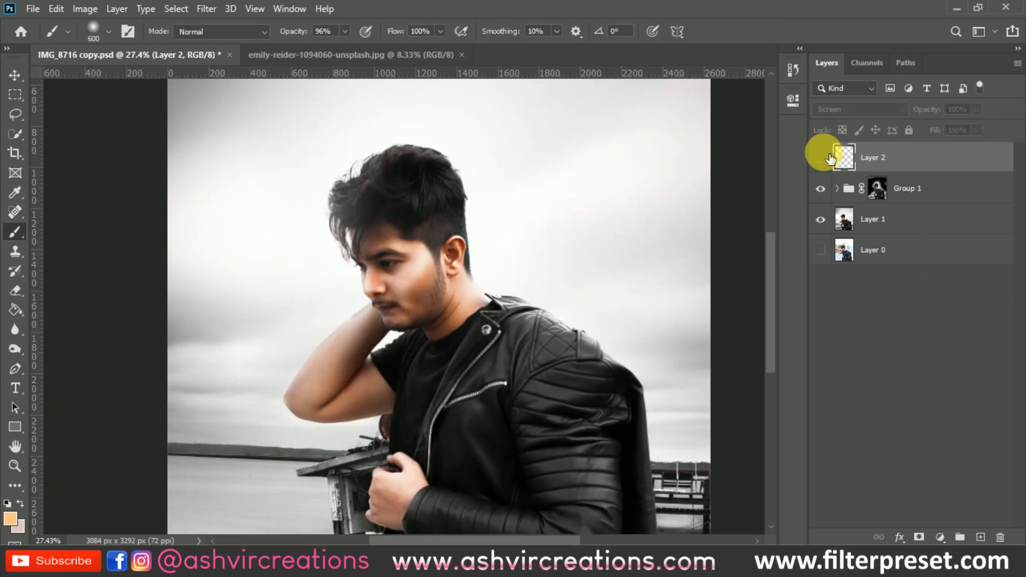
{"action": "left_click", "coordinate": [820, 158]}
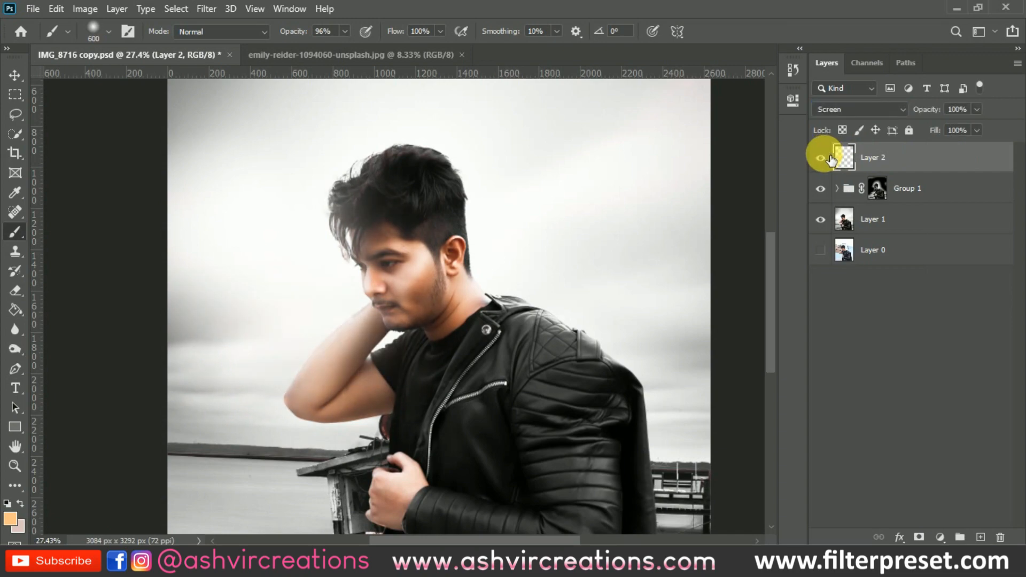
{"action": "key", "text": "alt+v"}
{"action": "key", "text": "Escape"}
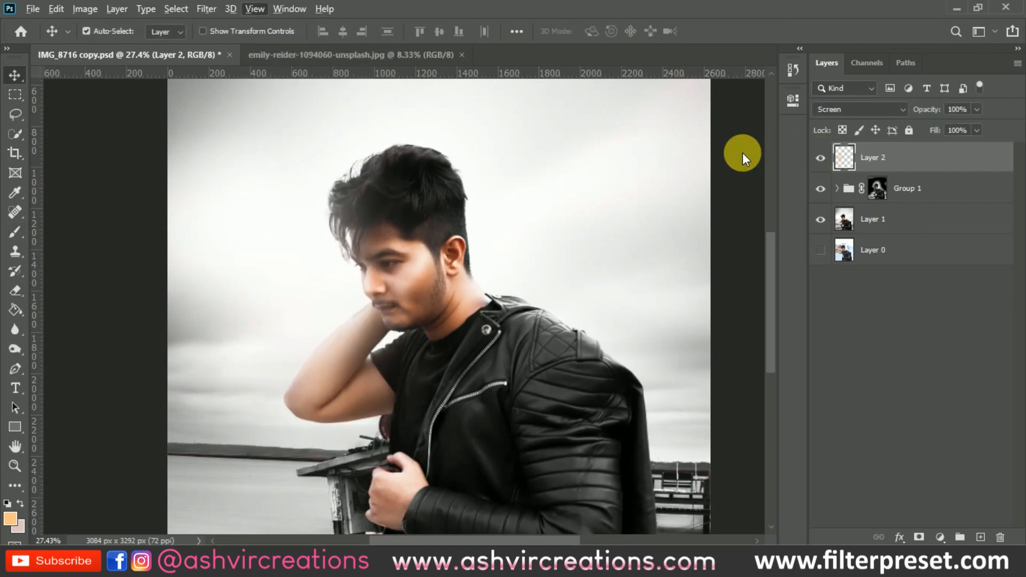
{"action": "key", "text": "ctrl+0"}
{"action": "scroll", "coordinate": [601, 210], "scroll_direction": "down", "scroll_amount": 2}
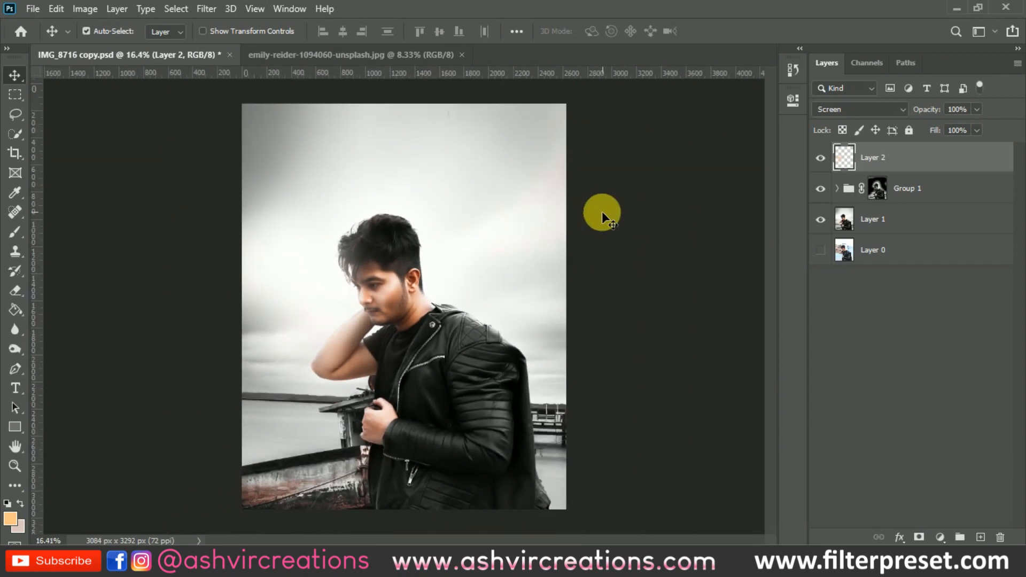
{"action": "left_click", "coordinate": [819, 160]}
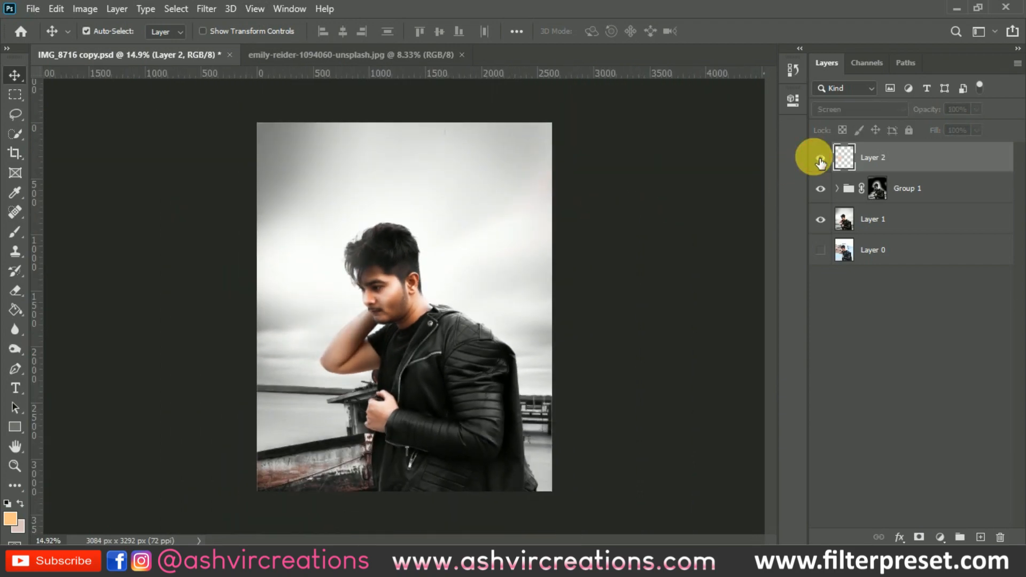
{"action": "left_click", "coordinate": [820, 161]}
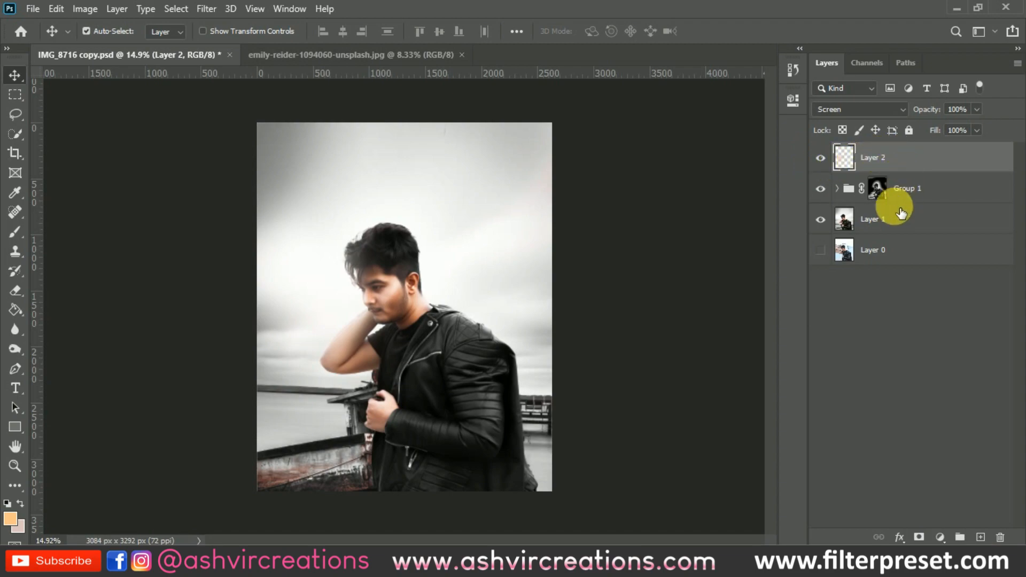
{"action": "left_click", "coordinate": [821, 190]}
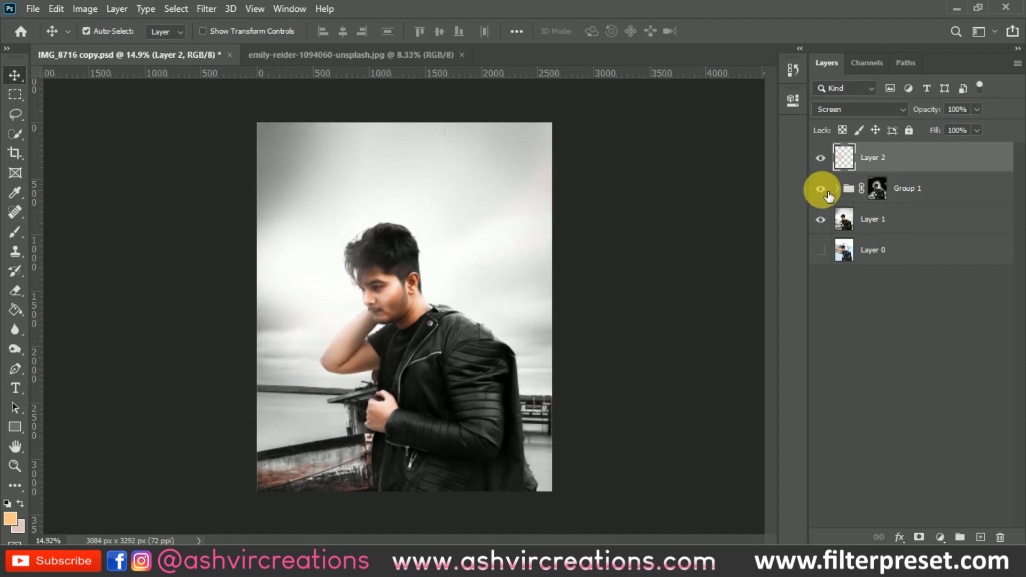
{"action": "left_click", "coordinate": [827, 191]}
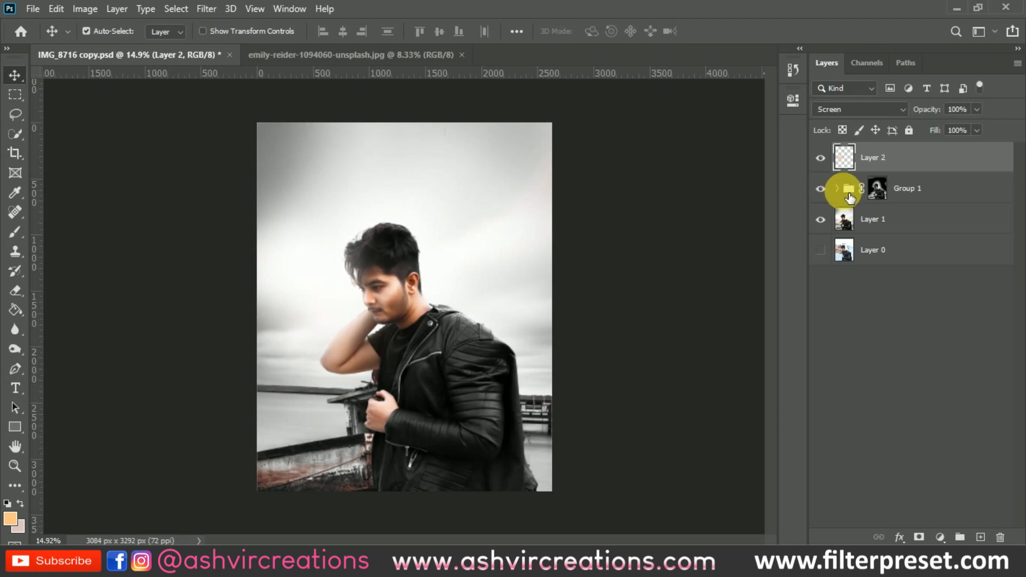
Merge Layer 2, Group 1 and Layer 1 into a single layer
{"action": "left_click", "coordinate": [881, 225]}
{"action": "right_click", "coordinate": [882, 226]}
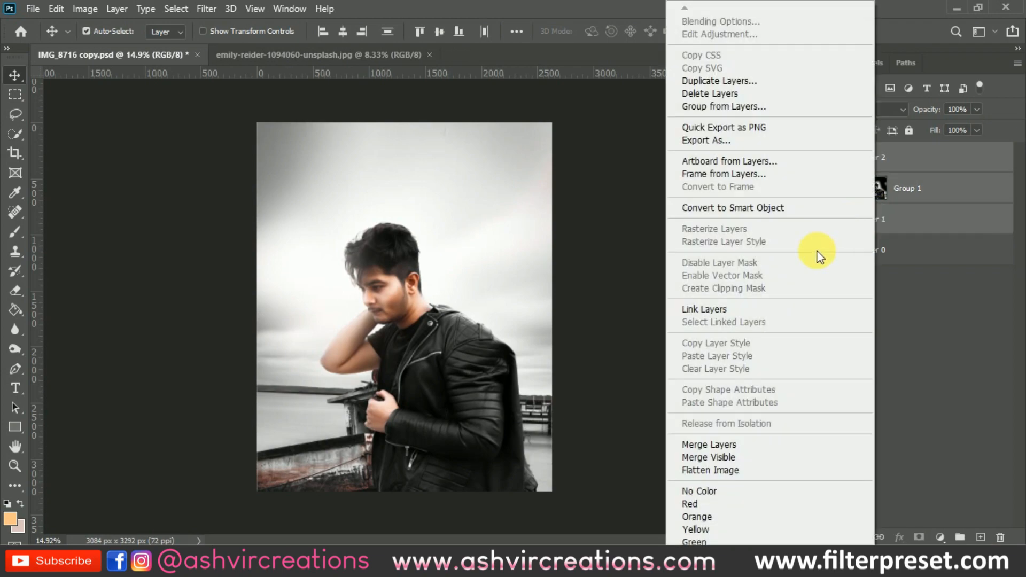
{"action": "left_click", "coordinate": [722, 445]}
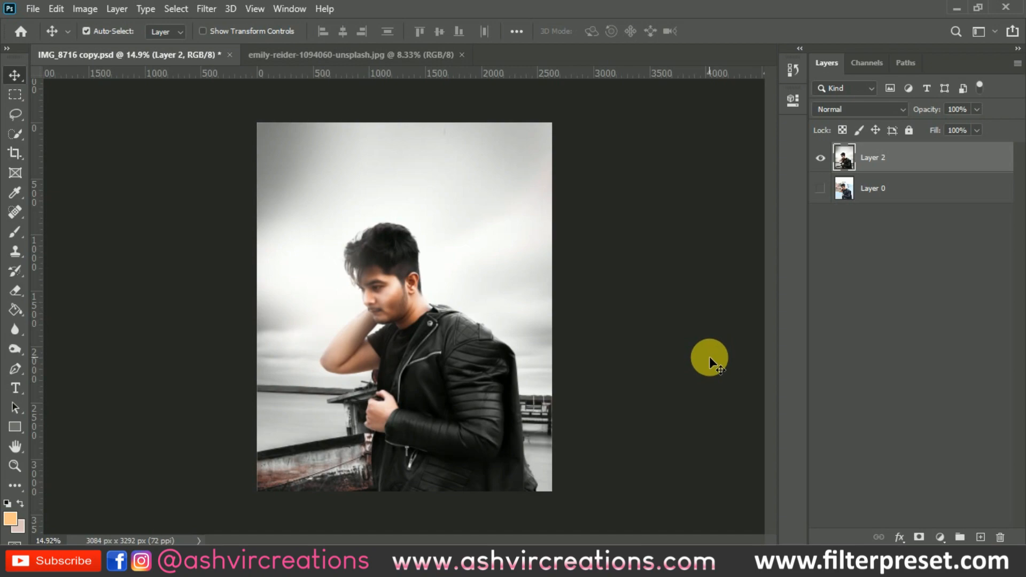
Crop the image to the 4:5 (8:10) ratio
{"action": "left_click", "coordinate": [12, 155]}
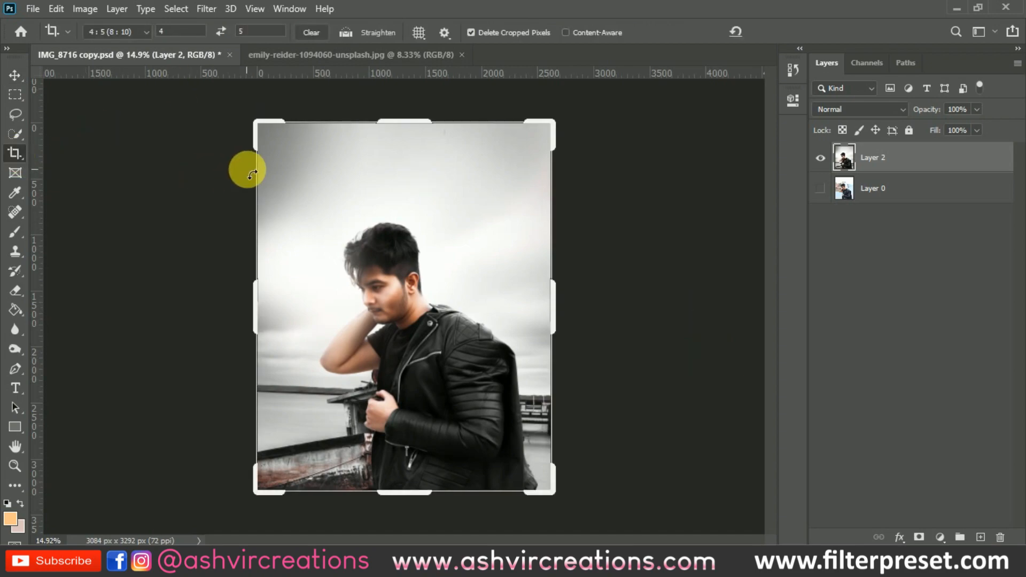
{"action": "left_click", "coordinate": [248, 169]}
{"action": "key", "text": "Return"}
{"action": "key", "text": "b"}
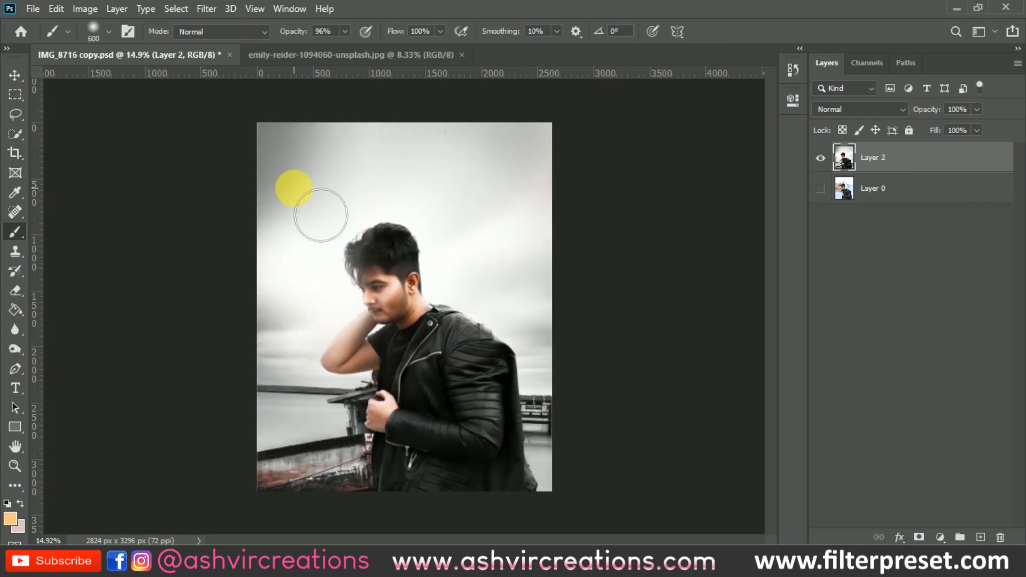
{"action": "key", "text": "v"}
Add a Selective Color adjustment above Layer 2 with cyan +8% in the Blacks, and compare the image with and without it
{"action": "left_click", "coordinate": [939, 536]}
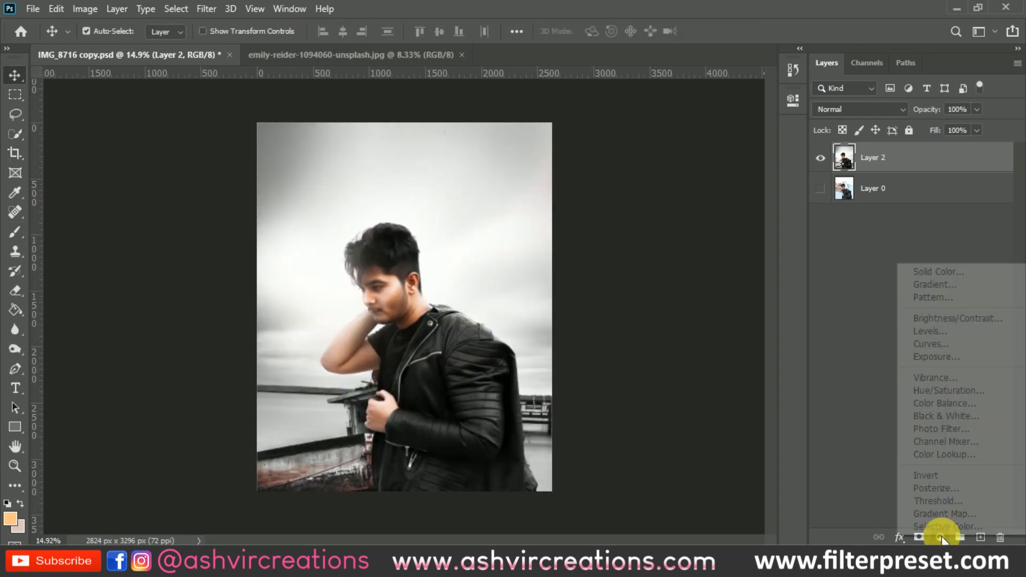
{"action": "left_click", "coordinate": [936, 527]}
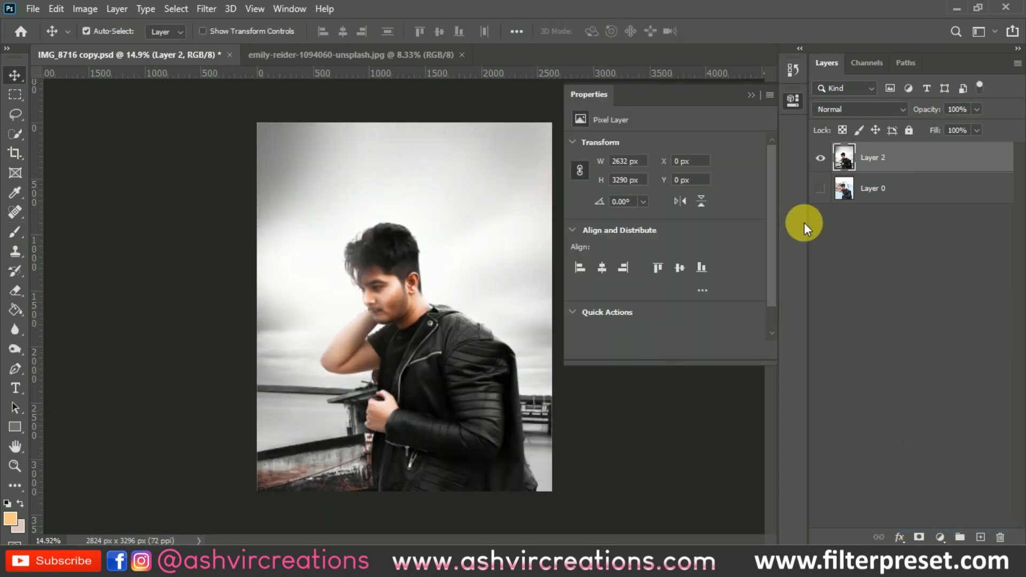
{"action": "left_click", "coordinate": [659, 160]}
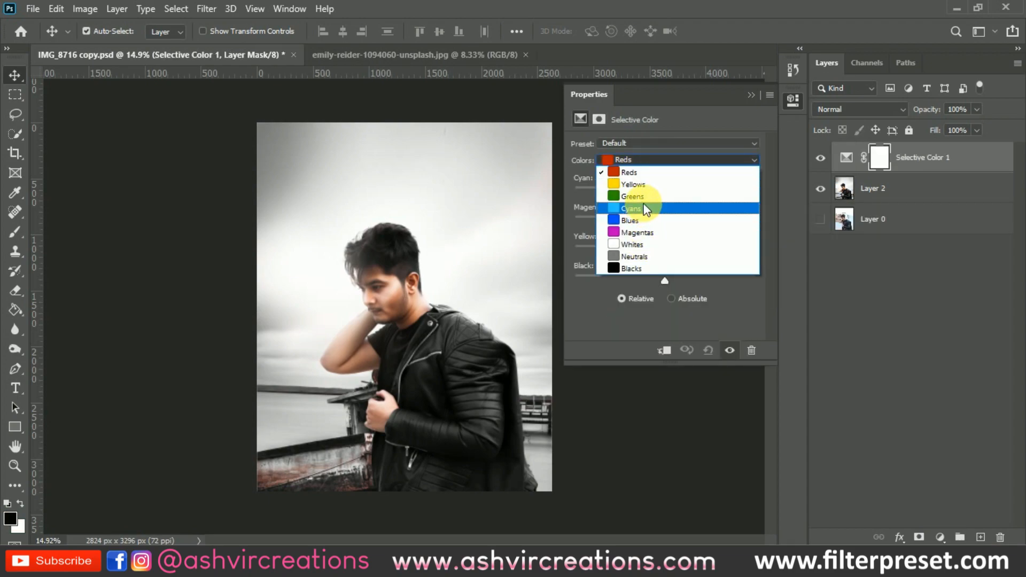
{"action": "left_click", "coordinate": [639, 267]}
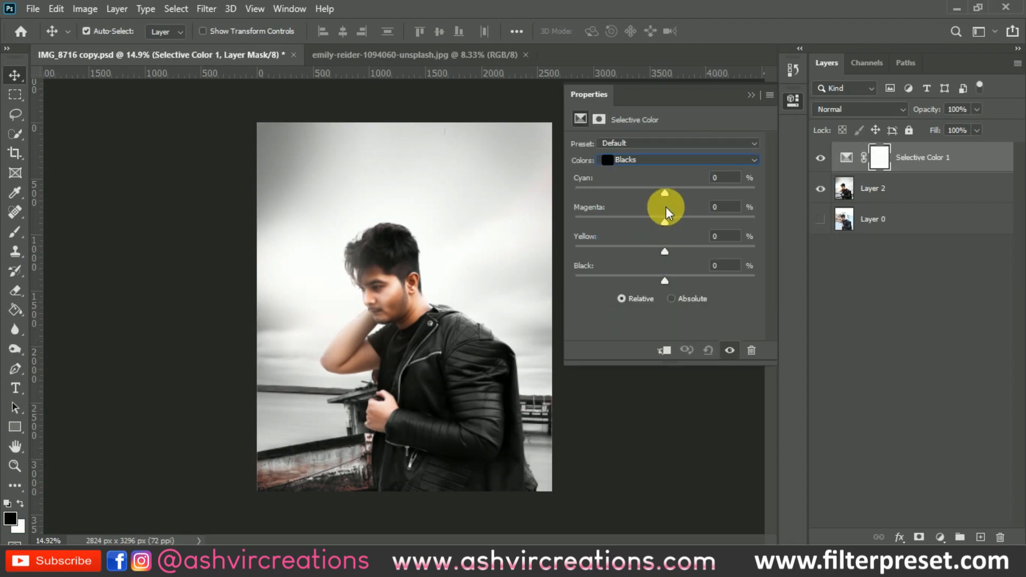
{"action": "left_click", "coordinate": [729, 184]}
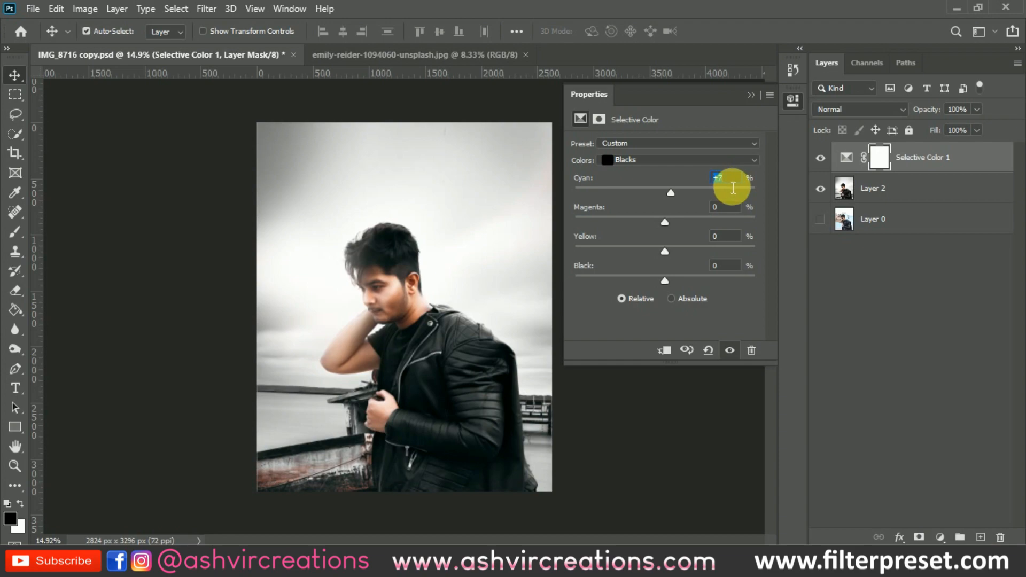
{"action": "key", "text": "Up"}
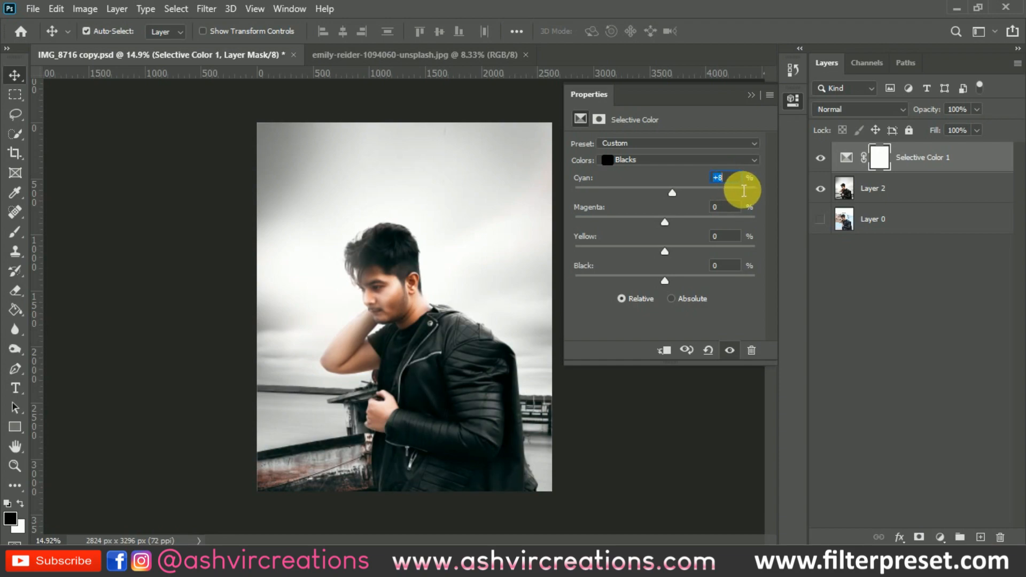
{"action": "left_click", "coordinate": [752, 95]}
{"action": "left_click", "coordinate": [820, 158]}
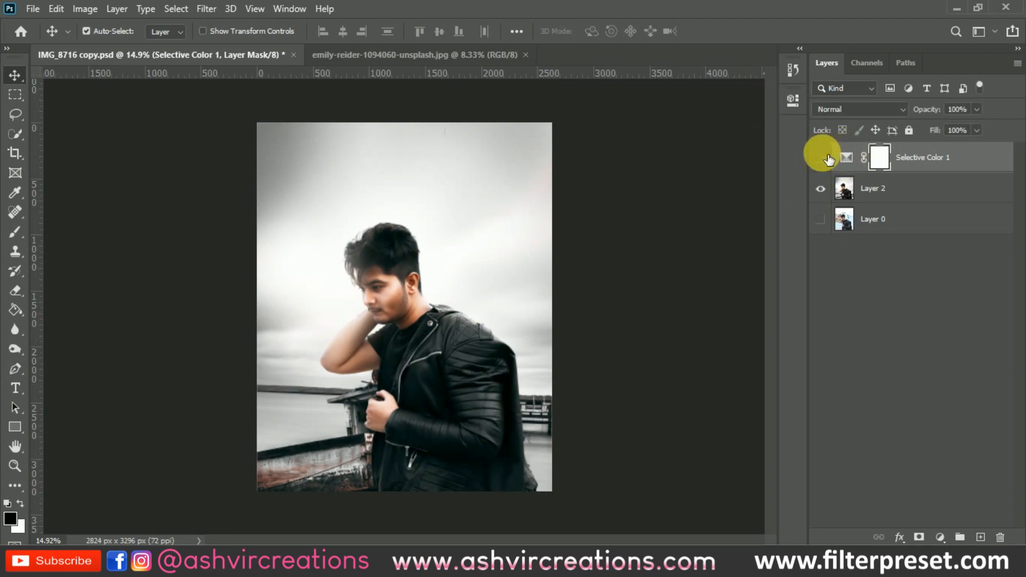
{"action": "left_click", "coordinate": [821, 158]}
{"action": "left_click", "coordinate": [821, 158]}
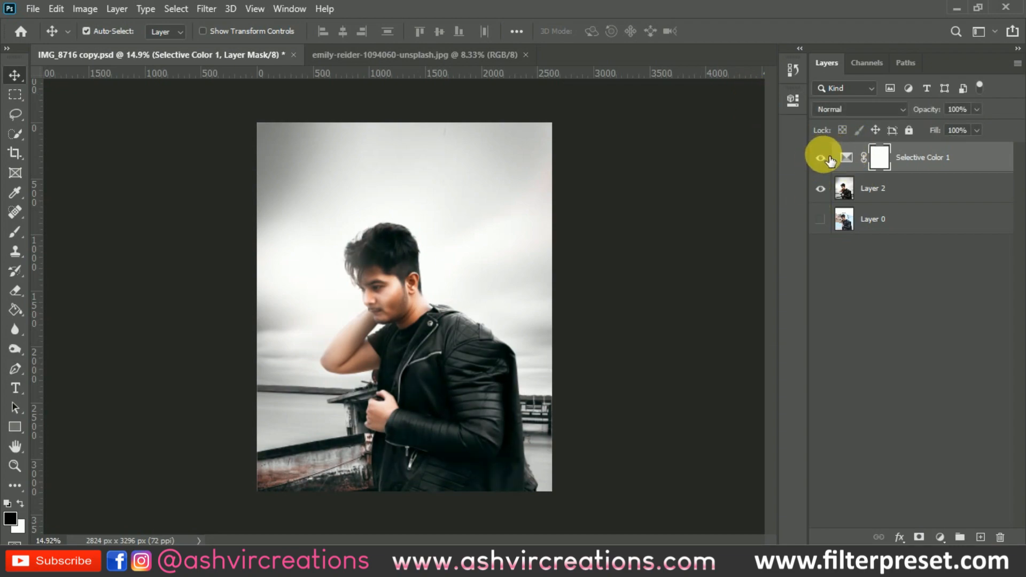
Merge the Selective Color 1 adjustment and Layer 2 into a single layer
{"action": "left_click", "coordinate": [879, 189]}
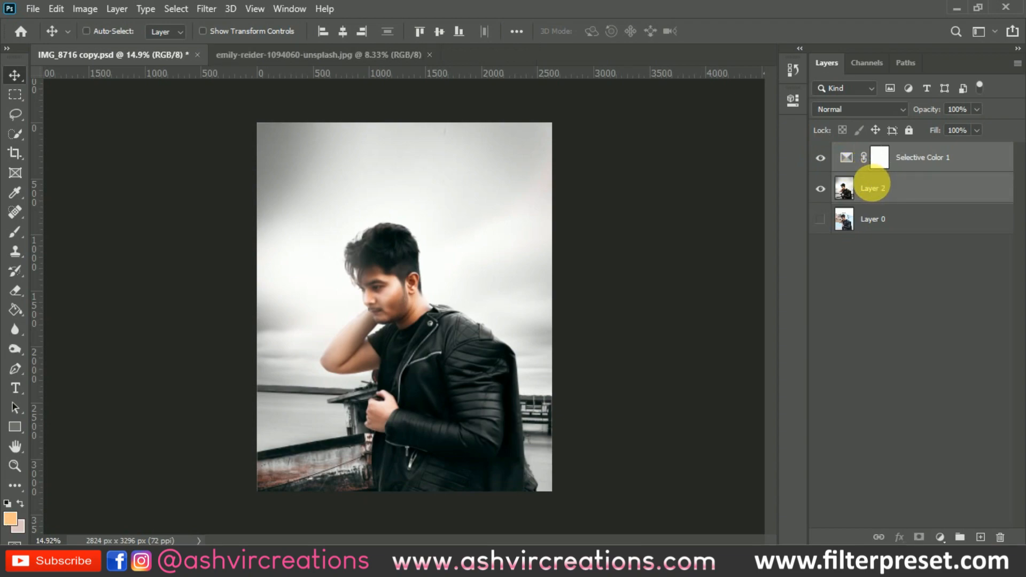
{"action": "key", "text": "ctrl+shift+e"}
{"action": "key", "text": "ctrl+0"}
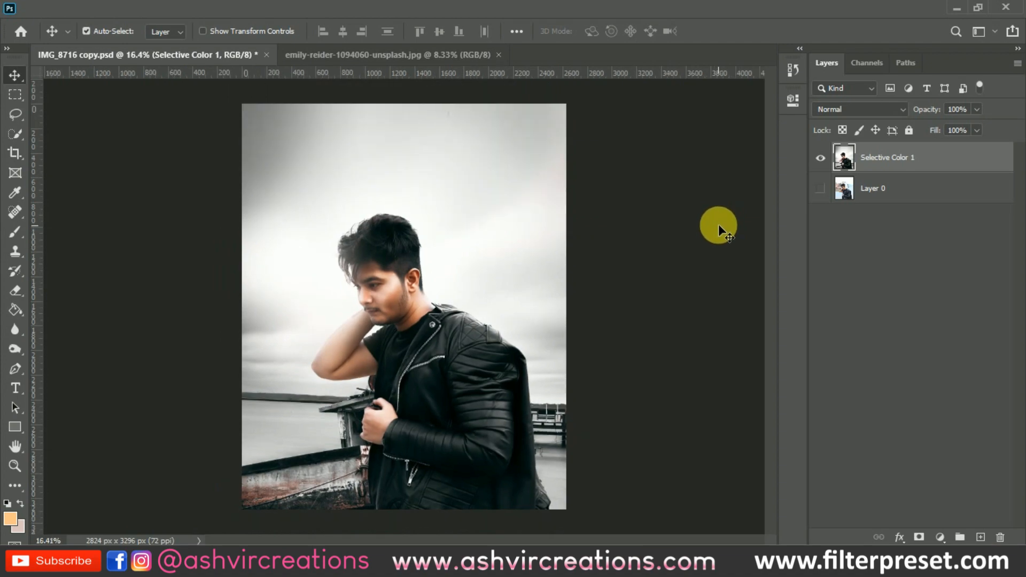
Show Layer 0, compare the original photo with the finished edit, and inspect the retouched man and background up close
{"action": "left_click", "coordinate": [820, 188]}
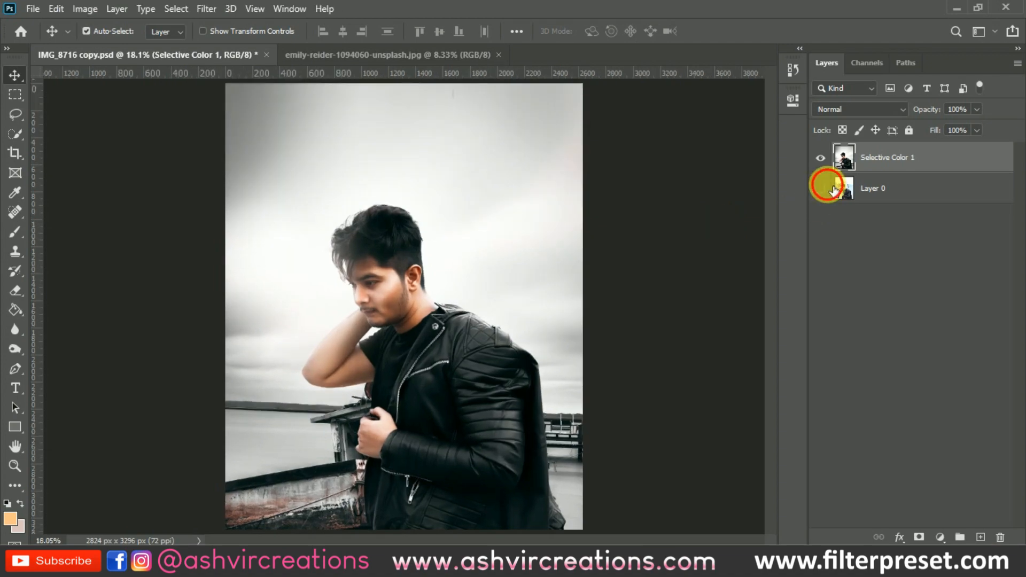
{"action": "left_click", "coordinate": [827, 164]}
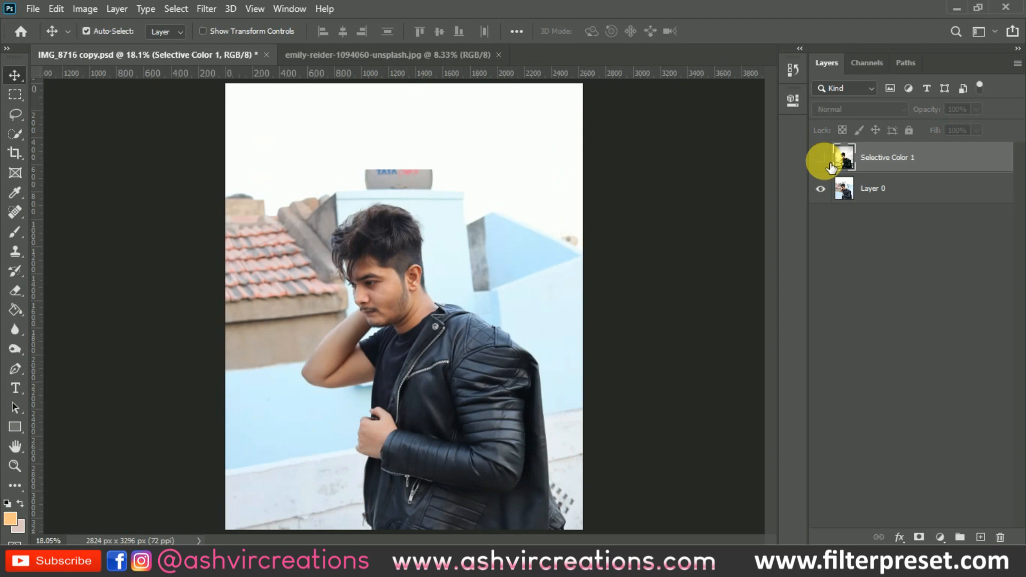
{"action": "left_click", "coordinate": [830, 163]}
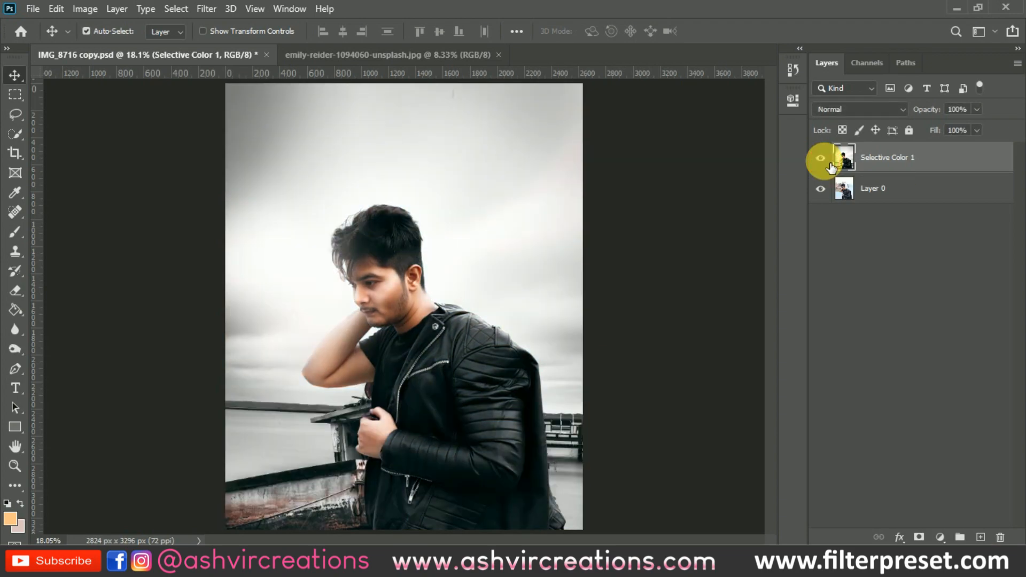
{"action": "left_click", "coordinate": [829, 164]}
{"action": "left_click", "coordinate": [829, 163]}
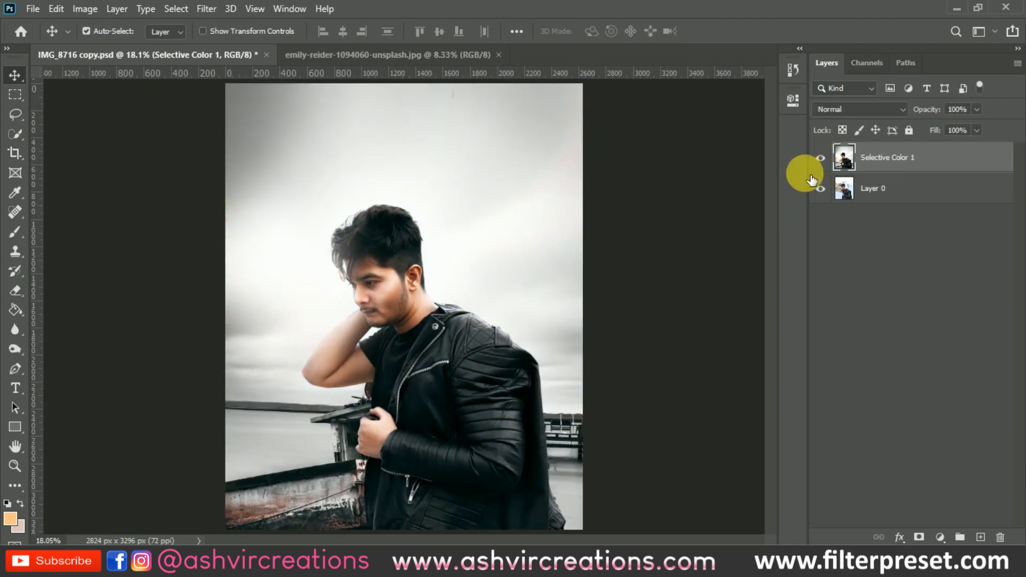
{"action": "key", "text": "ctrl+minus"}
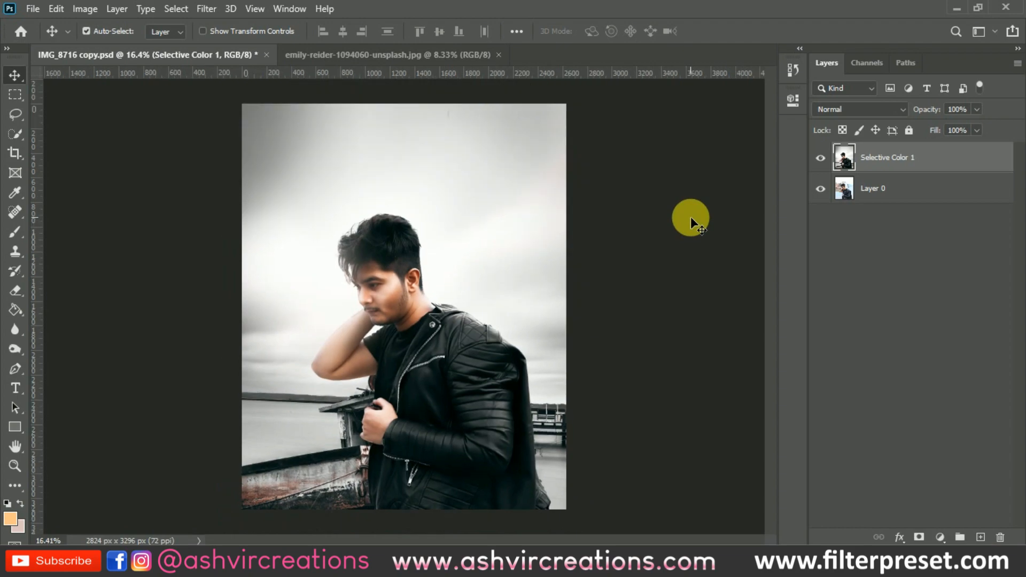
{"action": "left_click", "coordinate": [821, 158]}
{"action": "left_click", "coordinate": [821, 159]}
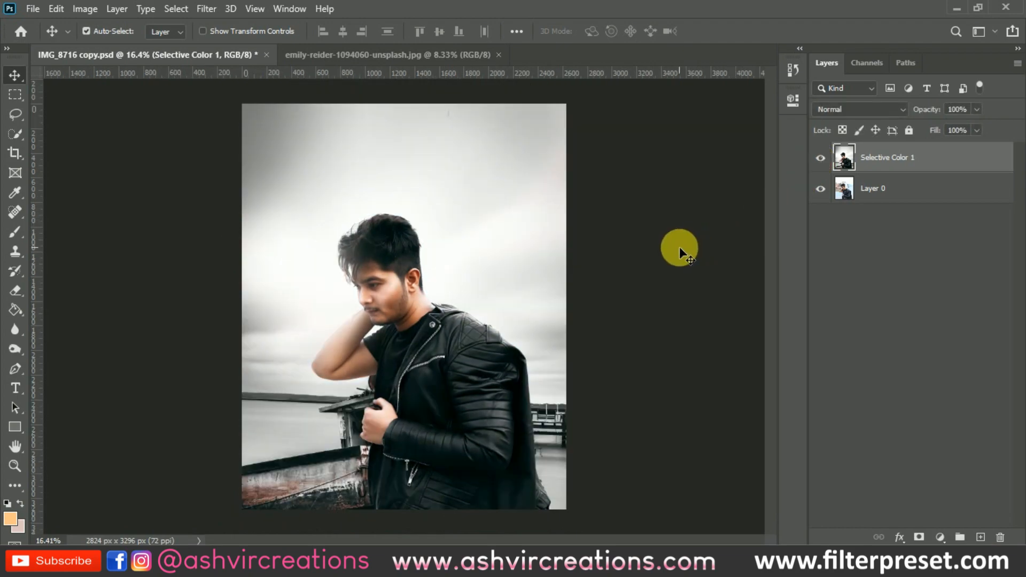
{"action": "key", "text": "ctrl+0"}
{"action": "scroll", "coordinate": [679, 256], "scroll_direction": "up", "scroll_amount": 1}
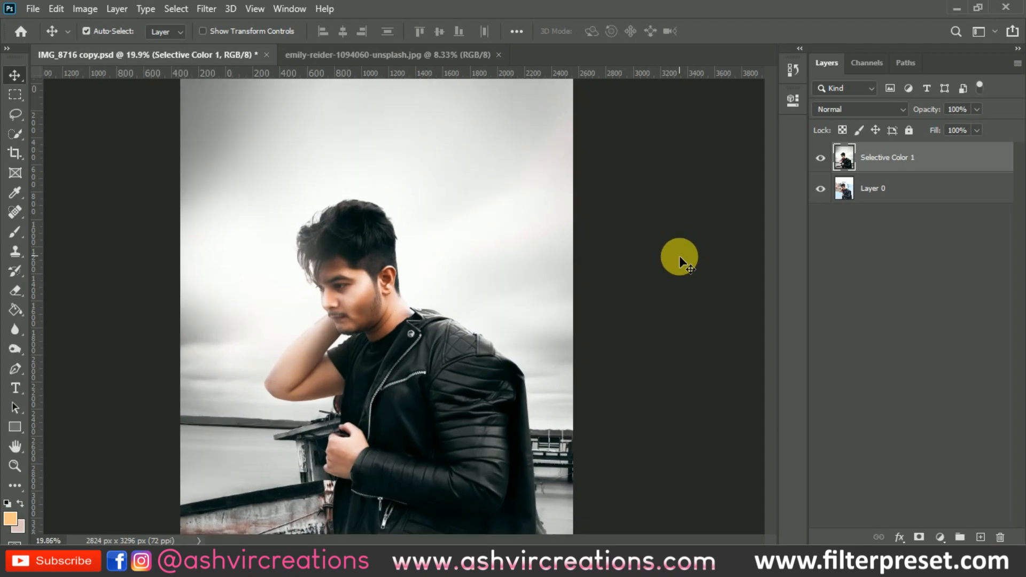
{"action": "scroll", "coordinate": [679, 257], "scroll_direction": "down", "scroll_amount": 2}
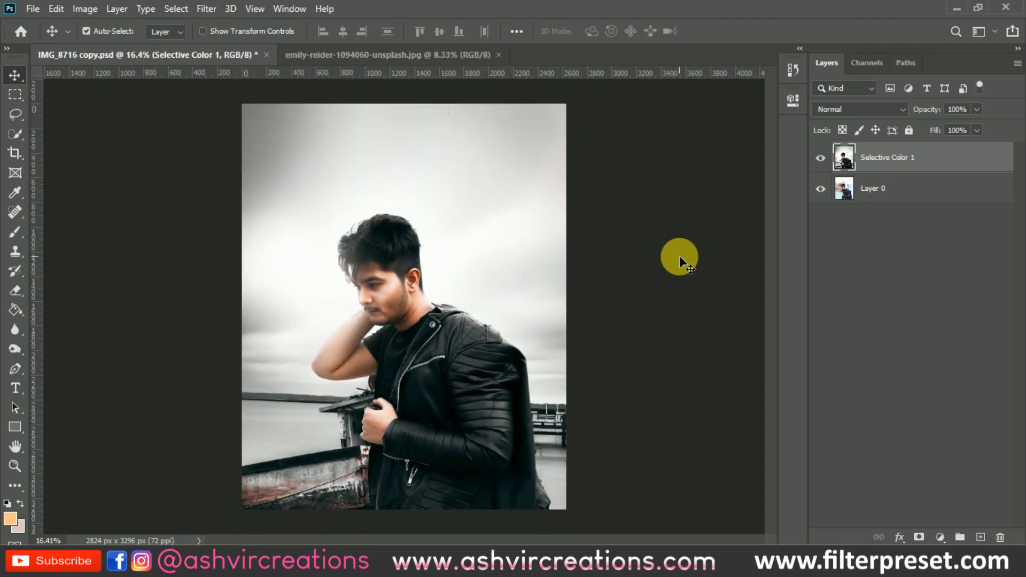
{"action": "scroll", "coordinate": [568, 378], "scroll_direction": "up", "scroll_amount": 4}
{"action": "left_click_drag", "start_coordinate": [584, 373], "coordinate": [668, 283]}
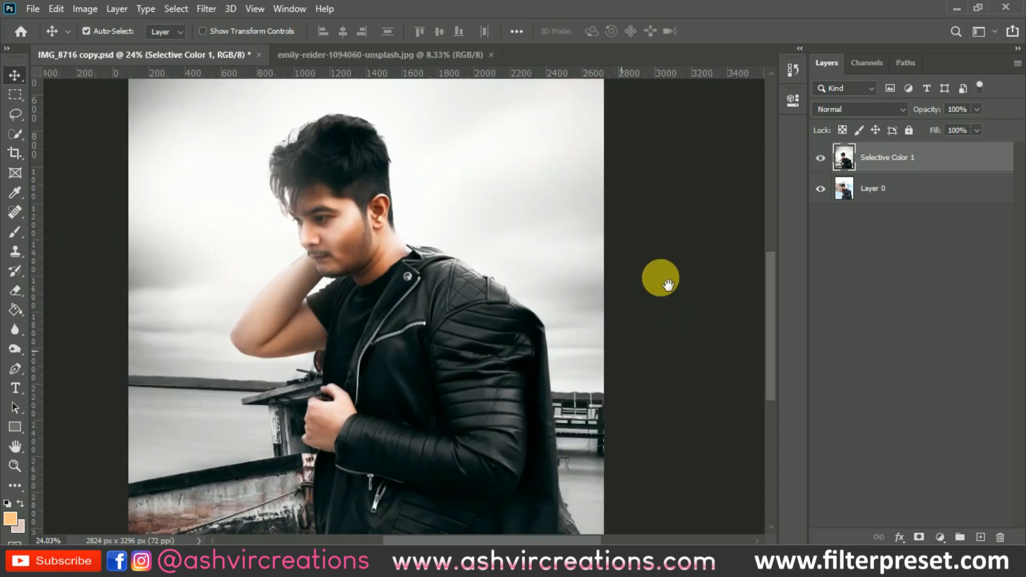
{"action": "scroll", "coordinate": [666, 271], "scroll_direction": "down", "scroll_amount": 1}
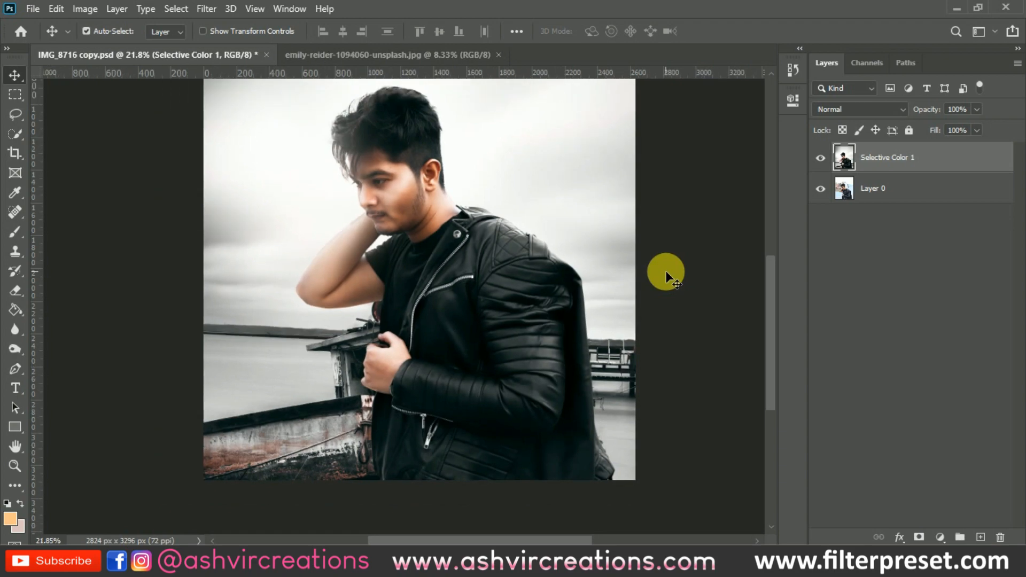
{"action": "scroll", "coordinate": [665, 271], "scroll_direction": "down", "scroll_amount": 2}
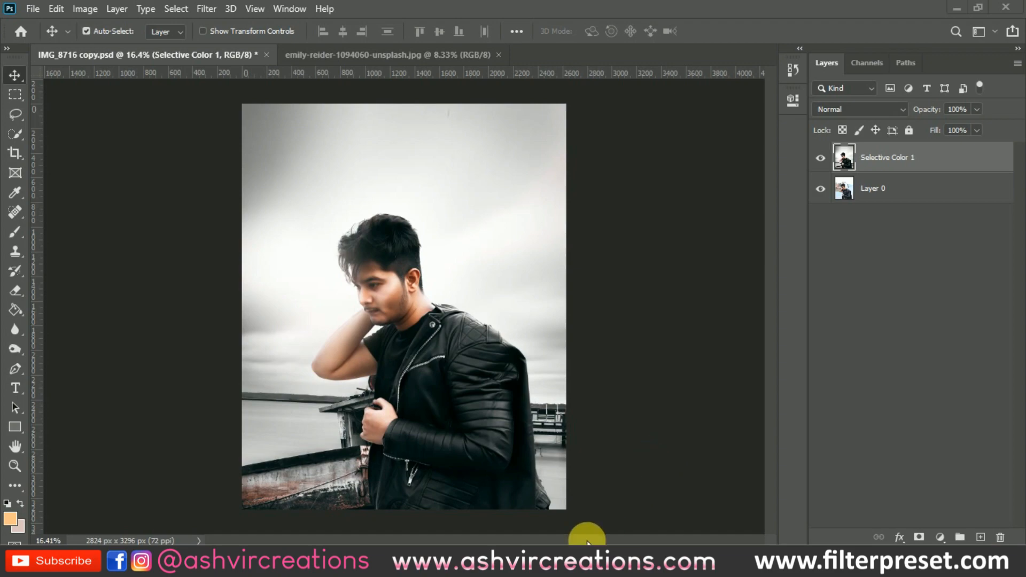
{"action": "left_click", "coordinate": [595, 557]}
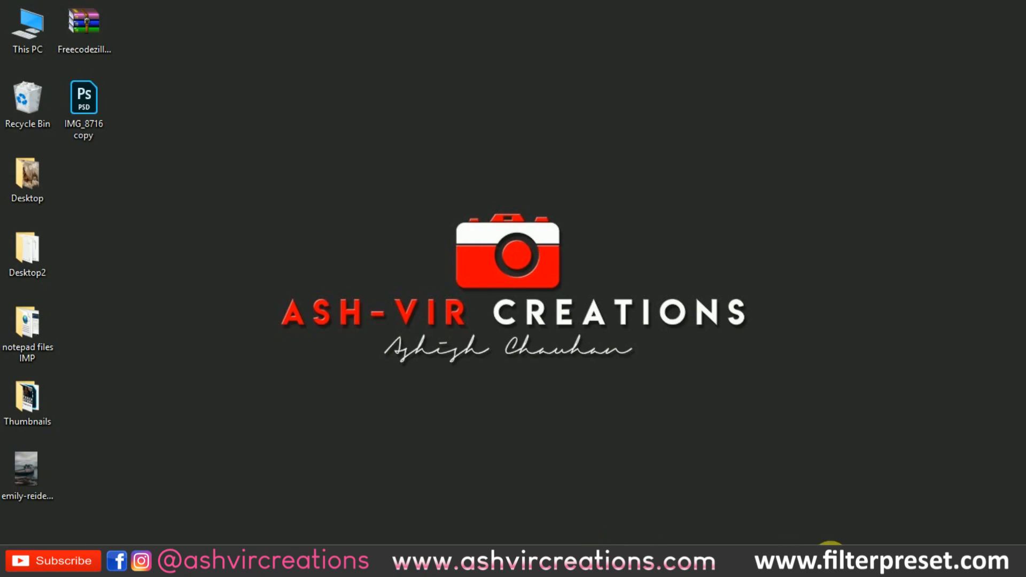
{"action": "left_click", "coordinate": [892, 565]}
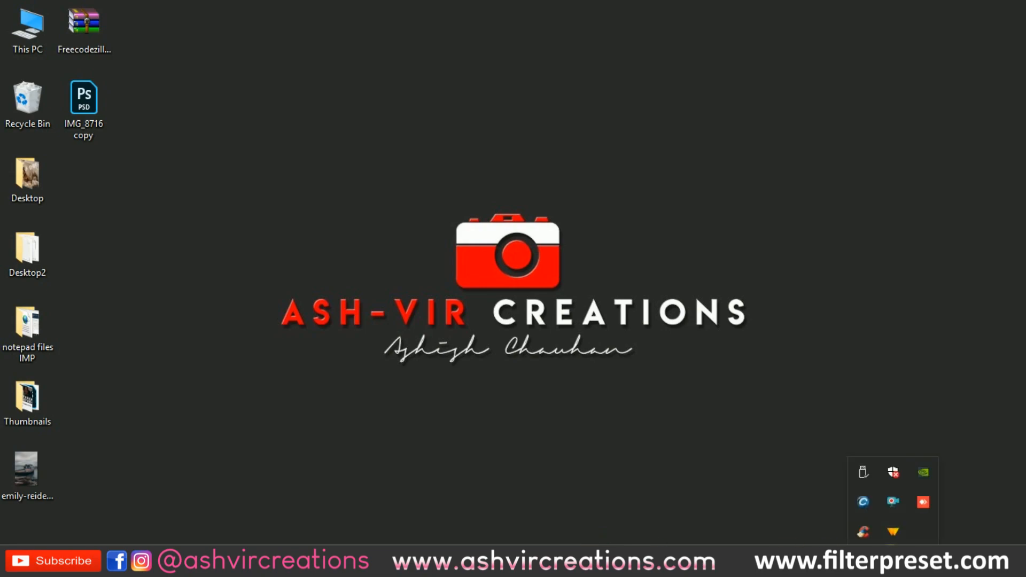
{"action": "left_click", "coordinate": [886, 514]}
{"action": "left_click", "coordinate": [698, 427]}
{"action": "right_click", "coordinate": [893, 500]}
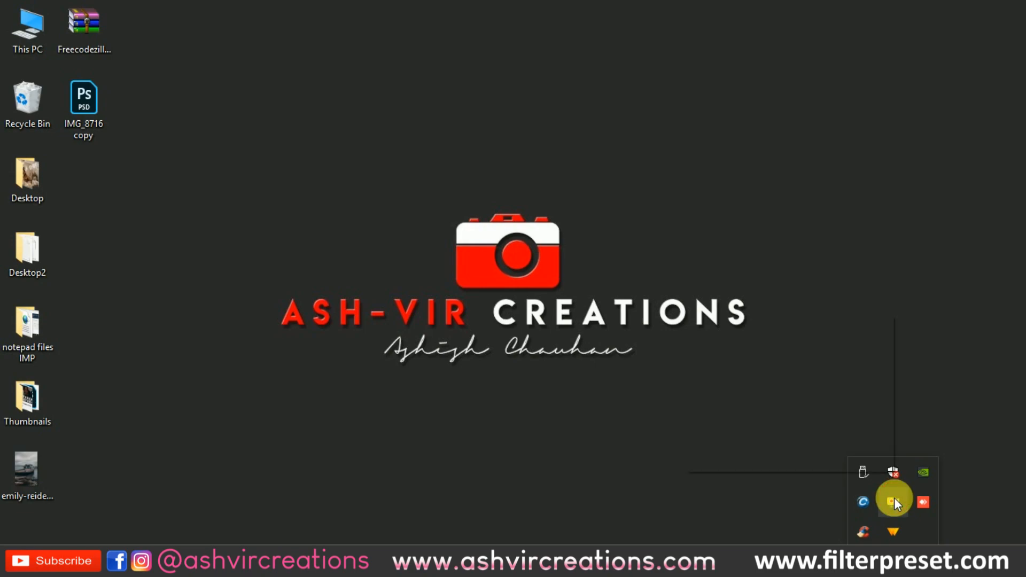